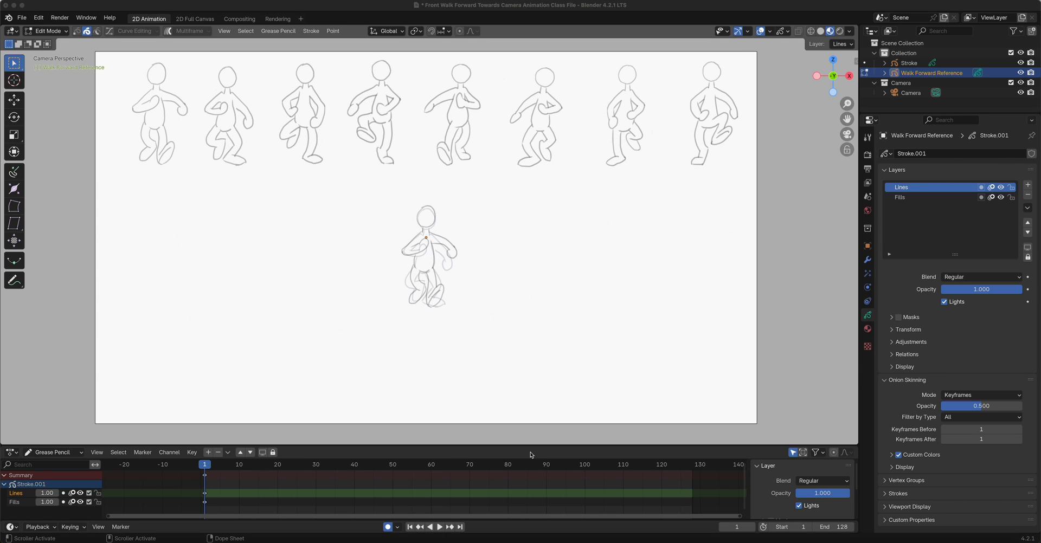
Rename the Stroke object to "Walk animation"
{"action": "left_click", "coordinate": [916, 64]}
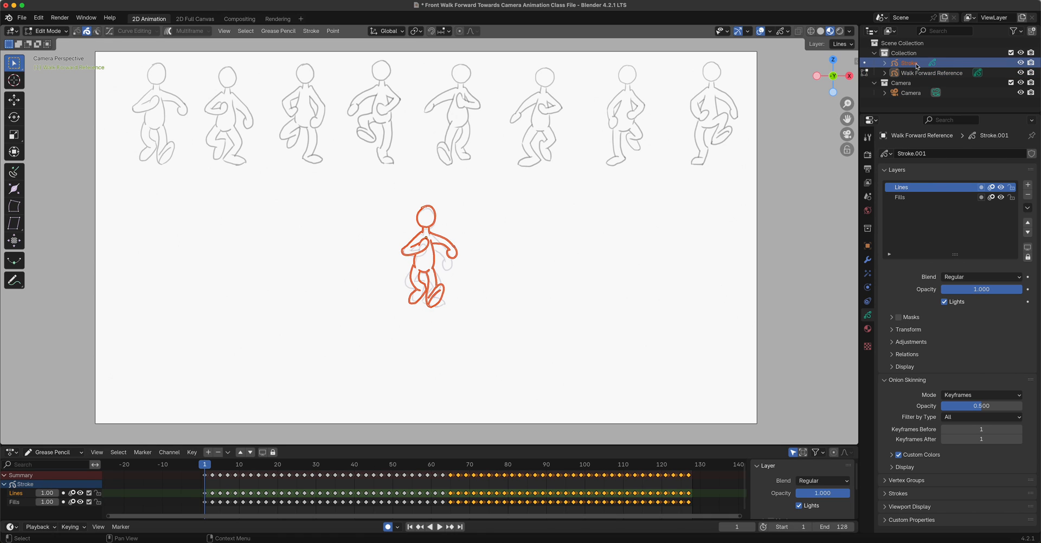
{"action": "double_click", "coordinate": [916, 63]}
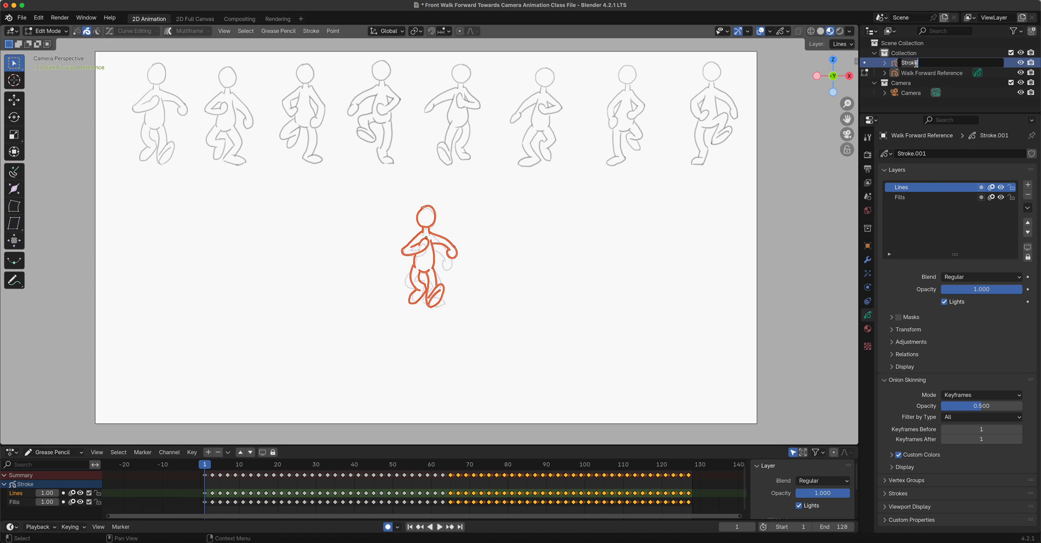
{"action": "key", "text": "ctrl+BackSpace"}
{"action": "type", "text": "Walk Animation"}
{"action": "key", "text": "Return"}
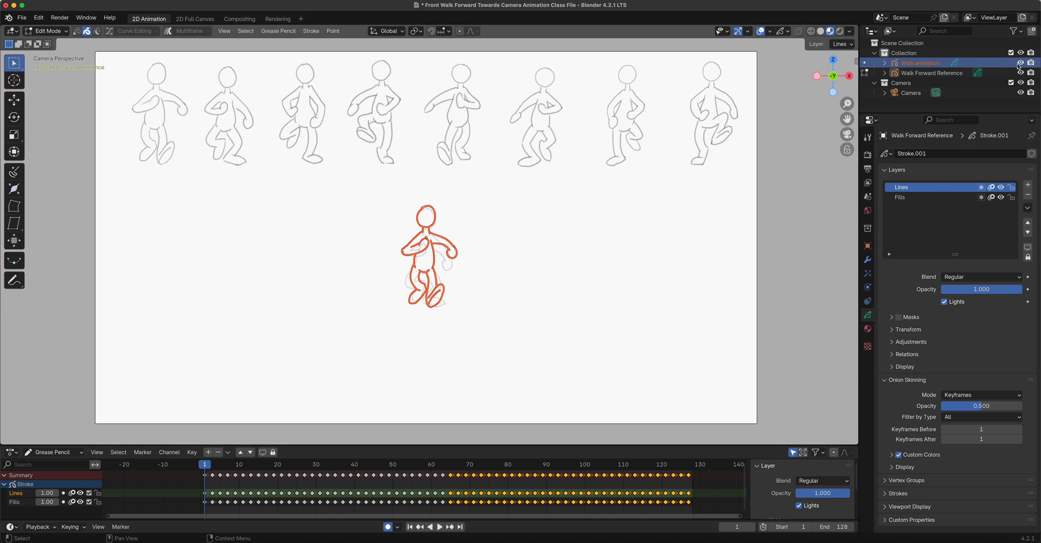
Toggle the visibility of Walk animation and Walk Forward Reference off and on to identify what each contains
{"action": "left_click", "coordinate": [1020, 63]}
{"action": "left_click", "coordinate": [1019, 62]}
{"action": "left_click", "coordinate": [1019, 72]}
{"action": "left_click", "coordinate": [1020, 73]}
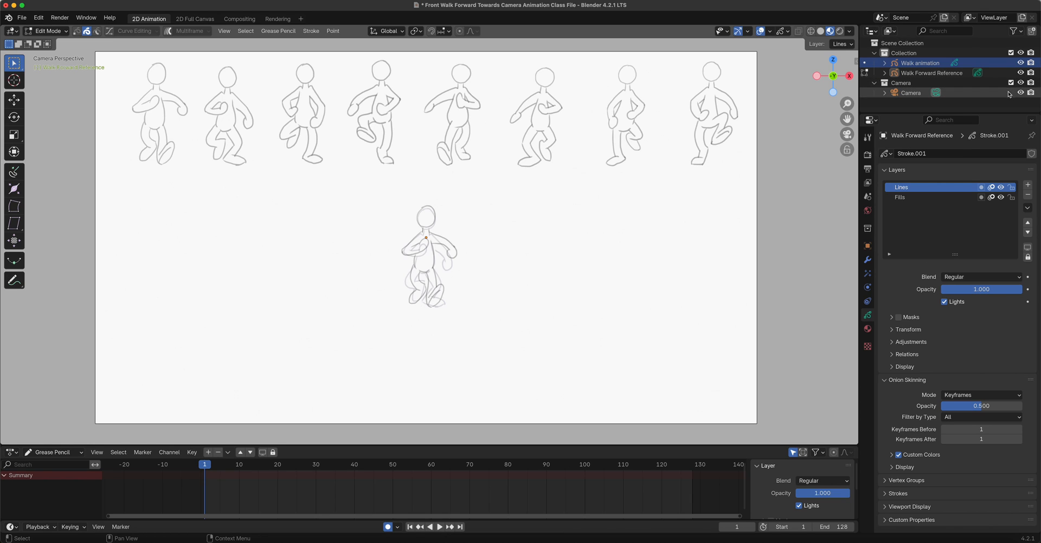
Select the Walk Forward Reference object and turn off automatic keyframing
{"action": "left_click", "coordinate": [925, 74]}
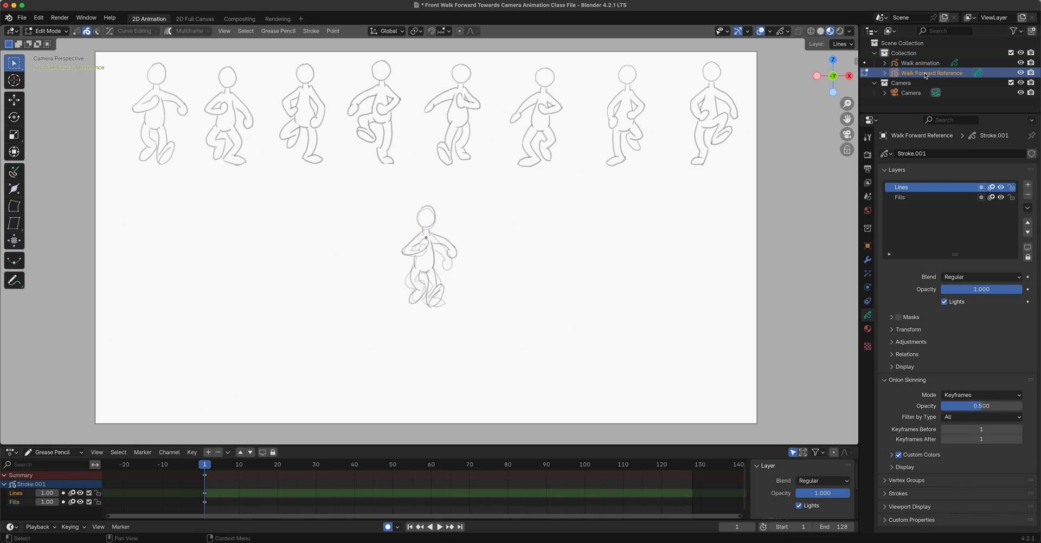
{"action": "left_click", "coordinate": [388, 529]}
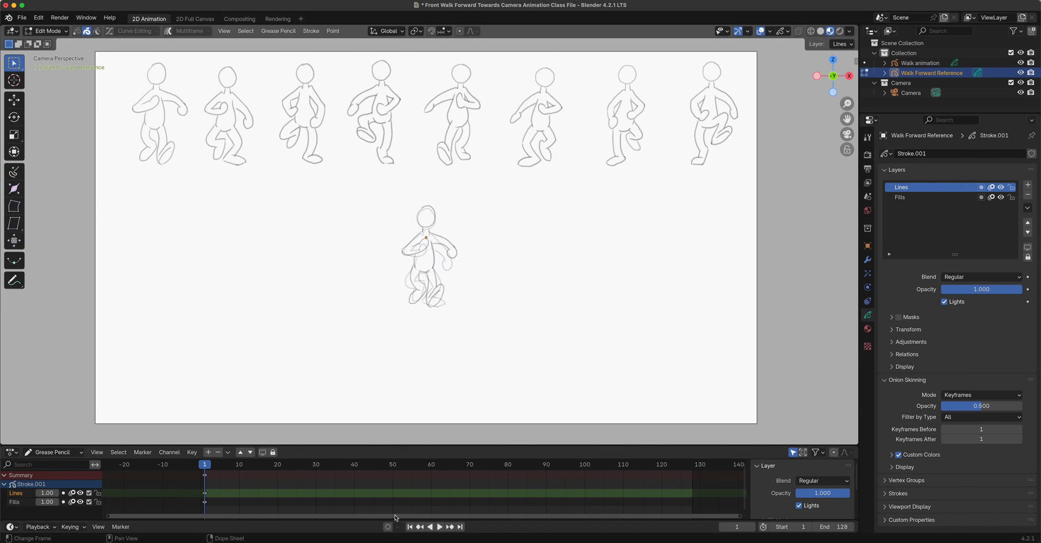
Annotate the first four reference figures with the circled frame numbers 1, 3, 5 and 7 beneath them
{"action": "left_click", "coordinate": [15, 280]}
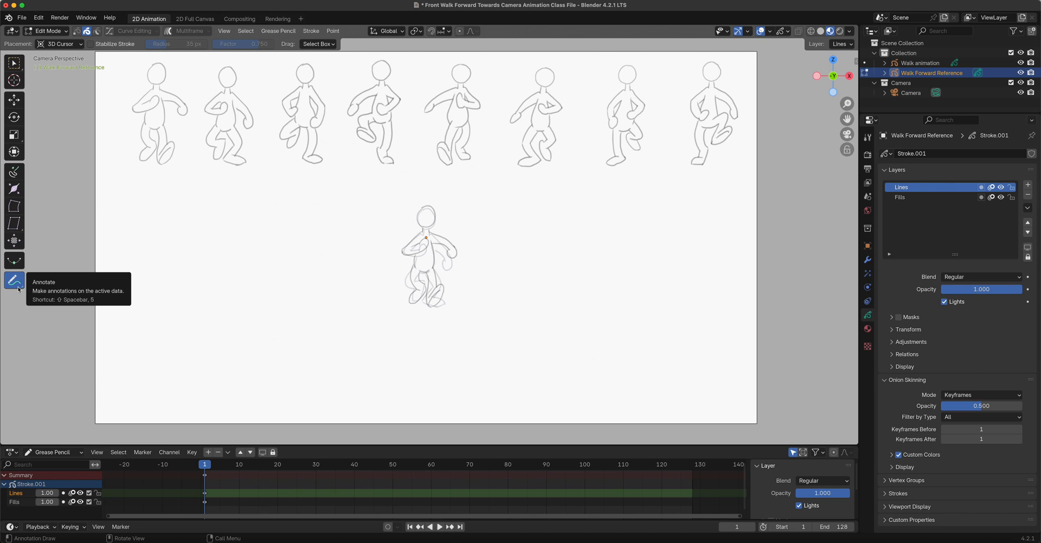
{"action": "left_click", "coordinate": [14, 280]}
{"action": "mouse_move", "coordinate": [151, 177]}
{"action": "left_mouse_down"}
{"action": "mouse_move", "coordinate": [158, 188]}
{"action": "mouse_move", "coordinate": [152, 170]}
{"action": "left_mouse_up"}
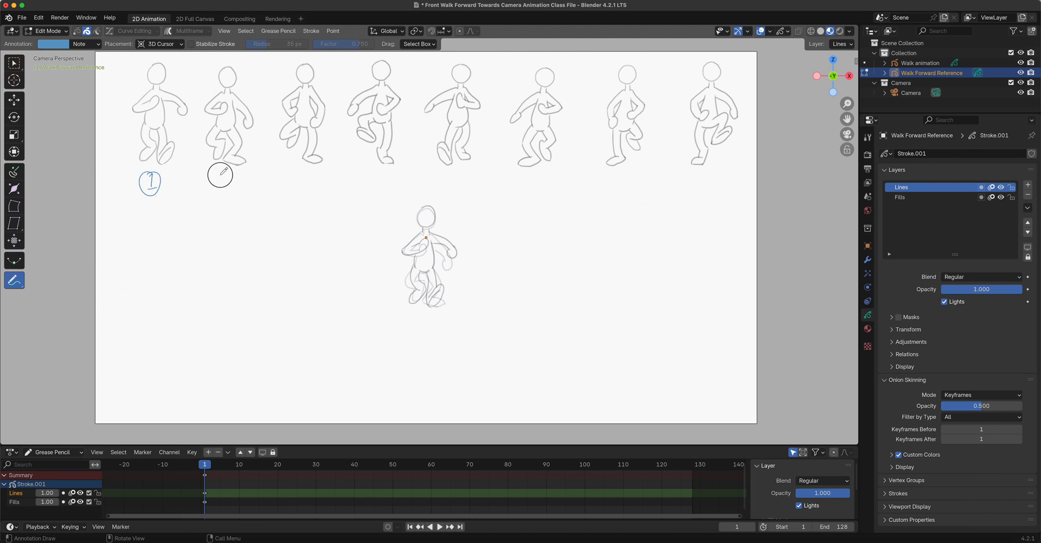
{"action": "mouse_move", "coordinate": [220, 175]}
{"action": "left_mouse_down"}
{"action": "mouse_move", "coordinate": [231, 180]}
{"action": "mouse_move", "coordinate": [215, 183]}
{"action": "left_mouse_up"}
{"action": "key", "text": "ctrl+z"}
{"action": "key", "text": "ctrl+z"}
{"action": "left_click_drag", "start_coordinate": [225, 170], "coordinate": [220, 191]}
{"action": "left_click_drag", "start_coordinate": [299, 173], "coordinate": [310, 173]}
{"action": "left_click_drag", "start_coordinate": [301, 175], "coordinate": [300, 191]}
{"action": "mouse_move", "coordinate": [301, 168]}
{"action": "left_mouse_down"}
{"action": "mouse_move", "coordinate": [296, 178]}
{"action": "mouse_move", "coordinate": [305, 169]}
{"action": "left_mouse_up"}
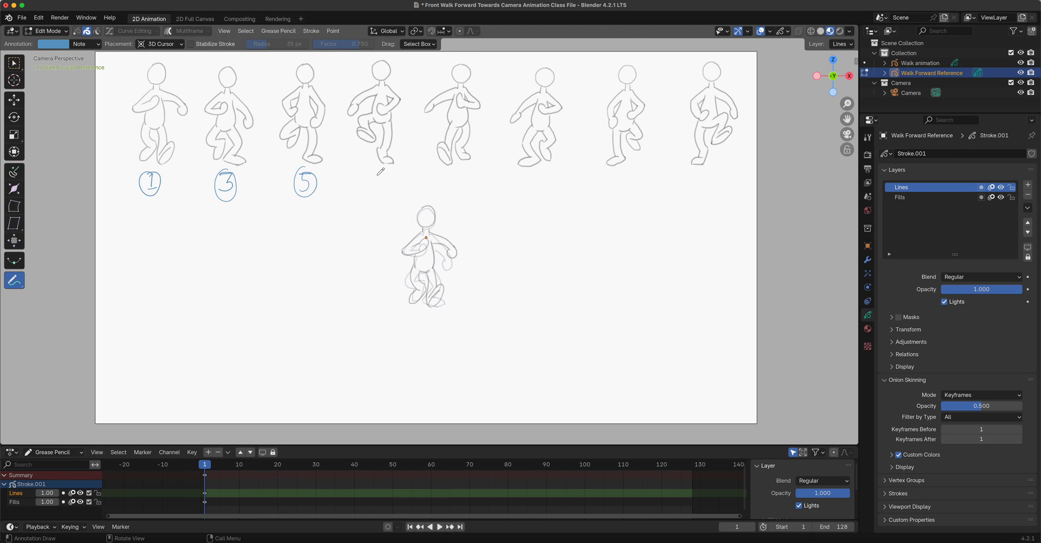
{"action": "mouse_move", "coordinate": [373, 175]}
{"action": "left_mouse_down"}
{"action": "mouse_move", "coordinate": [379, 190]}
{"action": "mouse_move", "coordinate": [381, 169]}
{"action": "left_mouse_up"}
Label the feet of the first four reference figures with handwritten L and R annotations
{"action": "left_click_drag", "start_coordinate": [168, 165], "coordinate": [176, 171]}
{"action": "left_click_drag", "start_coordinate": [243, 165], "coordinate": [250, 170]}
{"action": "left_click_drag", "start_coordinate": [395, 164], "coordinate": [406, 169]}
{"action": "left_click_drag", "start_coordinate": [129, 170], "coordinate": [134, 170]}
{"action": "left_click_drag", "start_coordinate": [206, 161], "coordinate": [211, 170]}
{"action": "left_click_drag", "start_coordinate": [288, 162], "coordinate": [293, 169]}
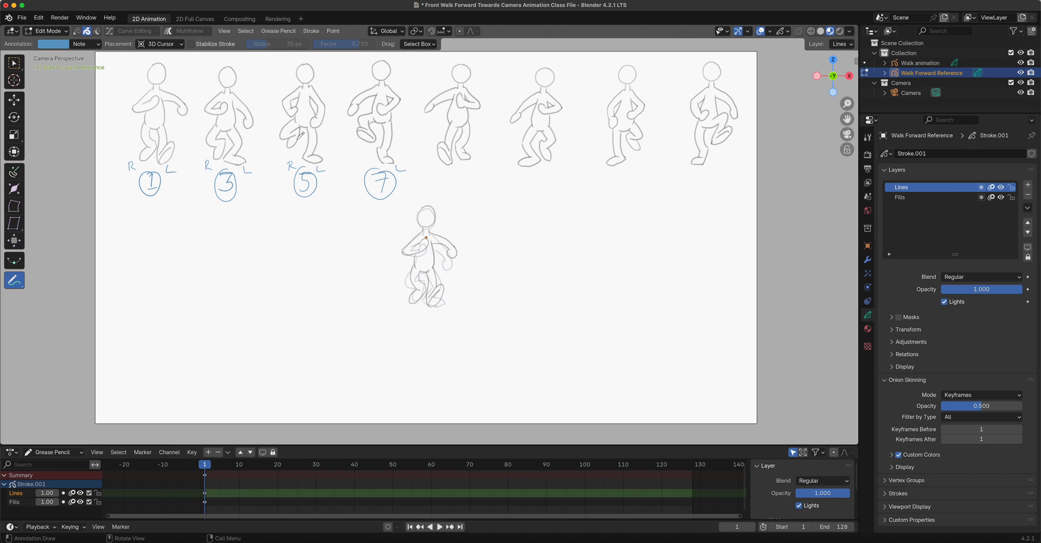
{"action": "left_click_drag", "start_coordinate": [358, 159], "coordinate": [363, 166]}
Annotate the last four figures with circled 9, 11, 13 and 15, and link figure 1 to a 17 beyond the canvas with a long curved arrow
{"action": "left_click_drag", "start_coordinate": [459, 170], "coordinate": [453, 190]}
{"action": "left_click_drag", "start_coordinate": [530, 175], "coordinate": [528, 187]}
{"action": "mouse_move", "coordinate": [536, 174]}
{"action": "left_mouse_down"}
{"action": "mouse_move", "coordinate": [535, 185]}
{"action": "mouse_move", "coordinate": [543, 168]}
{"action": "left_mouse_up"}
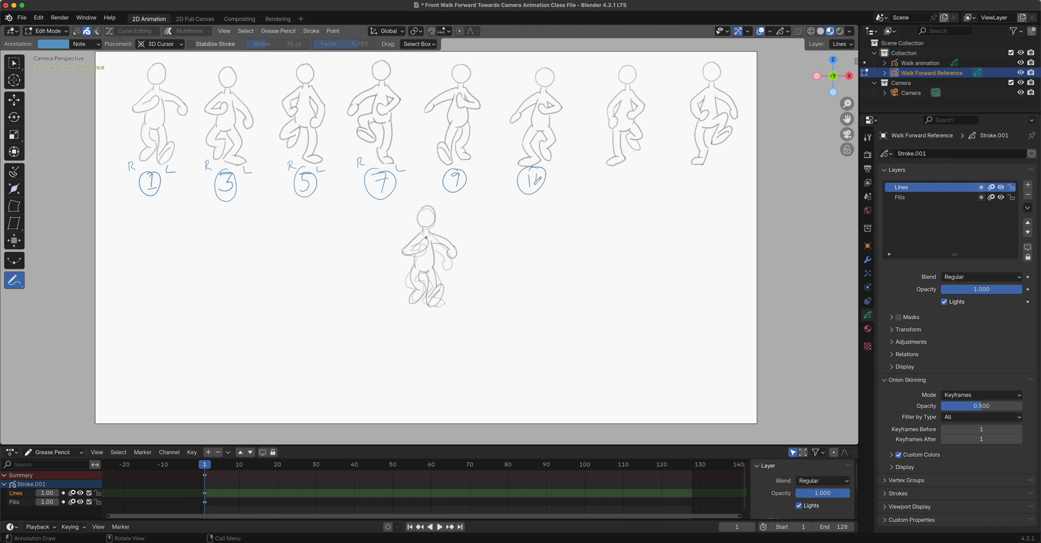
{"action": "mouse_move", "coordinate": [616, 172]}
{"action": "left_mouse_down"}
{"action": "mouse_move", "coordinate": [628, 190]}
{"action": "mouse_move", "coordinate": [623, 166]}
{"action": "left_mouse_up"}
{"action": "mouse_move", "coordinate": [696, 178]}
{"action": "left_mouse_down"}
{"action": "mouse_move", "coordinate": [702, 186]}
{"action": "mouse_move", "coordinate": [703, 167]}
{"action": "mouse_move", "coordinate": [724, 174]}
{"action": "mouse_move", "coordinate": [708, 169]}
{"action": "left_mouse_up"}
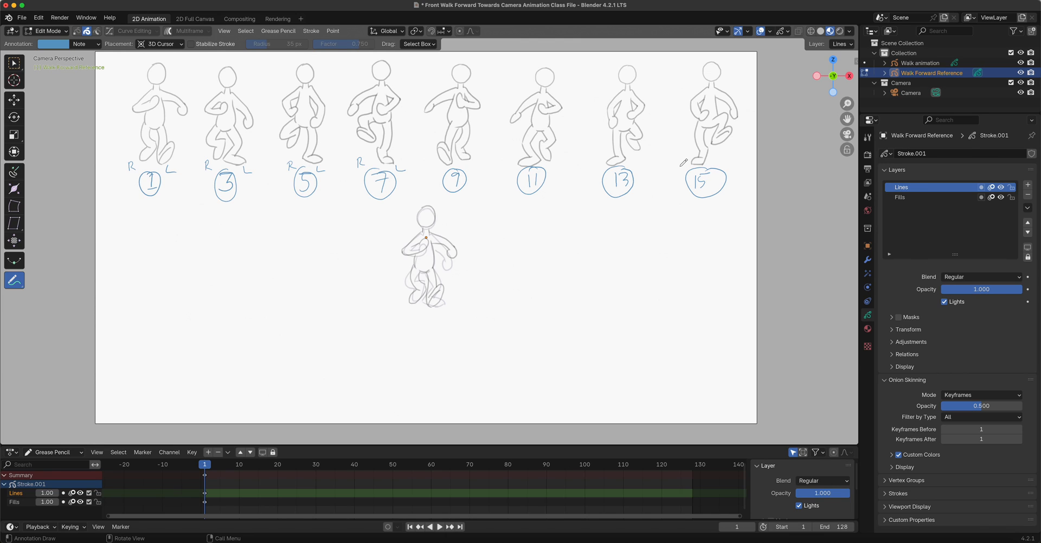
{"action": "left_click_drag", "start_coordinate": [769, 183], "coordinate": [781, 189]}
{"action": "mouse_move", "coordinate": [152, 205]}
{"action": "left_mouse_down"}
{"action": "mouse_move", "coordinate": [181, 221]}
{"action": "mouse_move", "coordinate": [774, 209]}
{"action": "mouse_move", "coordinate": [781, 187]}
{"action": "mouse_move", "coordinate": [798, 202]}
{"action": "left_mouse_up"}
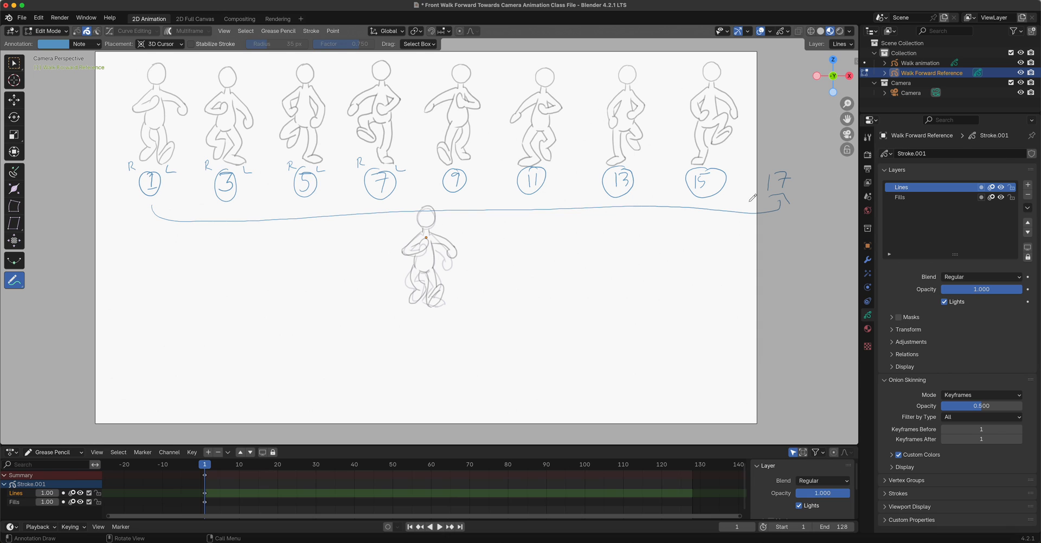
Preview the walk animation, then set the scene's end frame to 15 and make the timeline area taller
{"action": "key", "text": "space"}
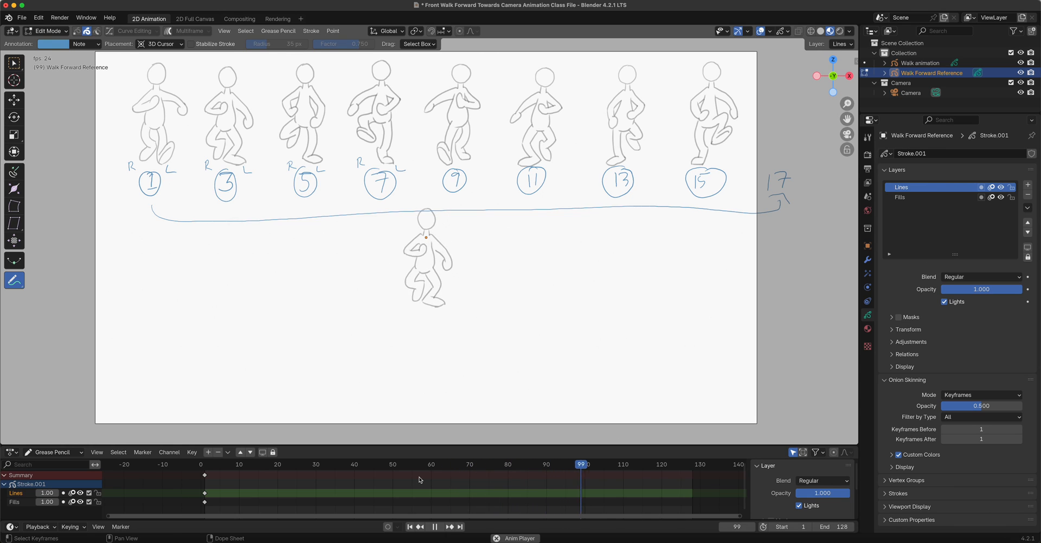
{"action": "key", "text": "space"}
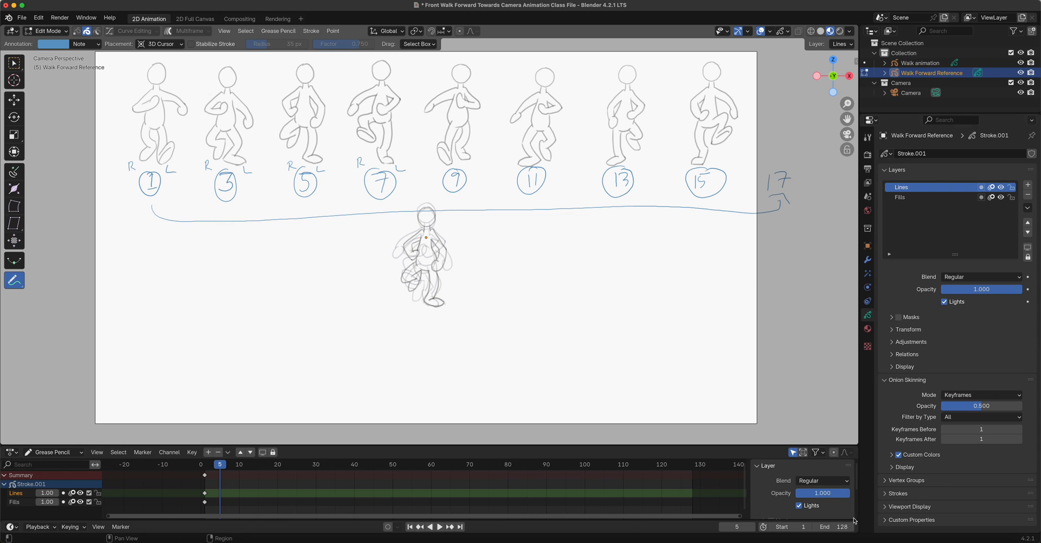
{"action": "left_click", "coordinate": [835, 524]}
{"action": "type", "text": "15"}
{"action": "key", "text": "Return"}
{"action": "left_click_drag", "start_coordinate": [444, 445], "coordinate": [443, 421]}
{"action": "scroll", "coordinate": [225, 478], "scroll_direction": "down", "scroll_amount": 3}
{"action": "scroll", "coordinate": [225, 478], "scroll_direction": "up", "scroll_amount": 3}
Turn on the Screencast Keys display for the viewport
{"action": "key", "text": "n"}
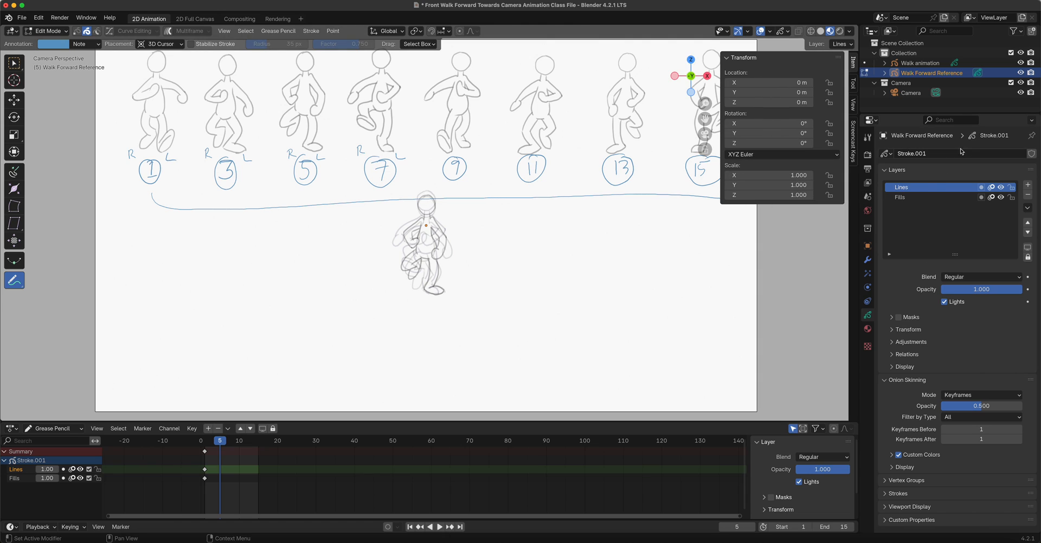
{"action": "left_click", "coordinate": [848, 147]}
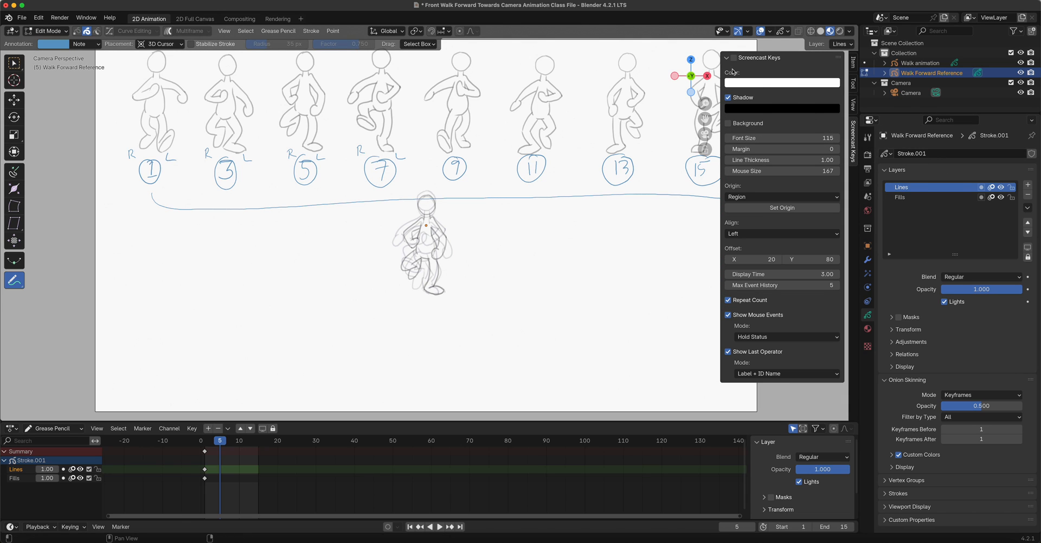
{"action": "key", "text": "n"}
Return to frame 1 and annotate the left hands of figures 1 and 3 with an L
{"action": "scroll", "coordinate": [265, 476], "scroll_direction": "up", "scroll_amount": 2}
{"action": "scroll", "coordinate": [262, 474], "scroll_direction": "up", "scroll_amount": 1}
{"action": "middle_click_drag", "start_coordinate": [258, 472], "coordinate": [543, 453], "text": "shift"}
{"action": "scroll", "coordinate": [468, 471], "scroll_direction": "up", "scroll_amount": 3}
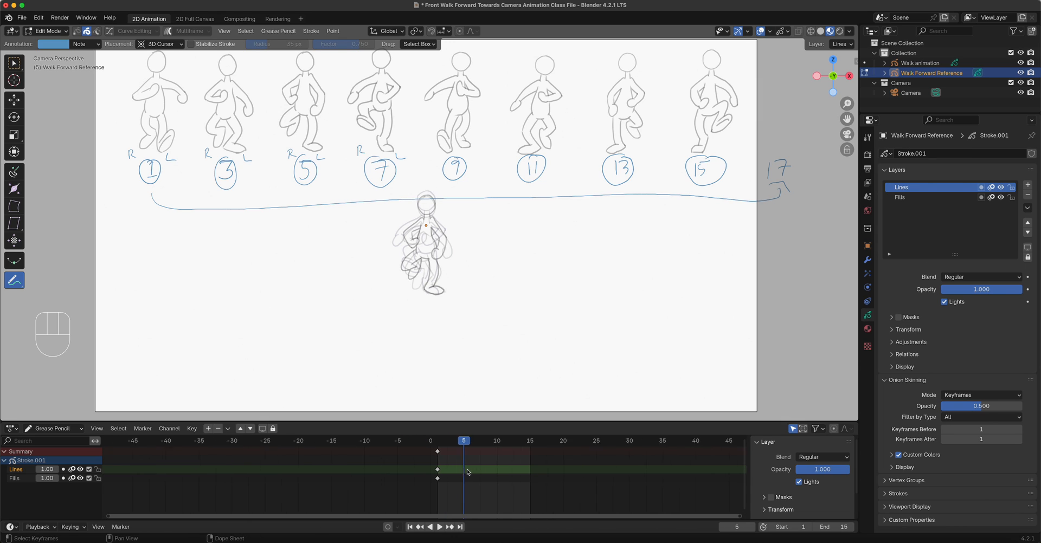
{"action": "scroll", "coordinate": [467, 472], "scroll_direction": "up", "scroll_amount": 19}
{"action": "middle_click_drag", "start_coordinate": [624, 464], "coordinate": [493, 478]}
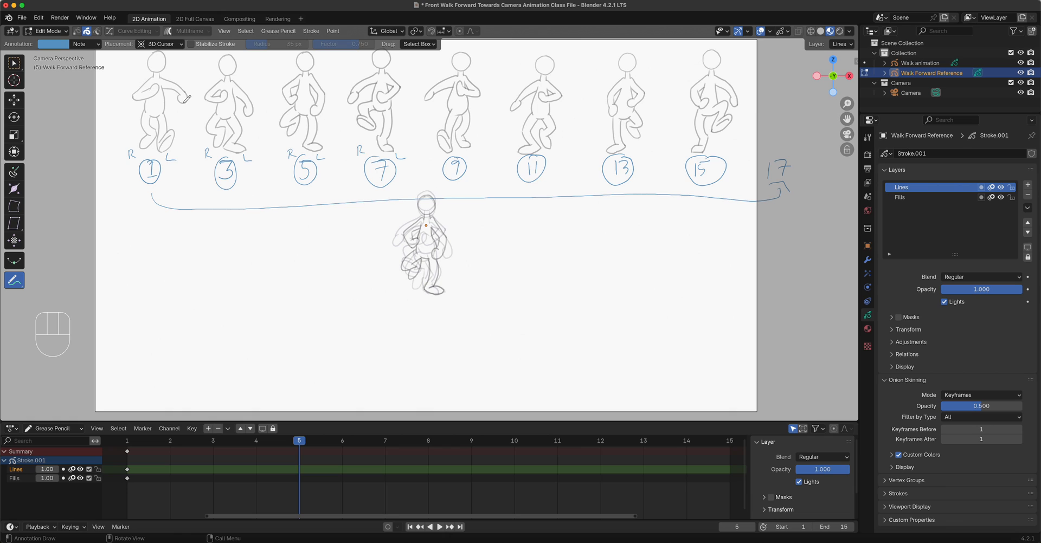
{"action": "left_click_drag", "start_coordinate": [180, 107], "coordinate": [187, 113]}
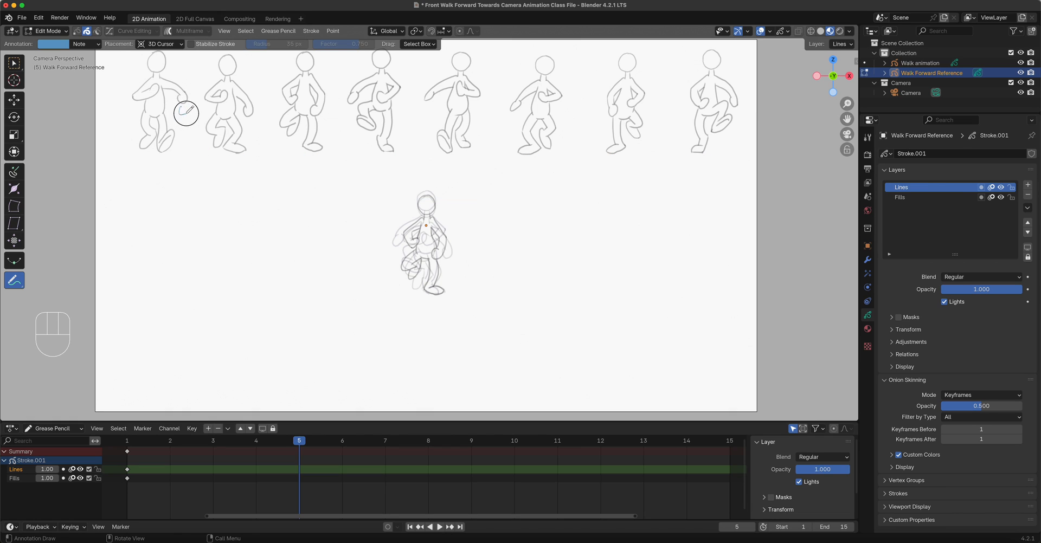
{"action": "key", "text": "super+z"}
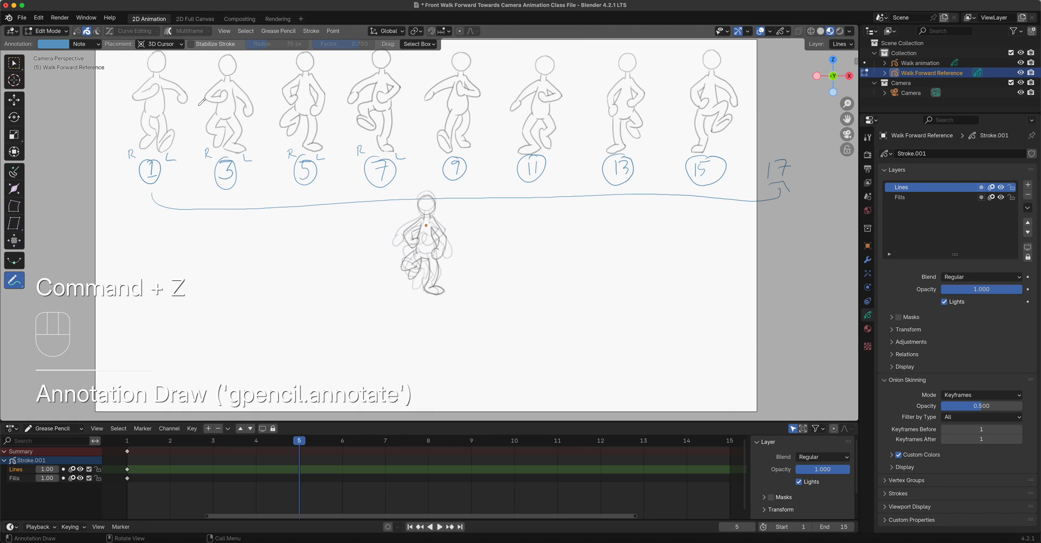
{"action": "left_click_drag", "start_coordinate": [299, 441], "coordinate": [126, 450]}
{"action": "left_click_drag", "start_coordinate": [177, 106], "coordinate": [183, 112]}
{"action": "left_click_drag", "start_coordinate": [247, 116], "coordinate": [252, 125]}
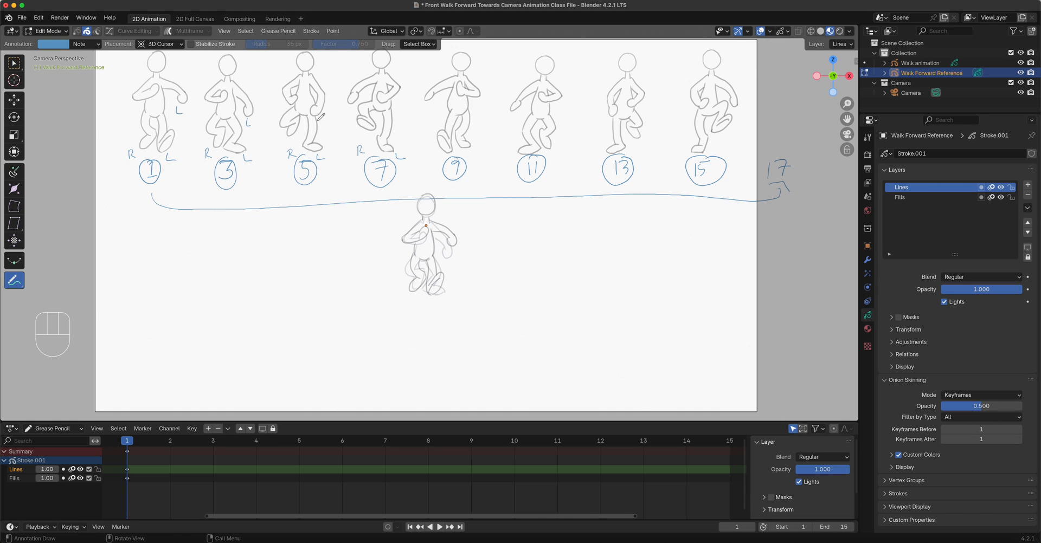
Hide the Walk animation object and copy all strokes of reference figure 1
{"action": "left_click", "coordinate": [1020, 63]}
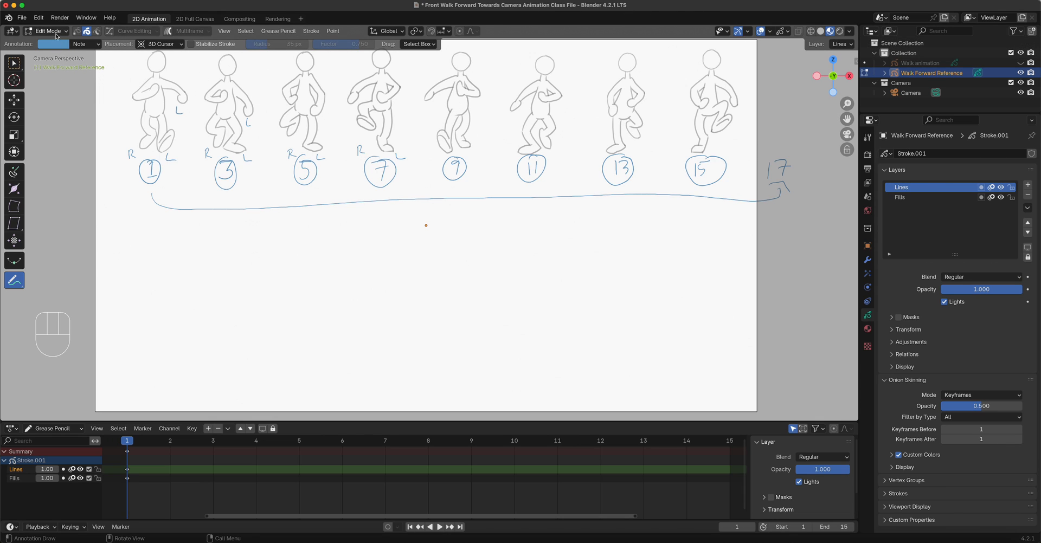
{"action": "left_click", "coordinate": [14, 63]}
{"action": "left_click_drag", "start_coordinate": [120, 45], "coordinate": [194, 165]}
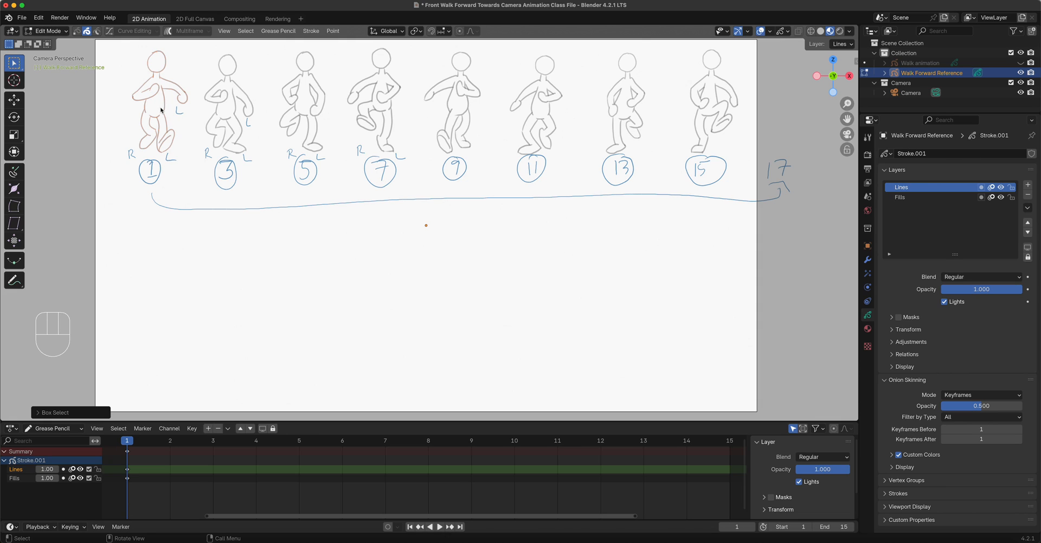
{"action": "key", "text": "super+c"}
Add a blank Grease Pencil object in Object Mode and name it "Practice Walk"
{"action": "left_click", "coordinate": [51, 31]}
{"action": "left_click", "coordinate": [54, 47]}
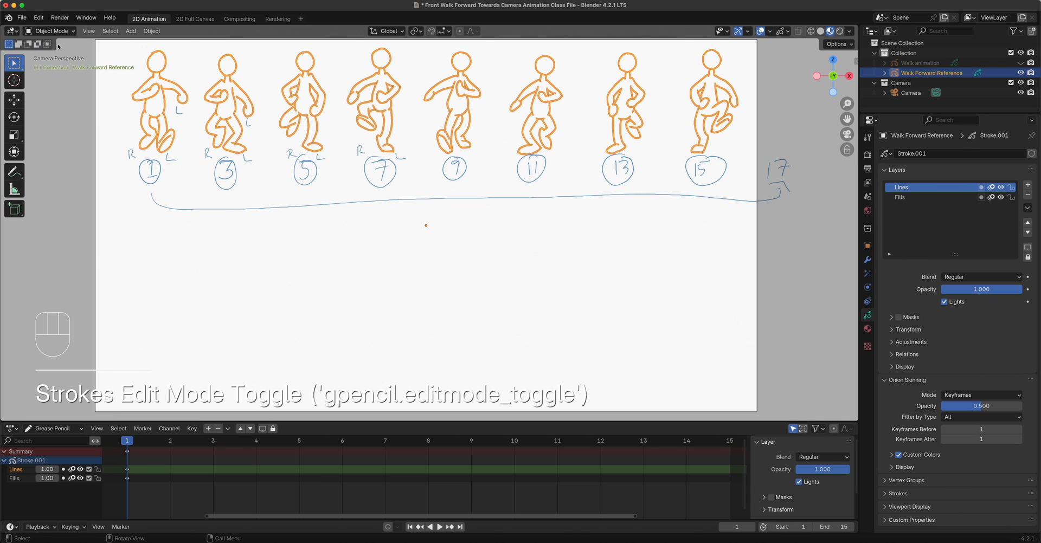
{"action": "left_click", "coordinate": [131, 31]}
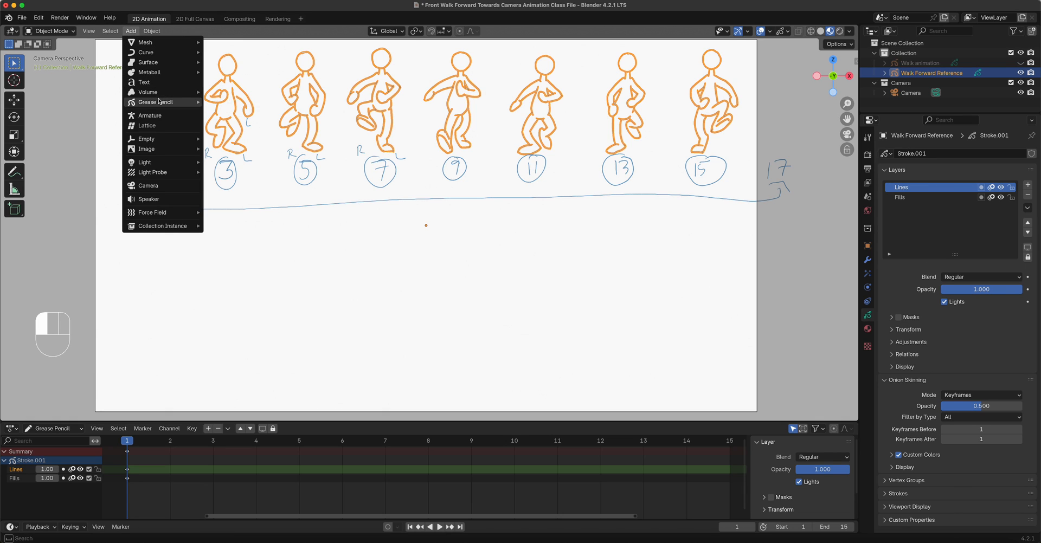
{"action": "mouse_move", "coordinate": [160, 102]}
{"action": "left_click", "coordinate": [248, 101]}
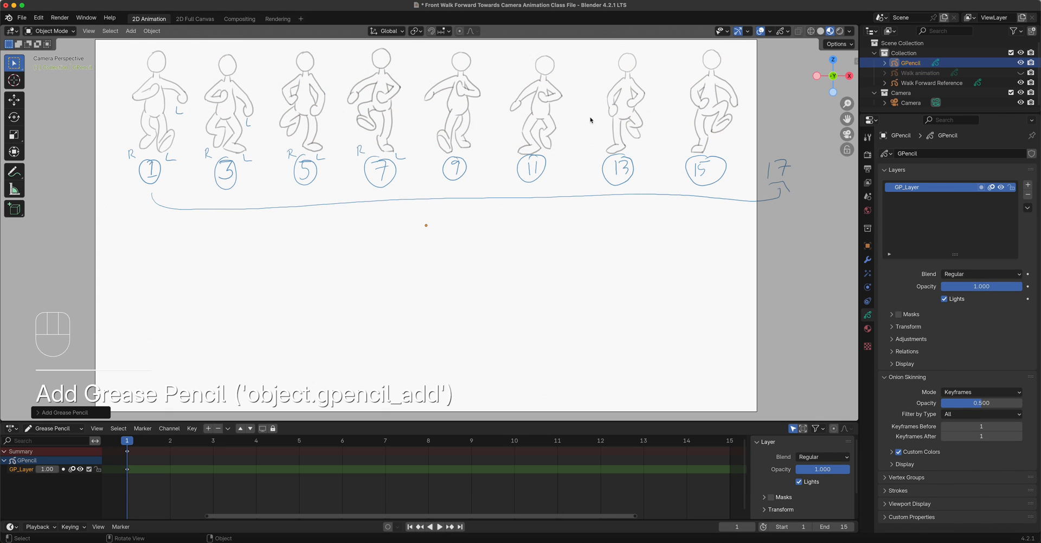
{"action": "double_click", "coordinate": [914, 63]}
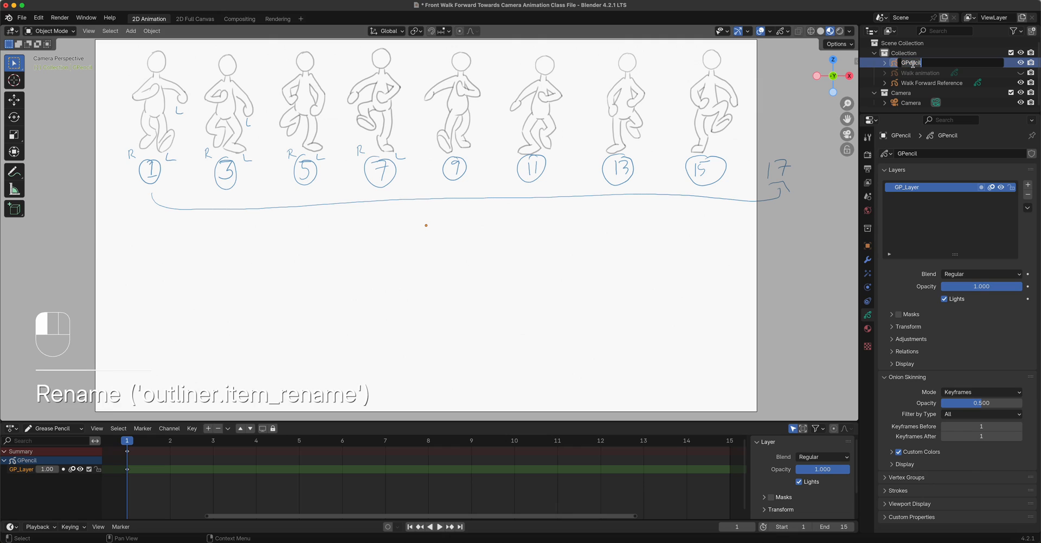
{"action": "type", "text": "Practice Walk"}
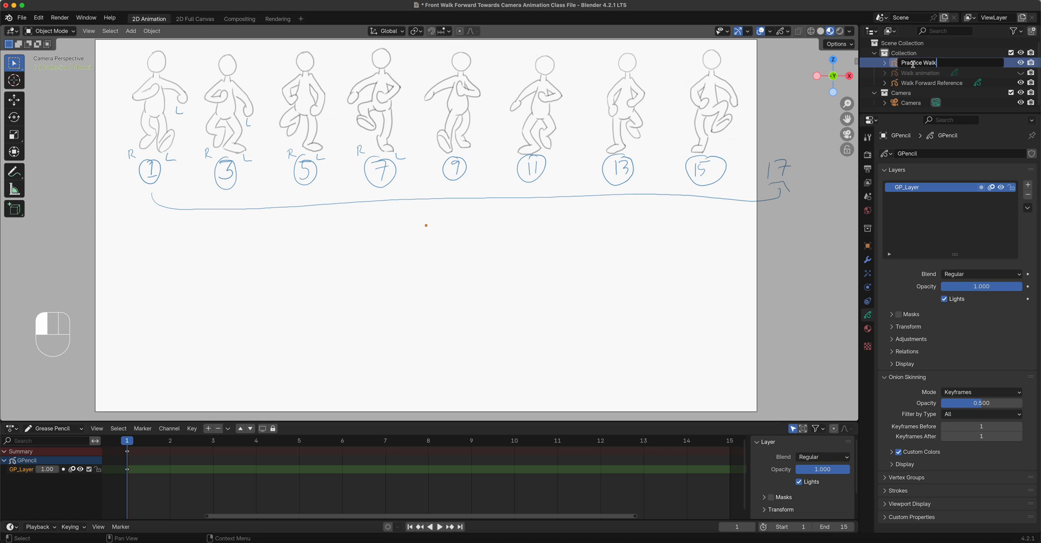
{"action": "key", "text": "Return"}
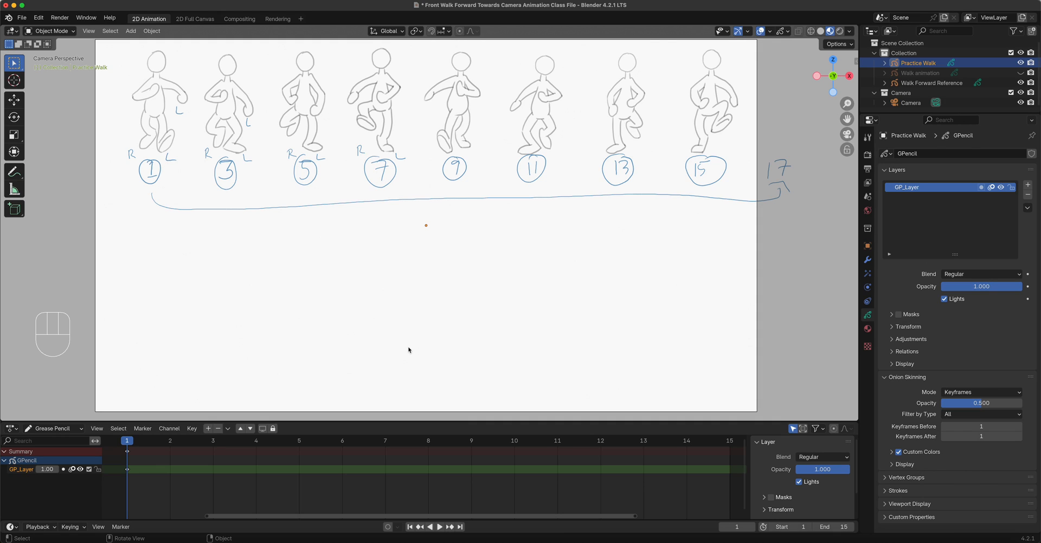
Paste the copied figure into Practice Walk in Edit Mode and move it to the empty area below the reference row, near the canvas centre
{"action": "left_click", "coordinate": [50, 31]}
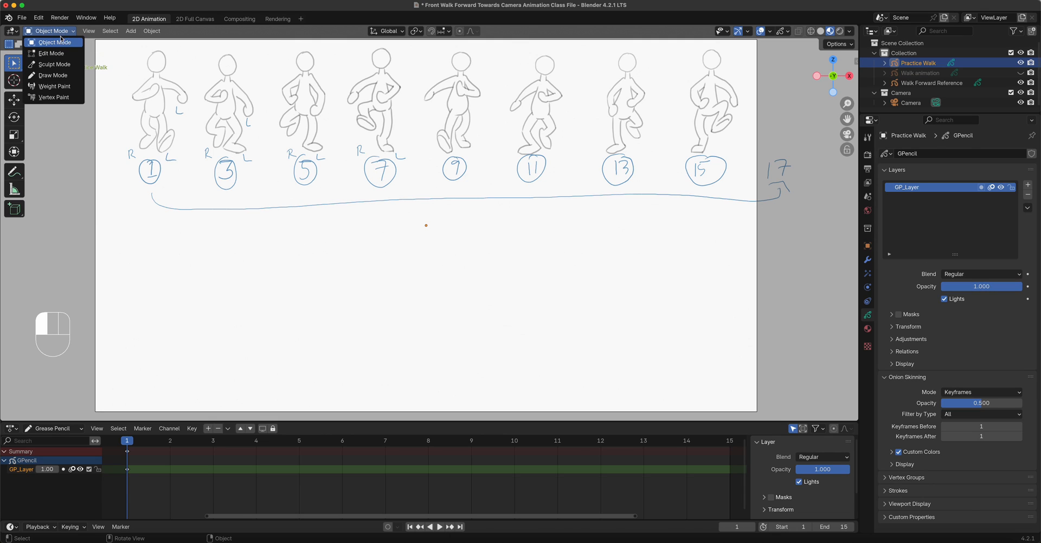
{"action": "left_click", "coordinate": [59, 54]}
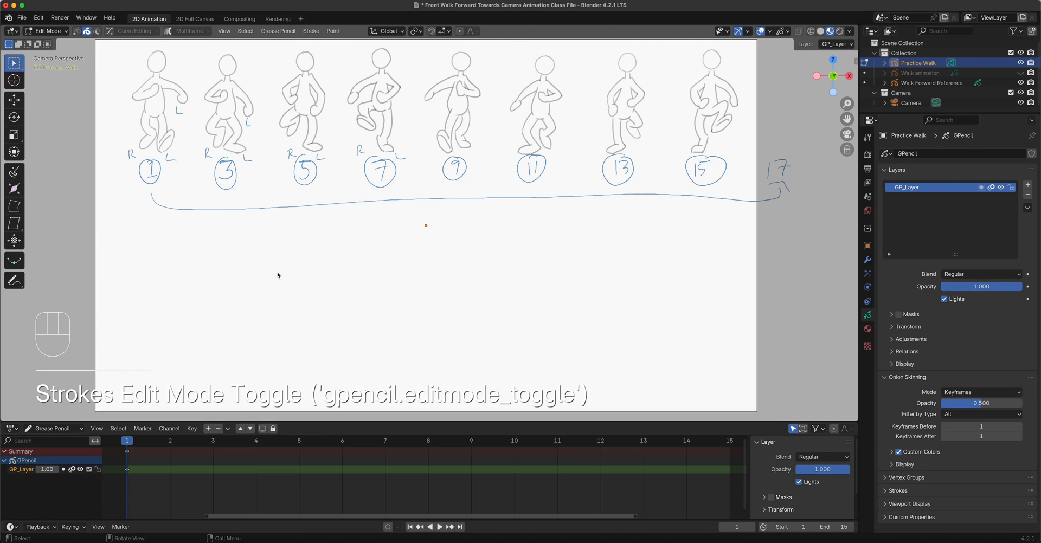
{"action": "key", "text": "super+v"}
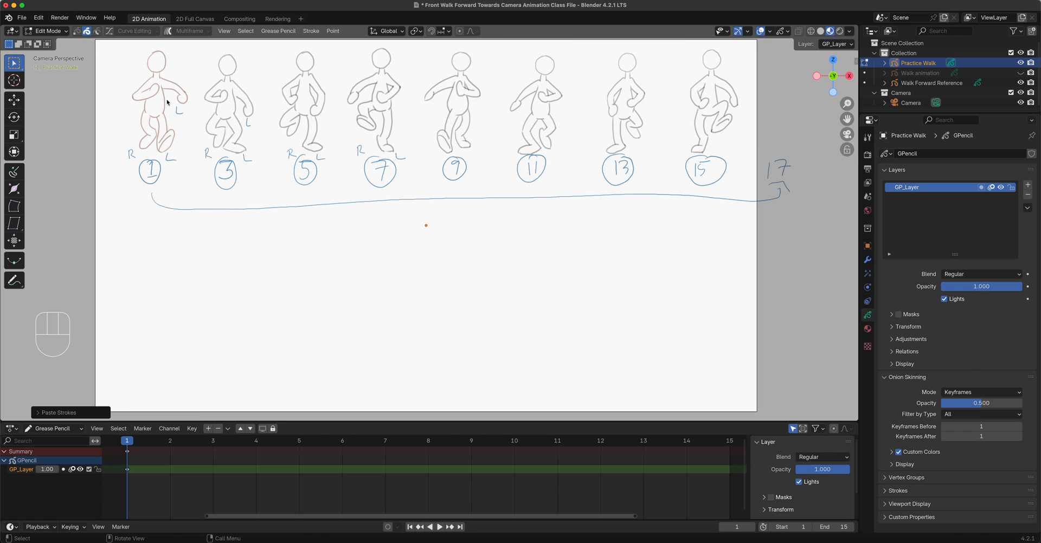
{"action": "left_click", "coordinate": [19, 102]}
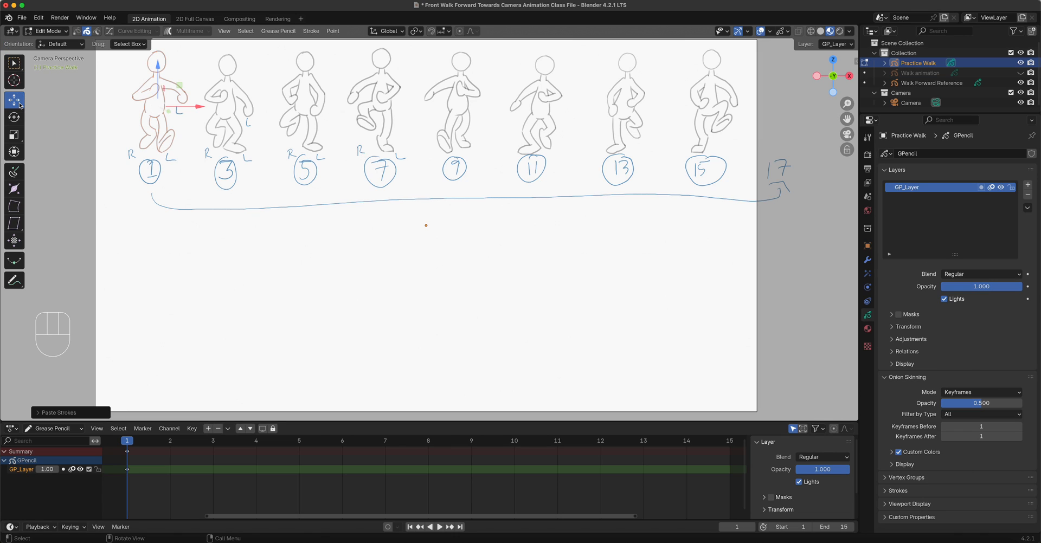
{"action": "left_click_drag", "start_coordinate": [200, 107], "coordinate": [454, 136]}
{"action": "left_click_drag", "start_coordinate": [415, 83], "coordinate": [426, 246]}
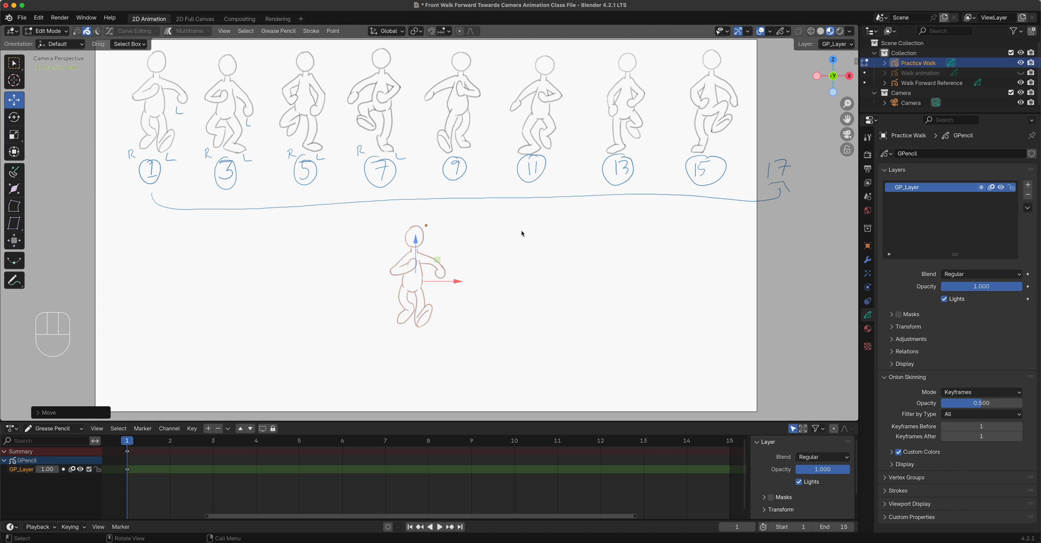
Make Walk Forward Reference the active object and copy all strokes of reference figure 3 in Edit Mode
{"action": "left_click", "coordinate": [59, 34]}
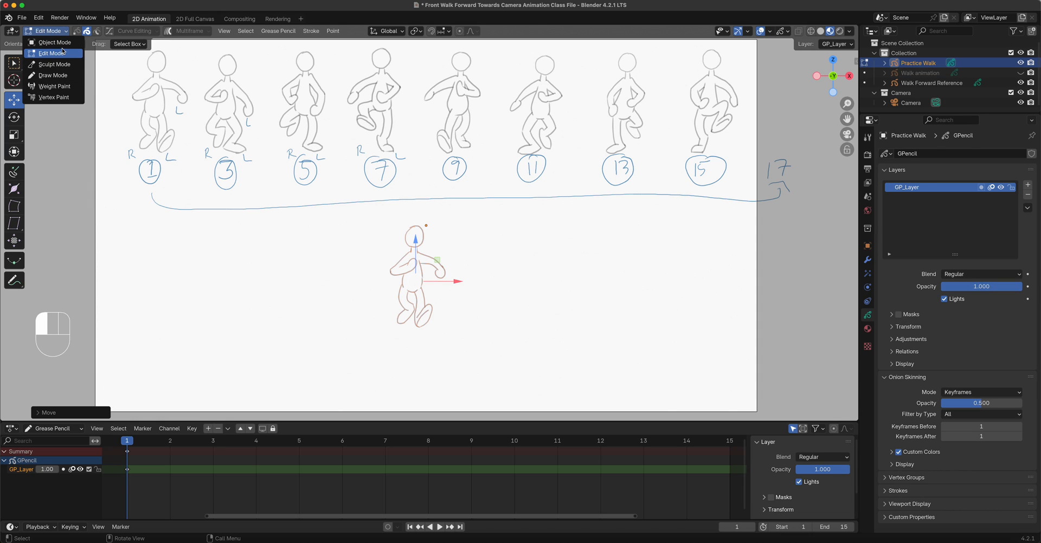
{"action": "left_click", "coordinate": [61, 43]}
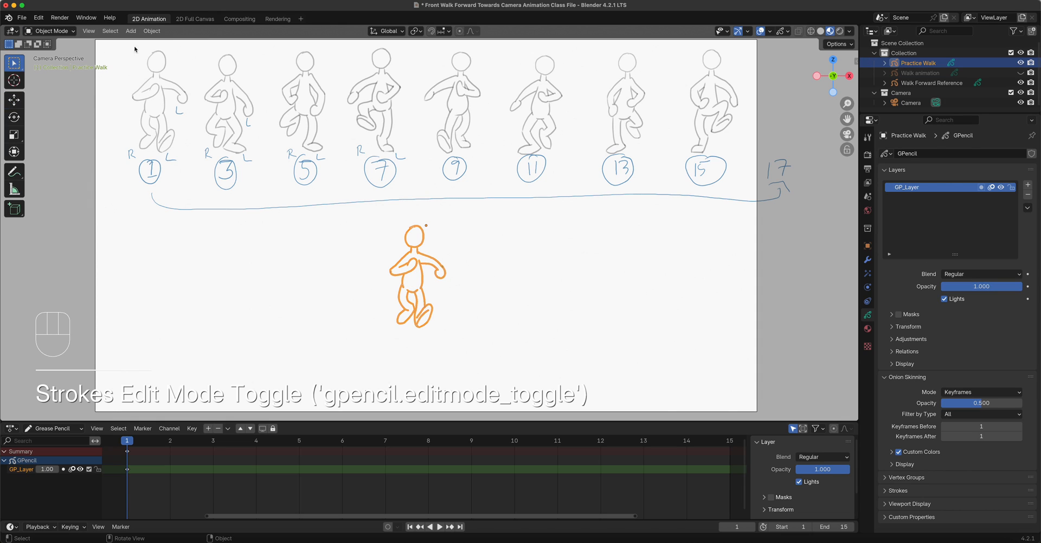
{"action": "left_click", "coordinate": [946, 84]}
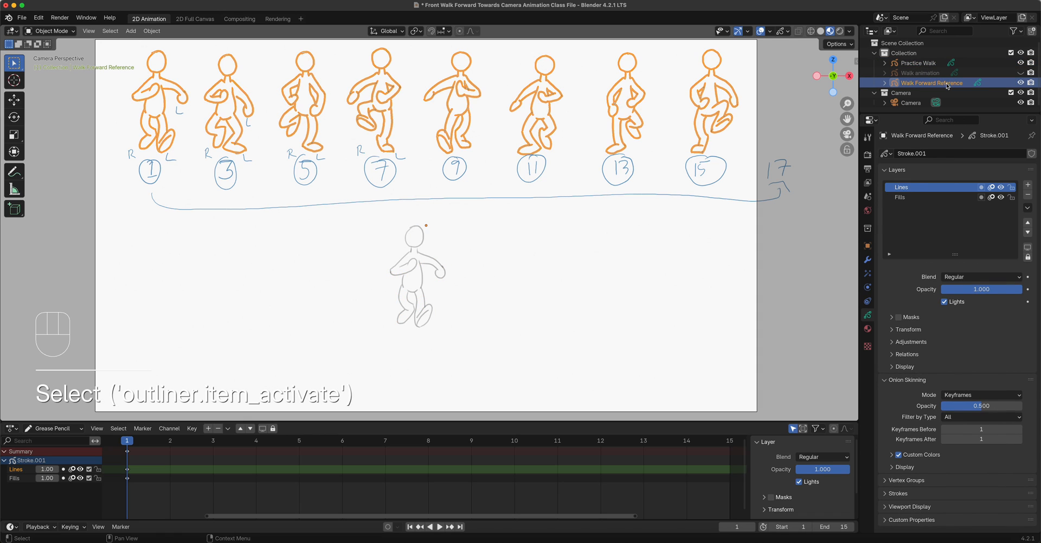
{"action": "left_click", "coordinate": [60, 31]}
{"action": "left_click", "coordinate": [59, 54]}
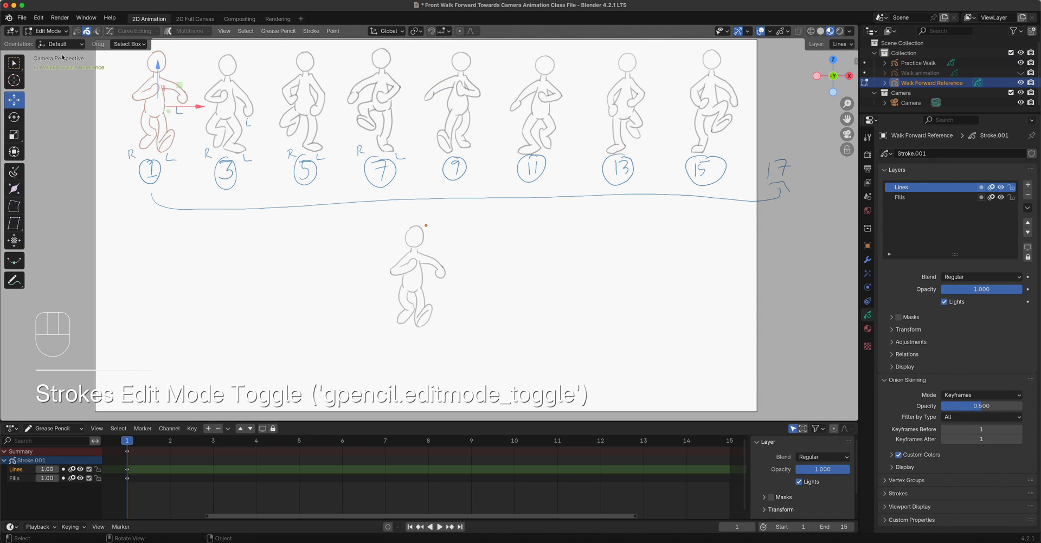
{"action": "left_click_drag", "start_coordinate": [197, 48], "coordinate": [263, 174]}
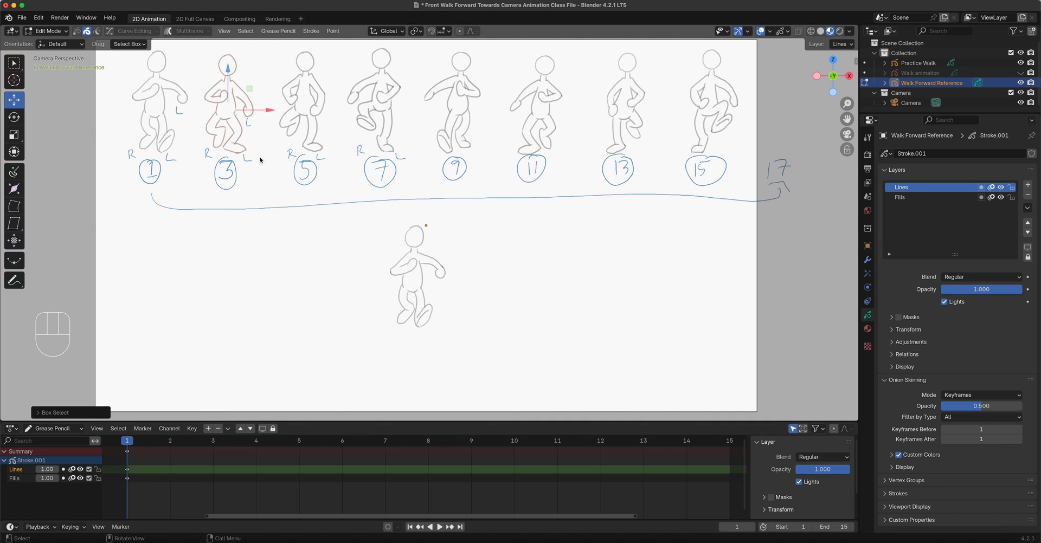
{"action": "key", "text": "super+c"}
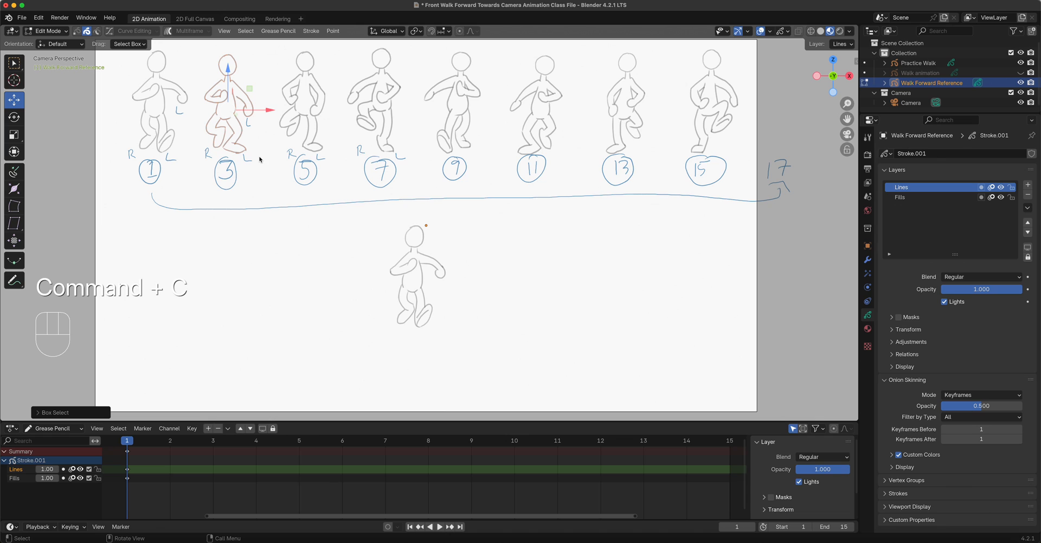
With Practice Walk active in Object Mode, enable auto keying and go to frame 3
{"action": "left_click", "coordinate": [48, 31]}
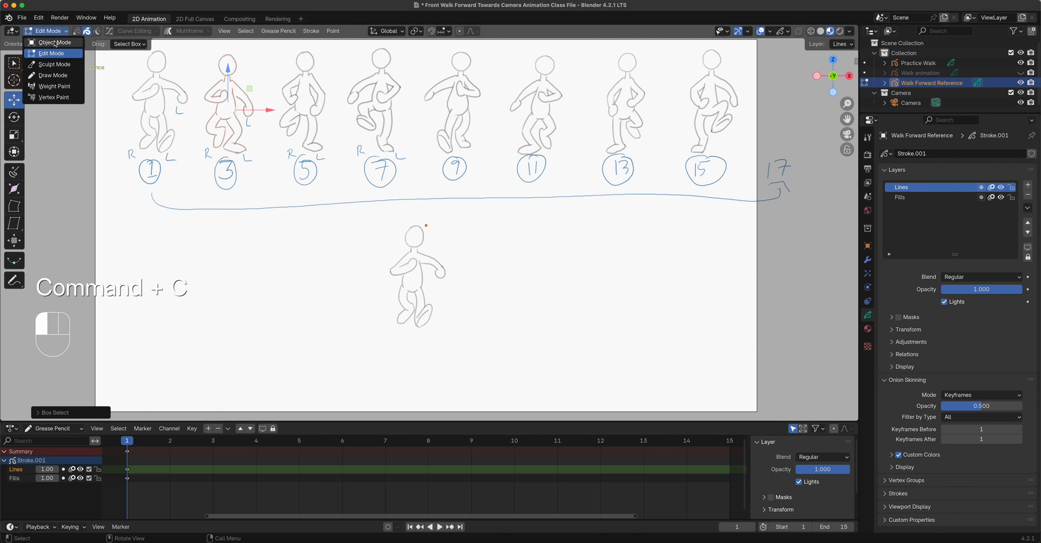
{"action": "left_click", "coordinate": [57, 42]}
{"action": "left_click", "coordinate": [930, 63]}
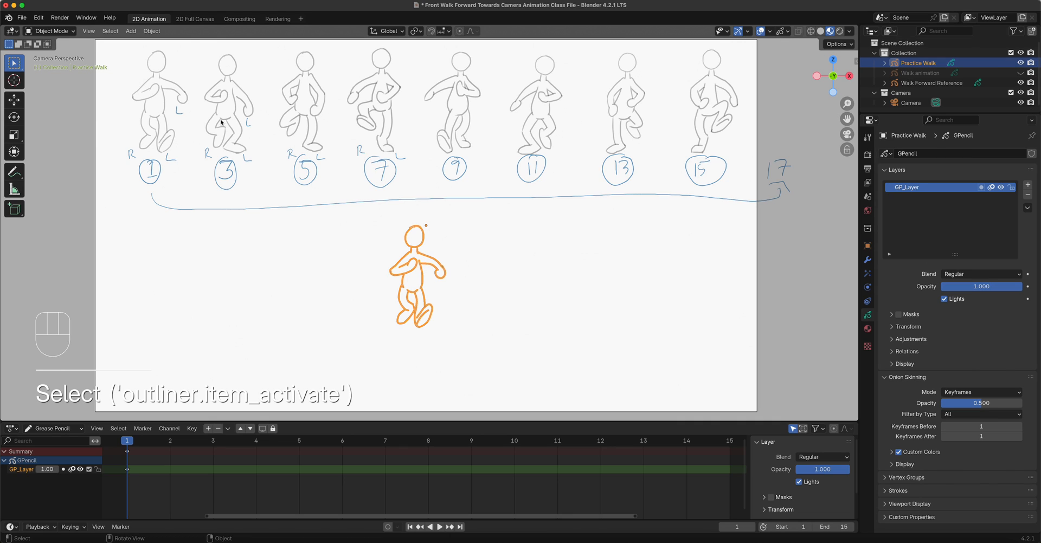
{"action": "left_click", "coordinate": [215, 441]}
{"action": "left_click_drag", "start_coordinate": [215, 442], "coordinate": [127, 442]}
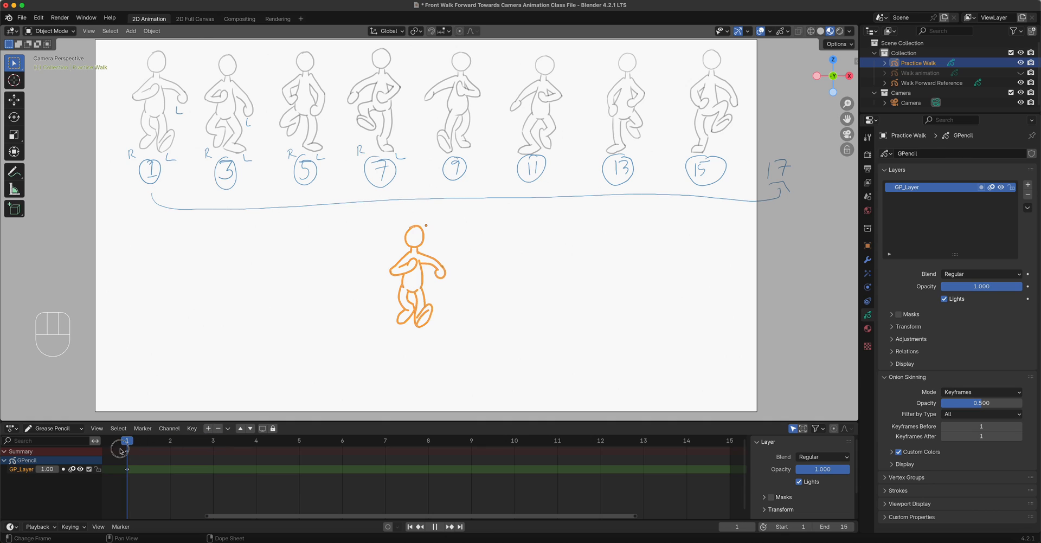
{"action": "left_click", "coordinate": [388, 527]}
{"action": "left_click_drag", "start_coordinate": [127, 448], "coordinate": [213, 448]}
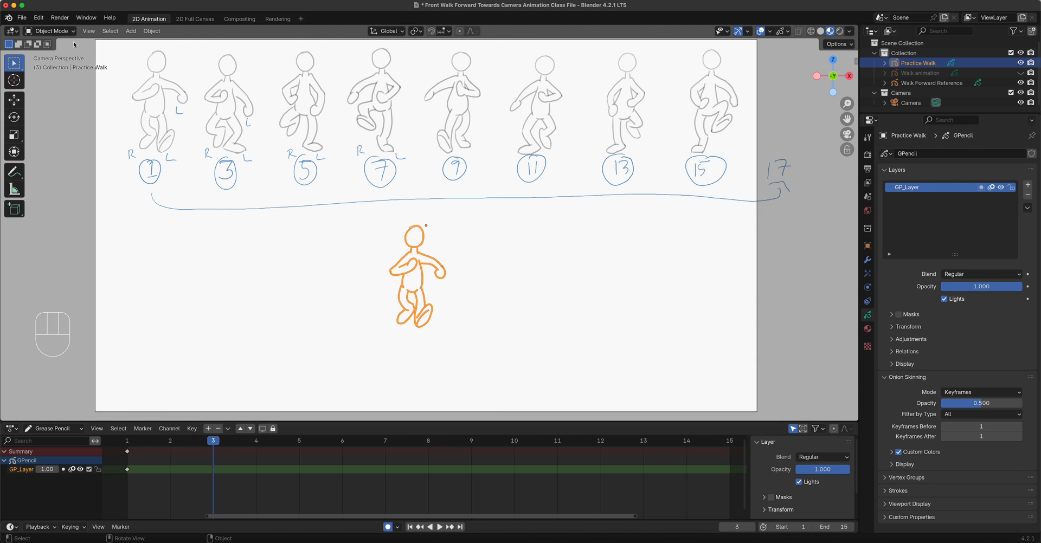
Paste the copied figure 3 into Practice Walk in Edit Mode on frame 3 and move it over the onion-skinned frame 1 figure
{"action": "left_click", "coordinate": [49, 31]}
{"action": "left_click", "coordinate": [51, 53]}
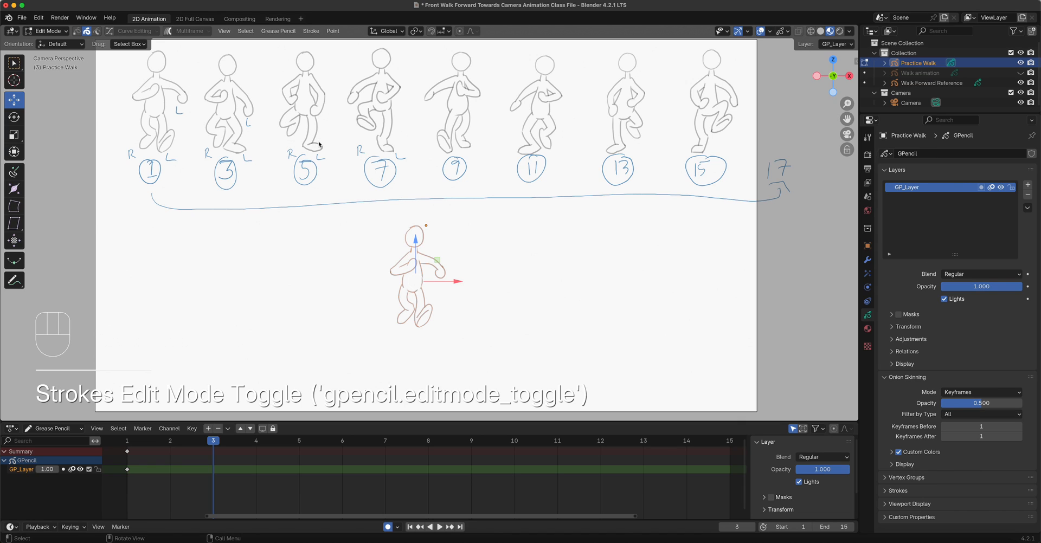
{"action": "key", "text": "super+v"}
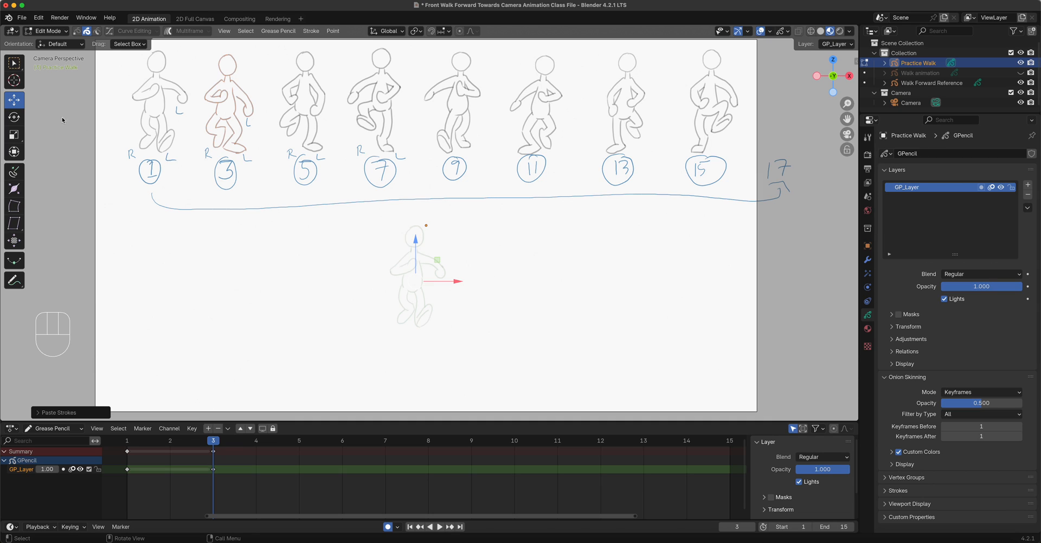
{"action": "left_click", "coordinate": [16, 64]}
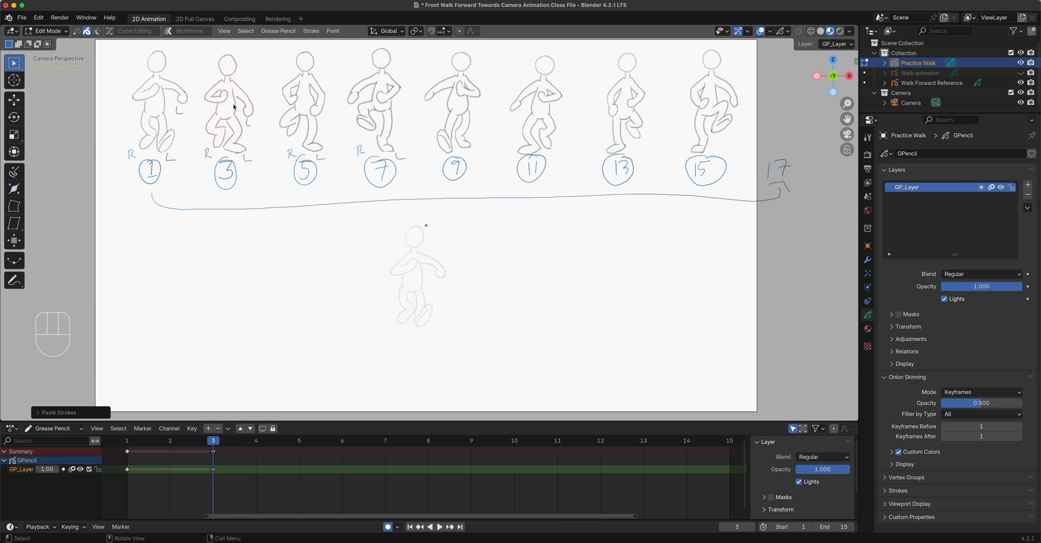
{"action": "key", "text": "g"}
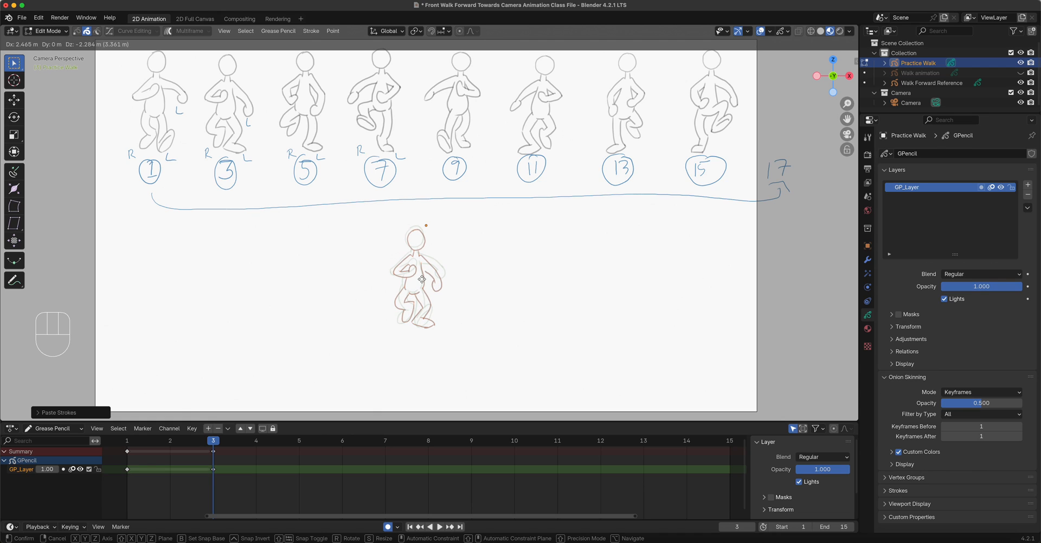
{"action": "left_click", "coordinate": [395, 257]}
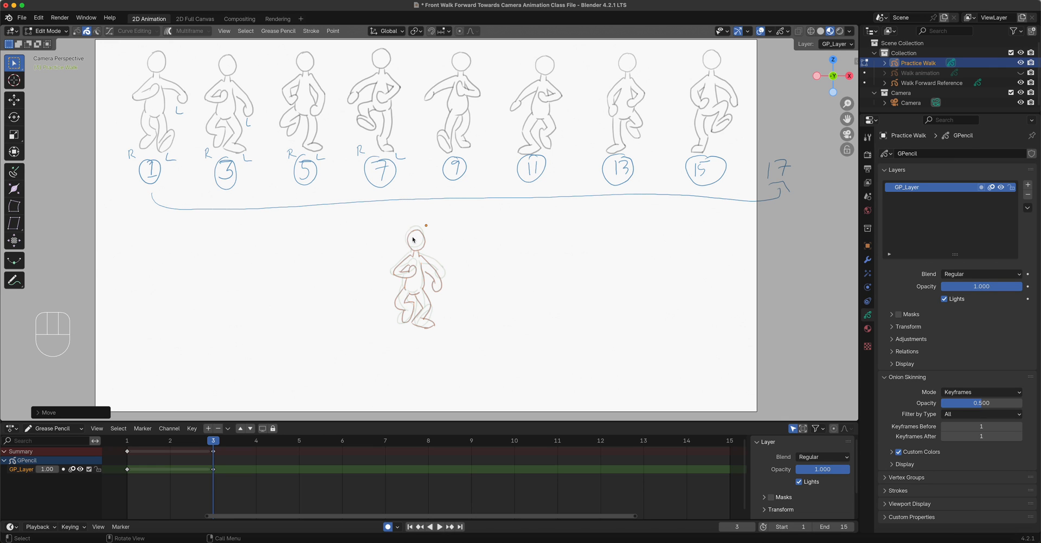
Nudge the frame 3 figure slightly so its head and body line up with the onion-skinned frame 1 pose
{"action": "scroll", "coordinate": [438, 250], "scroll_direction": "up", "scroll_amount": 3}
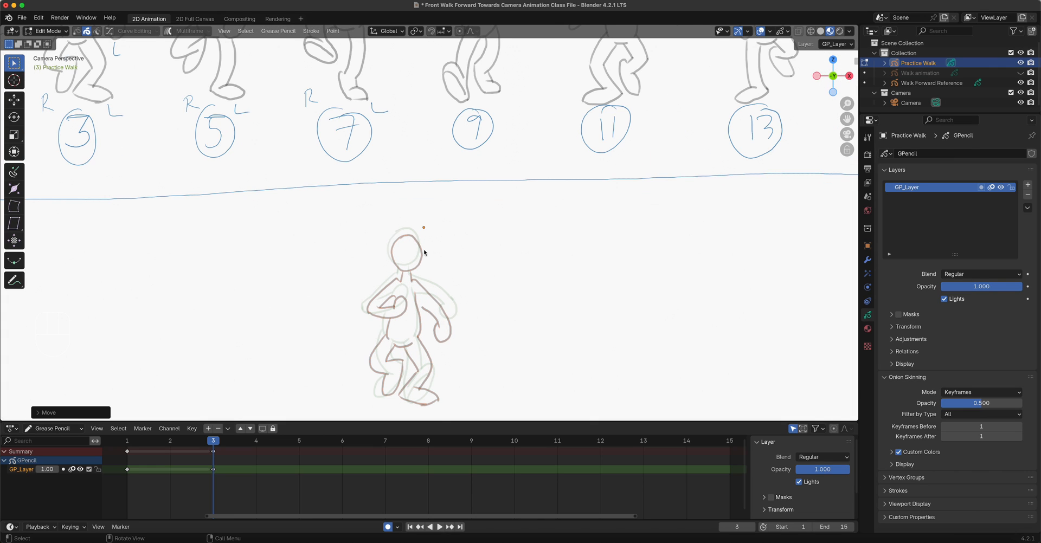
{"action": "key", "text": "g"}
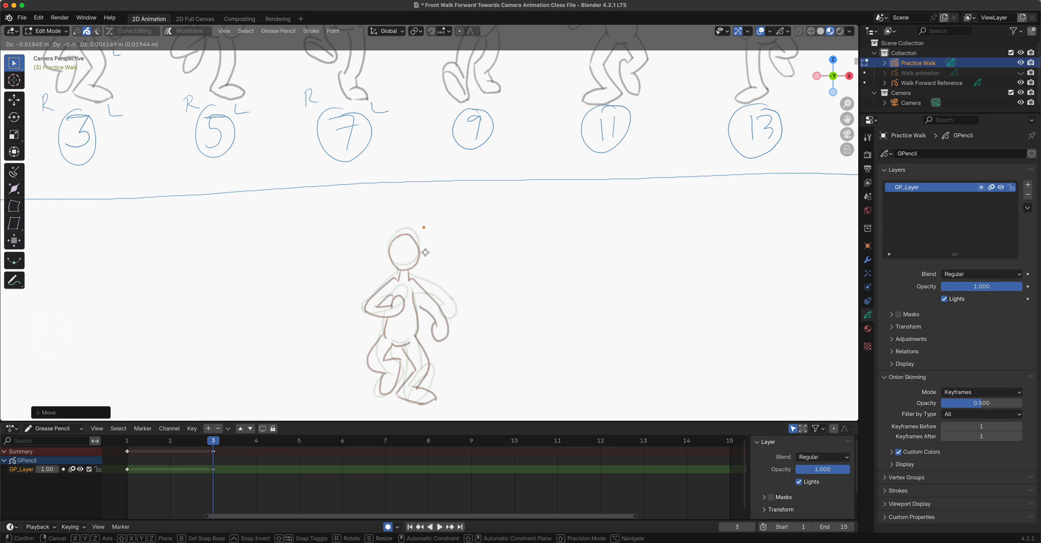
{"action": "left_click", "coordinate": [425, 252]}
{"action": "scroll", "coordinate": [522, 274], "scroll_direction": "down", "scroll_amount": 5}
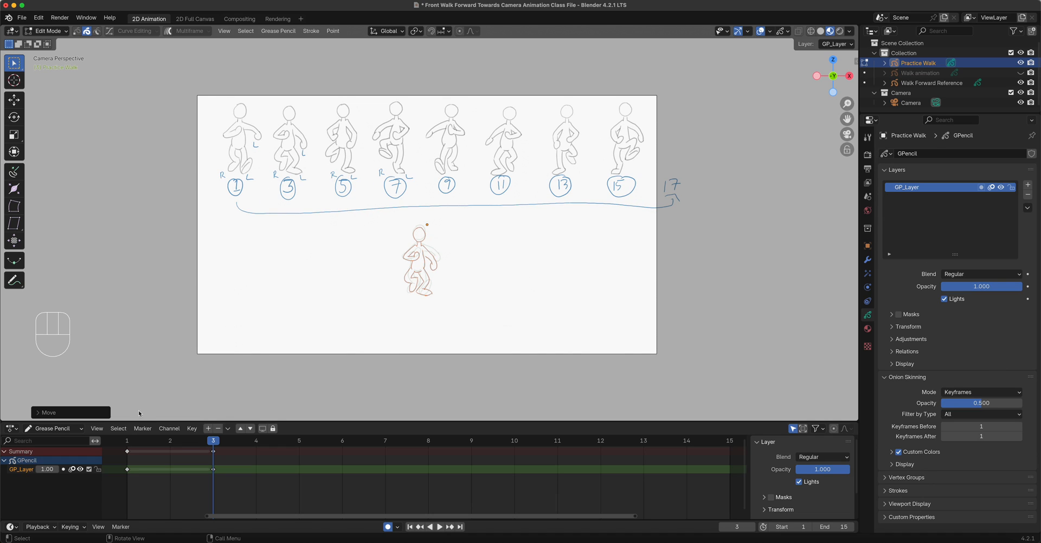
Return to frame 1 and copy all strokes of reference figure 5 from Walk Forward Reference in Edit Mode
{"action": "left_click", "coordinate": [127, 441]}
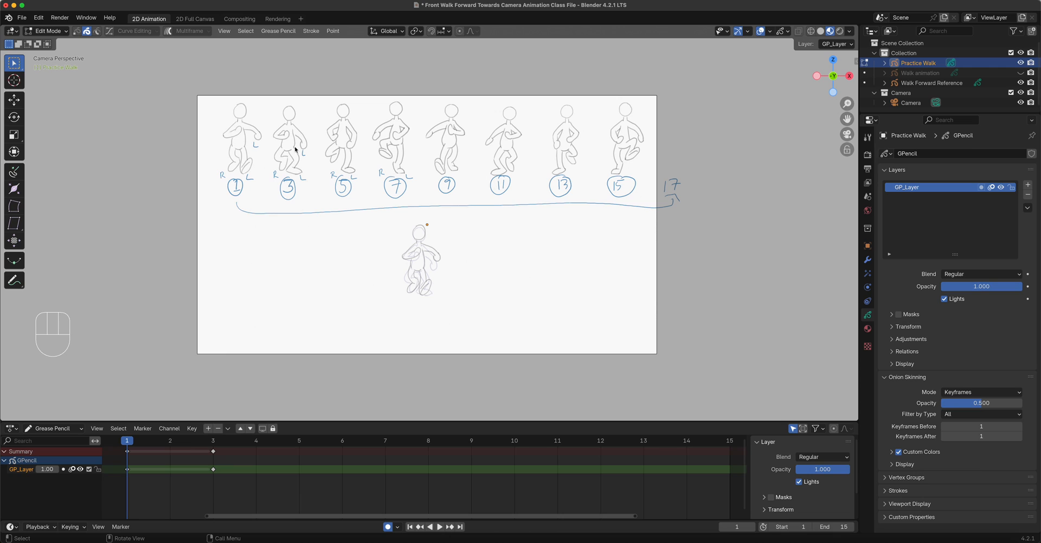
{"action": "left_click", "coordinate": [48, 31]}
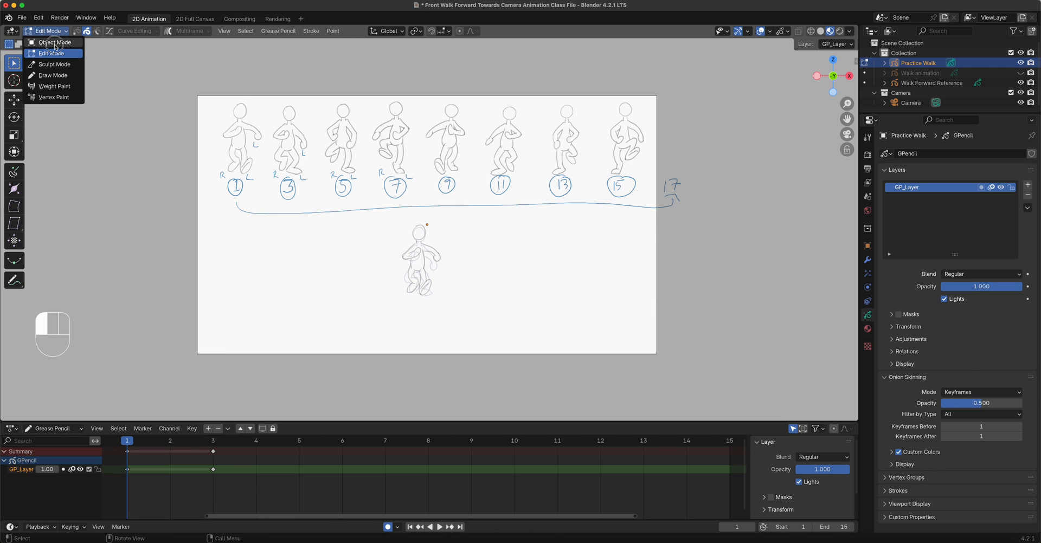
{"action": "left_click", "coordinate": [55, 42]}
{"action": "left_click", "coordinate": [943, 83]}
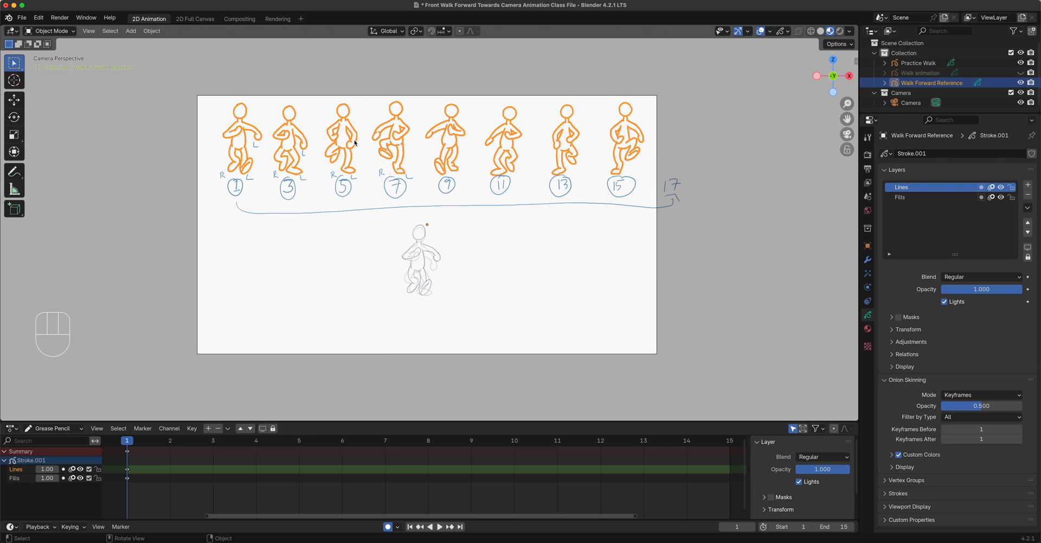
{"action": "key", "text": "Tab"}
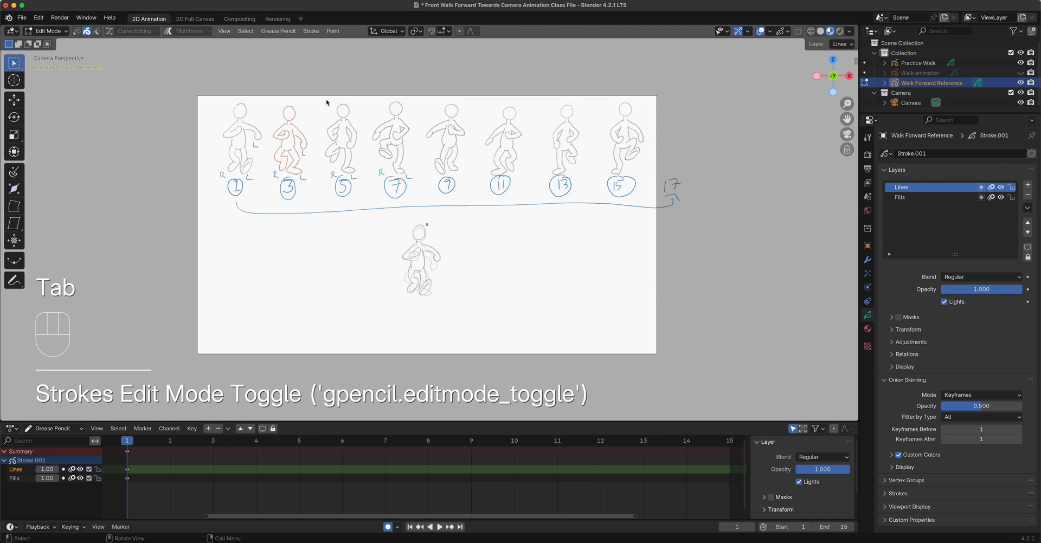
{"action": "left_click_drag", "start_coordinate": [339, 130], "coordinate": [361, 185]}
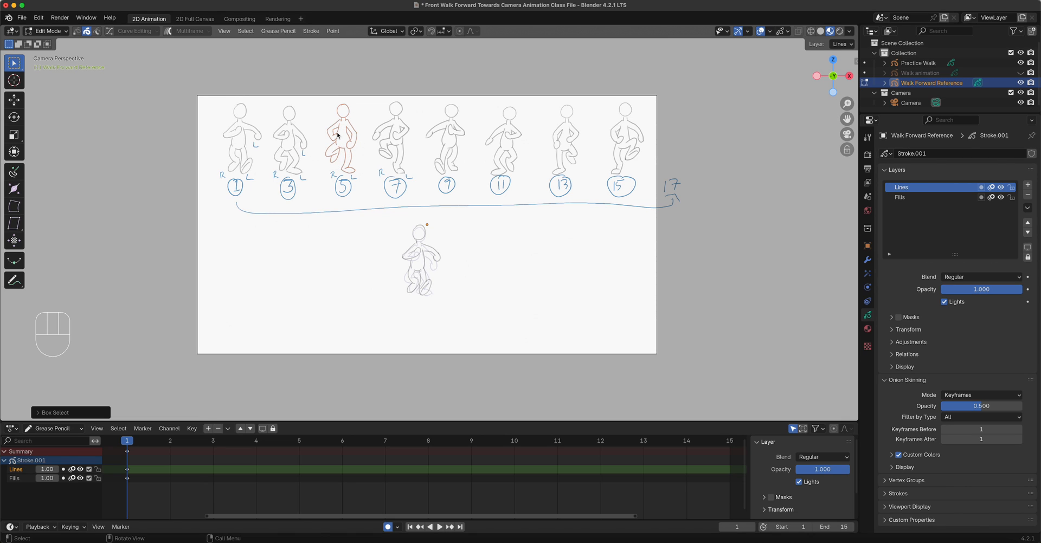
{"action": "key", "text": "super+c"}
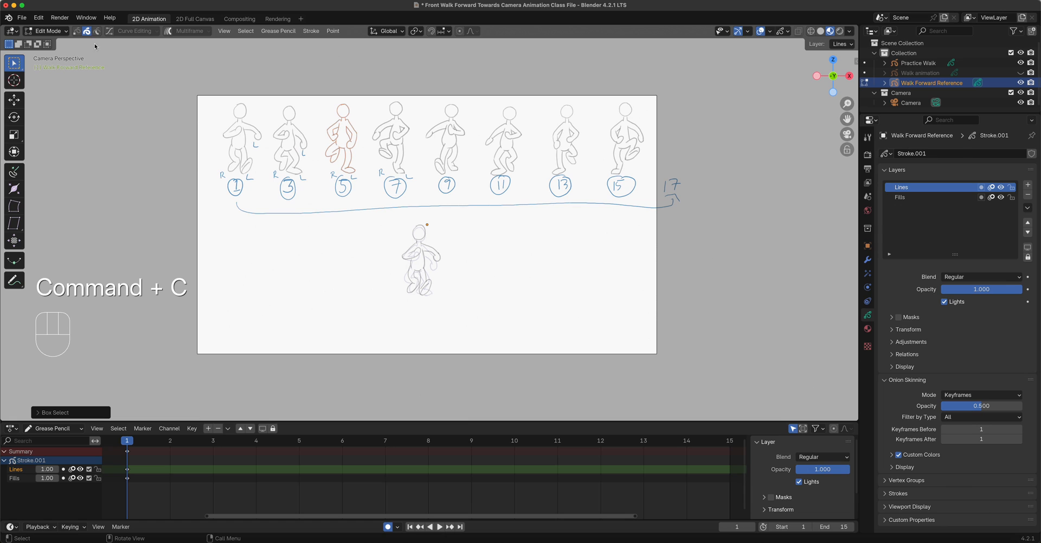
Make Practice Walk active in Edit Mode and paste the copied figure 5 strokes on frame 1
{"action": "left_click", "coordinate": [48, 31]}
{"action": "left_click", "coordinate": [55, 43]}
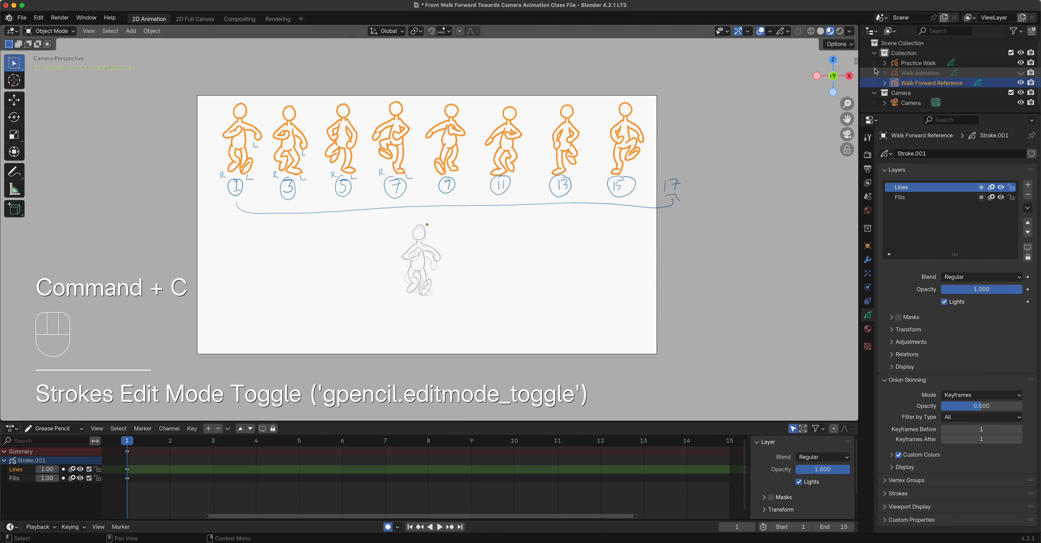
{"action": "left_click", "coordinate": [921, 63]}
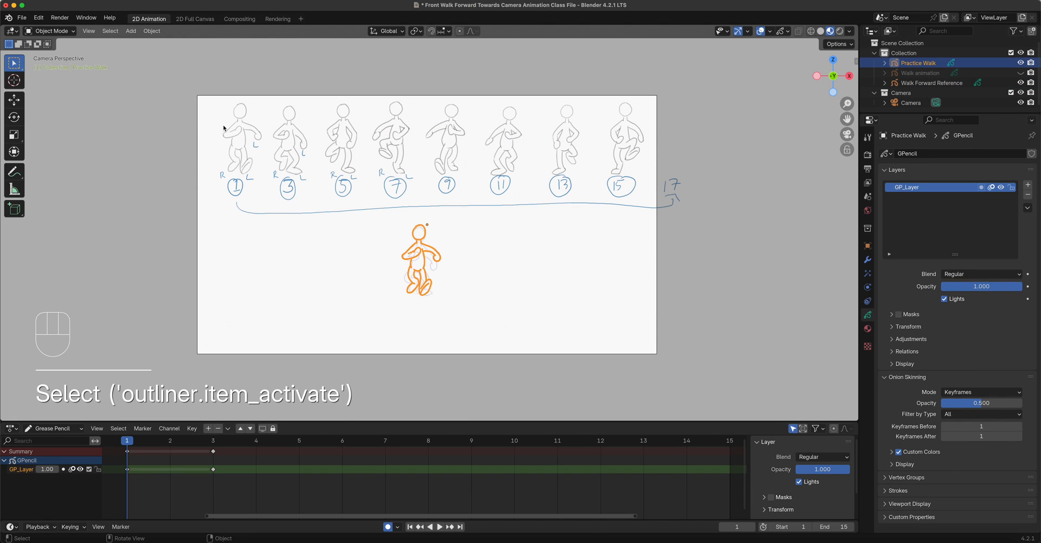
{"action": "left_click", "coordinate": [50, 31]}
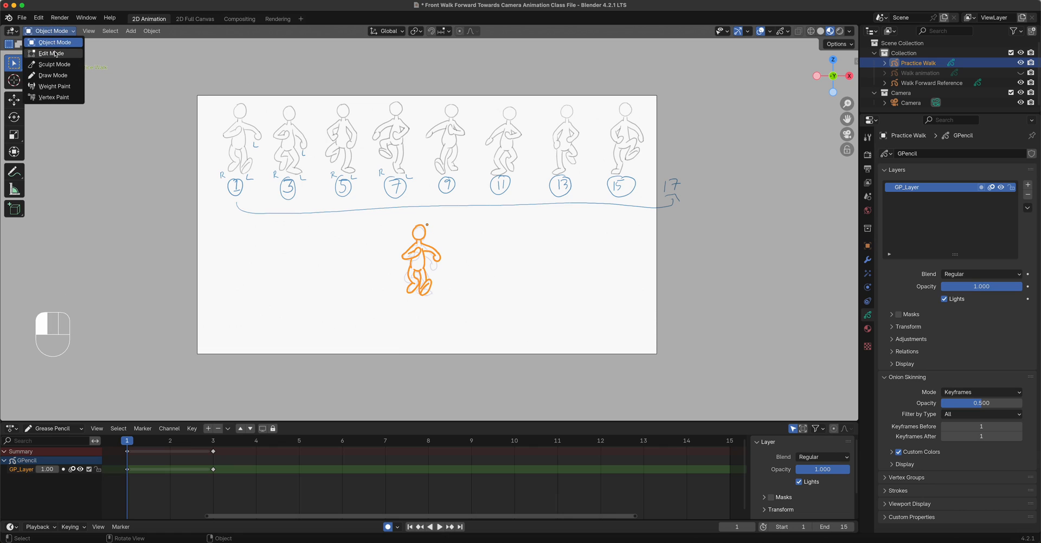
{"action": "left_click", "coordinate": [60, 53]}
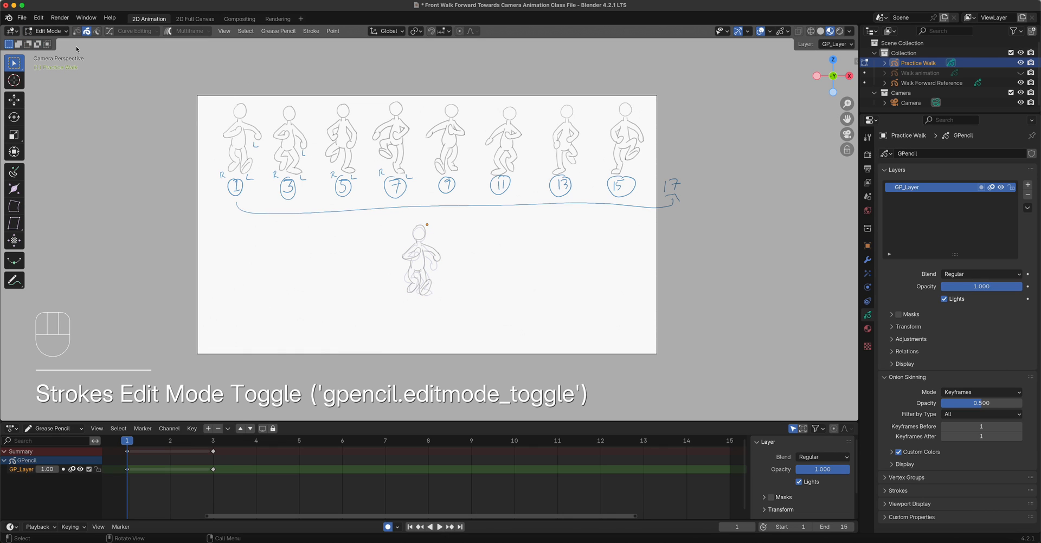
{"action": "key", "text": "super+v"}
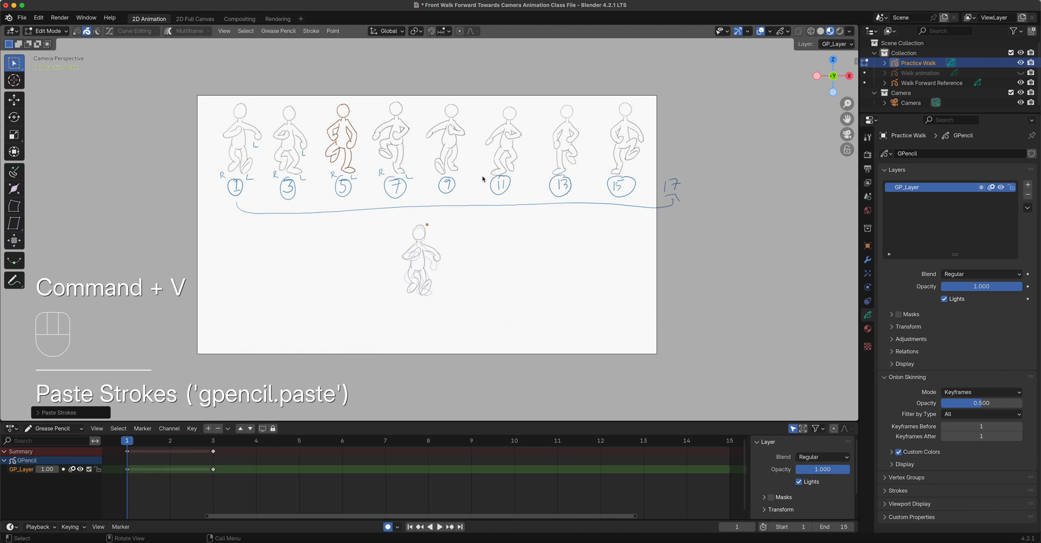
Move the pasted figure 5 onto the frame 1 figure below the reference row and align their heads
{"action": "key", "text": "g"}
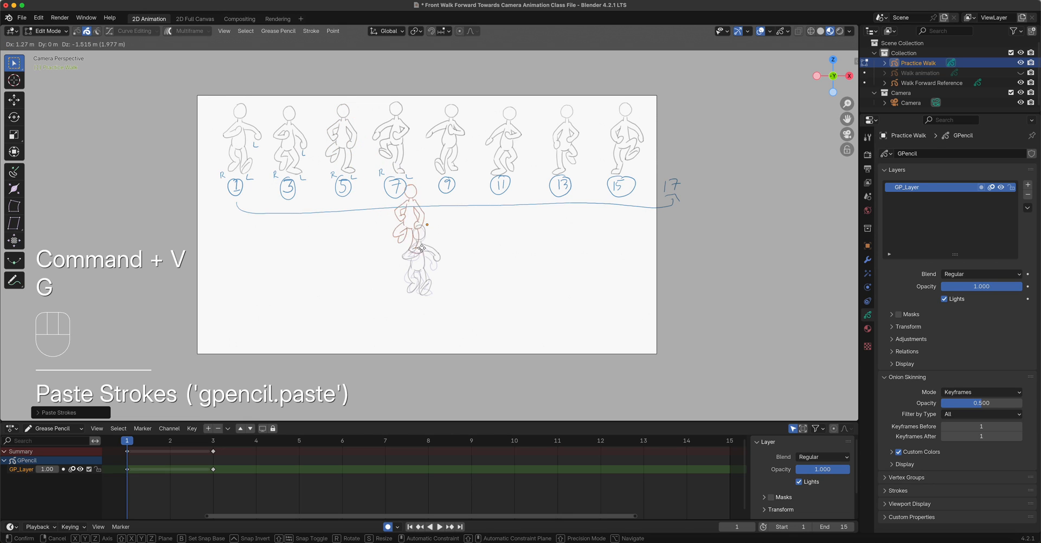
{"action": "left_click", "coordinate": [429, 276]}
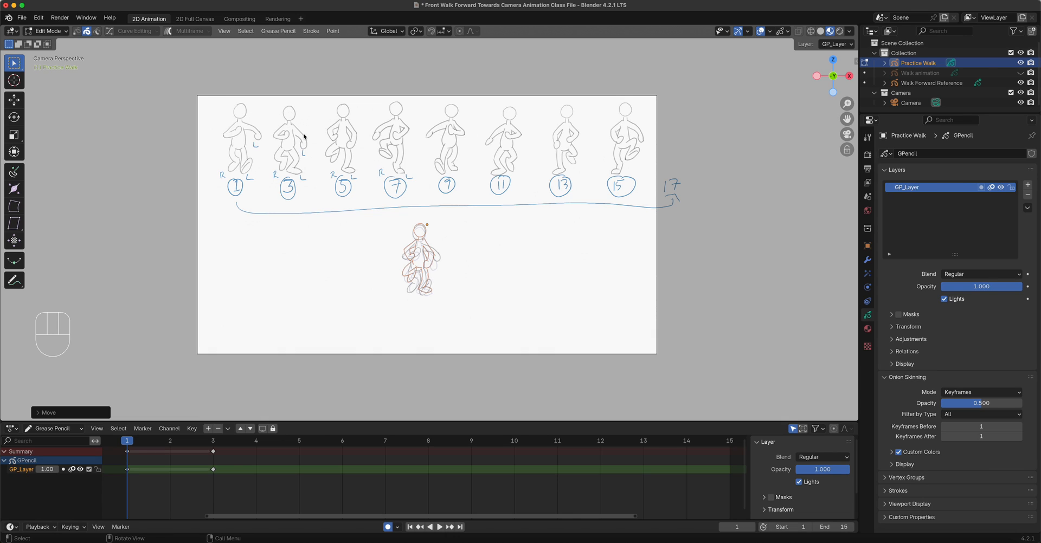
{"action": "scroll", "coordinate": [447, 233], "scroll_direction": "down", "scroll_amount": 4}
{"action": "scroll", "coordinate": [446, 235], "scroll_direction": "up", "scroll_amount": 9}
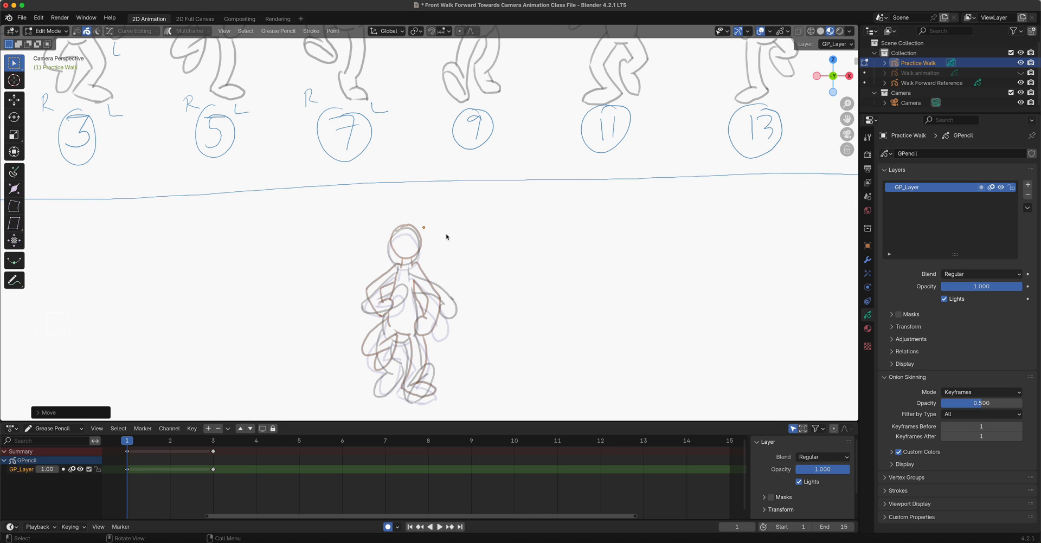
{"action": "key", "text": "g"}
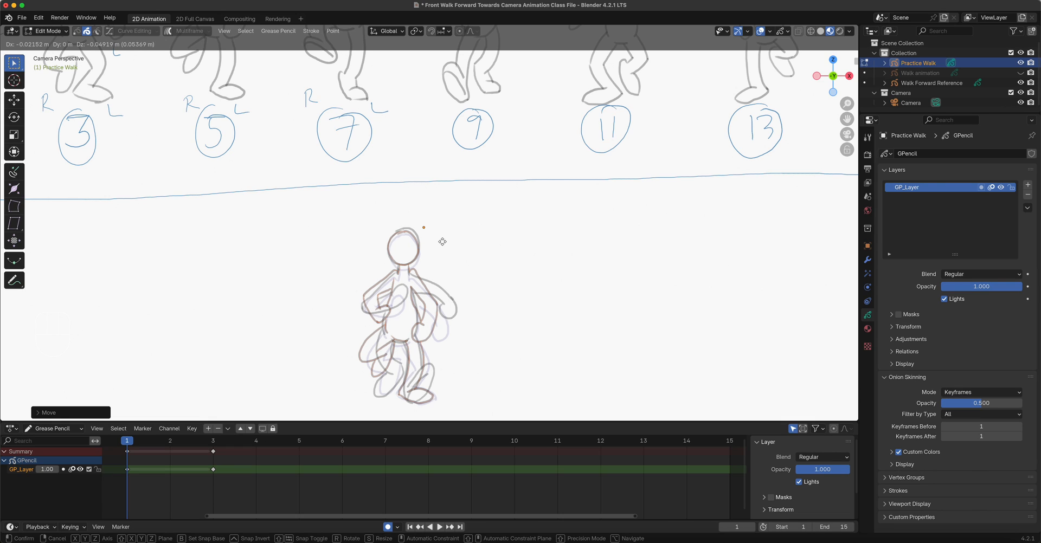
{"action": "left_click", "coordinate": [442, 242]}
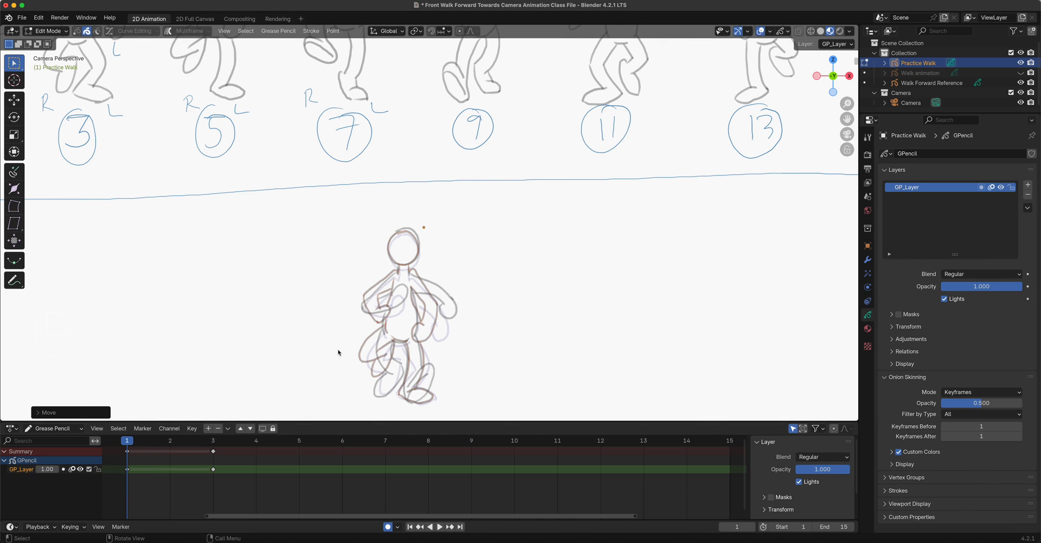
Undo the move and paste of the figure 5 strokes on frame 1
{"action": "key", "text": "super"}
{"action": "key", "text": "super+z"}
{"action": "key", "text": "super+z"}
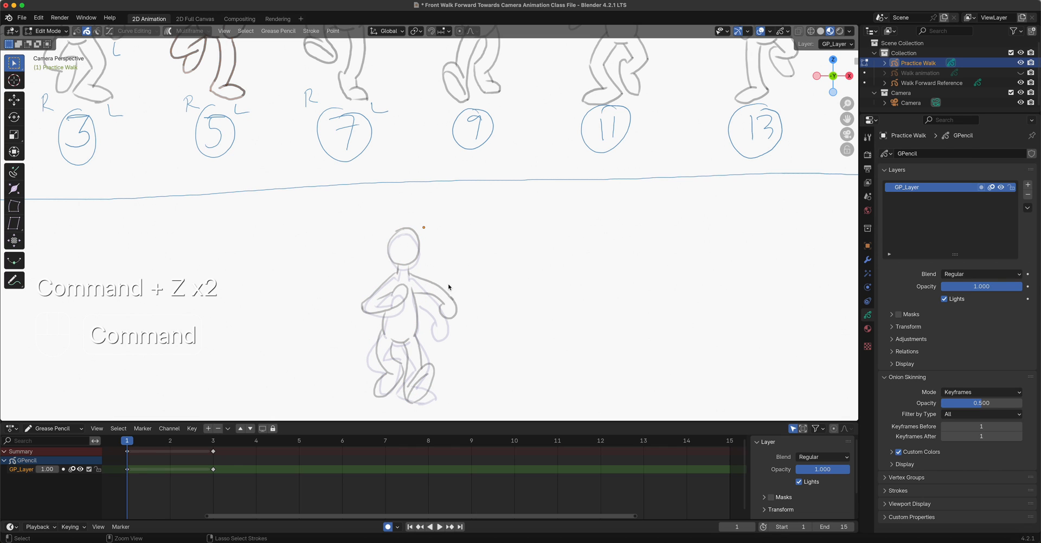
{"action": "key", "text": "super+z"}
Go to frame 5 and paste the copied figure 5 strokes into Practice Walk
{"action": "scroll", "coordinate": [444, 274], "scroll_direction": "down", "scroll_amount": 3}
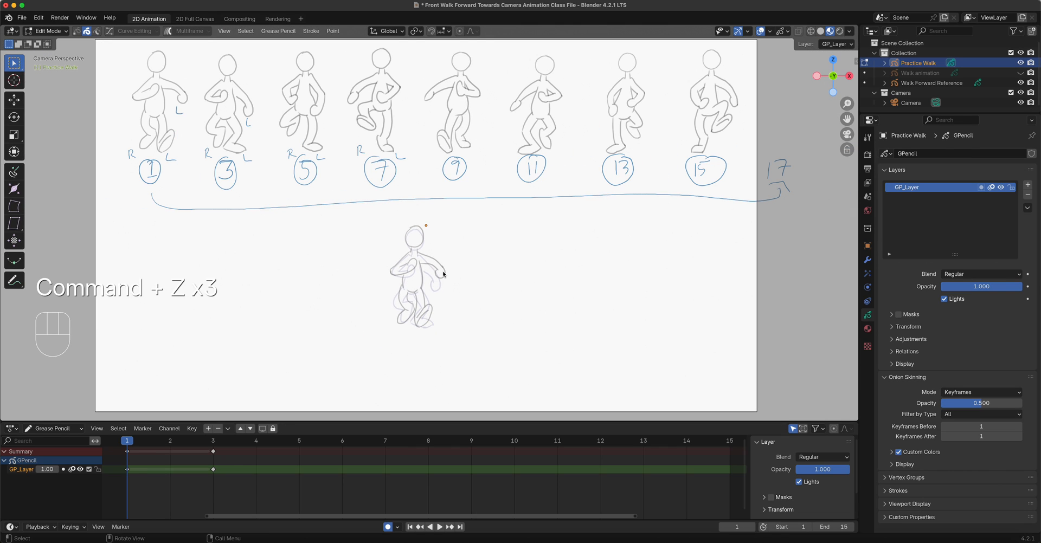
{"action": "scroll", "coordinate": [443, 274], "scroll_direction": "down", "scroll_amount": 4}
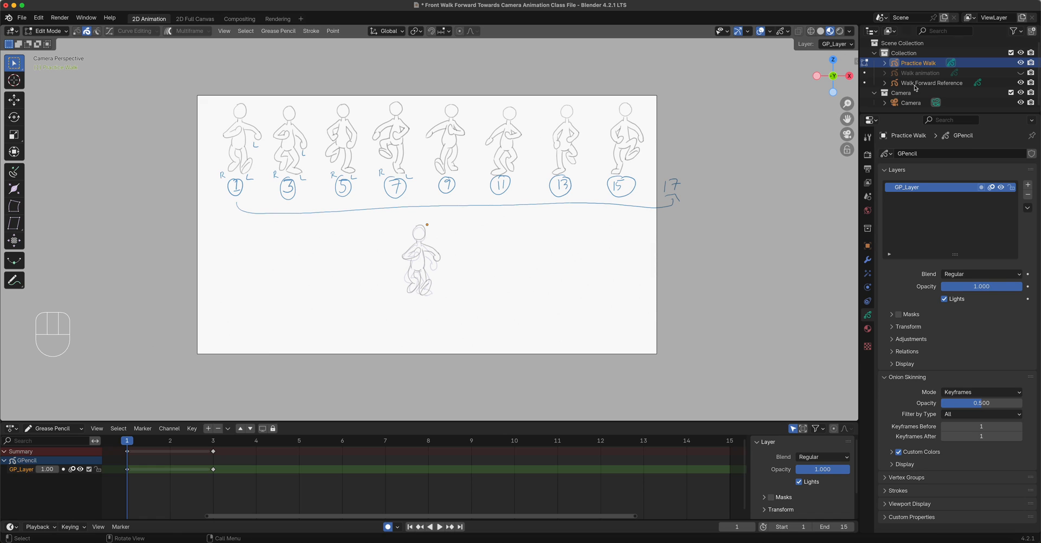
{"action": "scroll", "coordinate": [434, 287], "scroll_direction": "up", "scroll_amount": 2}
{"action": "left_click", "coordinate": [313, 440]}
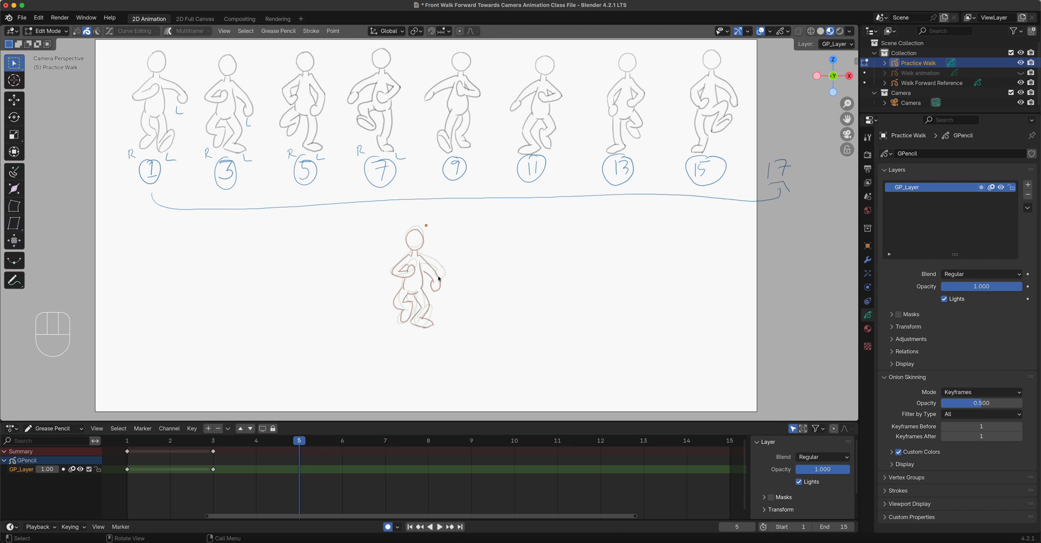
{"action": "key", "text": "super+v"}
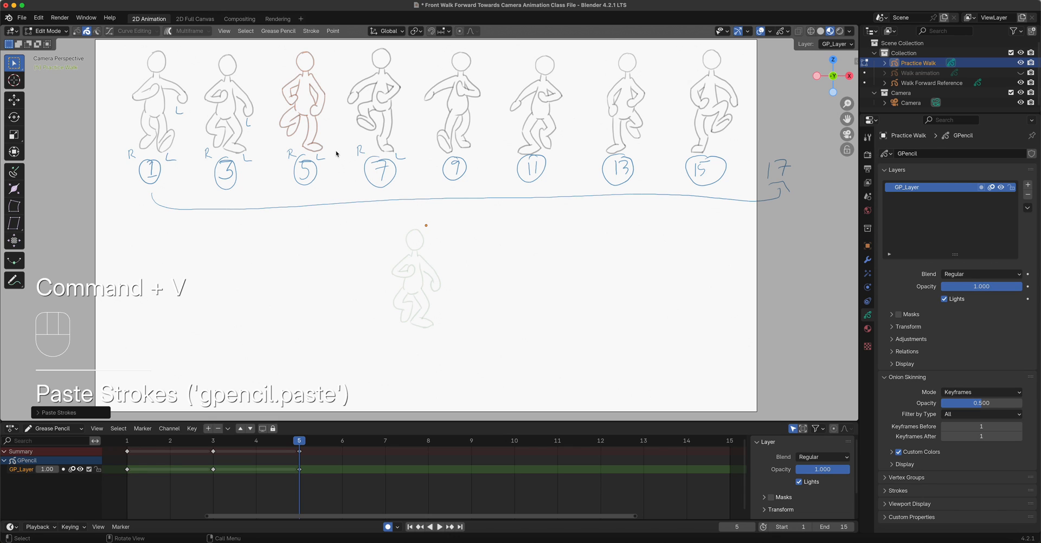
Move the pasted figure 5 below the reference row and align its head and body with the onion-skinned frame 3 pose
{"action": "key", "text": "g"}
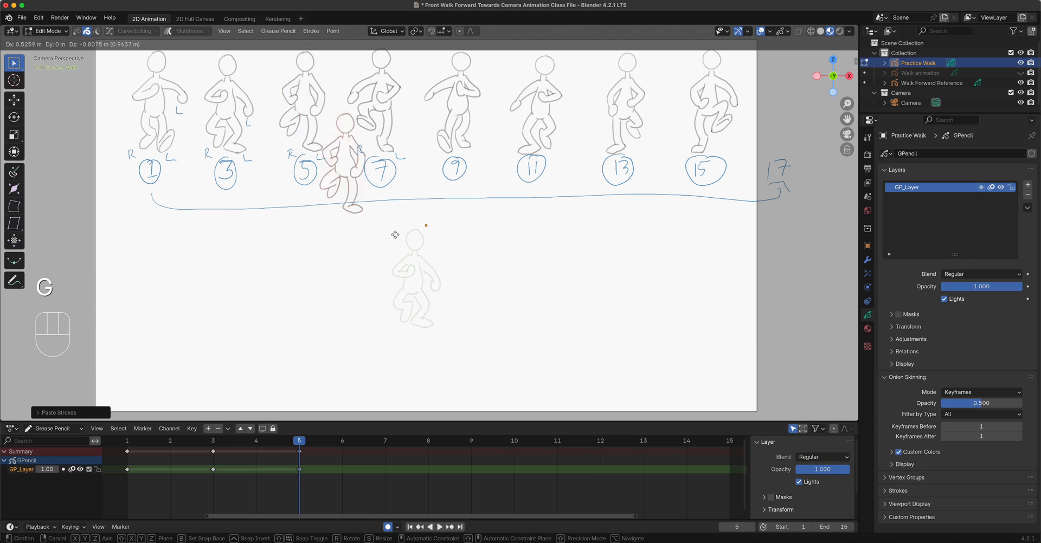
{"action": "left_click", "coordinate": [447, 323]}
{"action": "scroll", "coordinate": [456, 303], "scroll_direction": "up", "scroll_amount": 5}
{"action": "middle_click_drag", "start_coordinate": [510, 223], "coordinate": [518, 177], "text": "shift"}
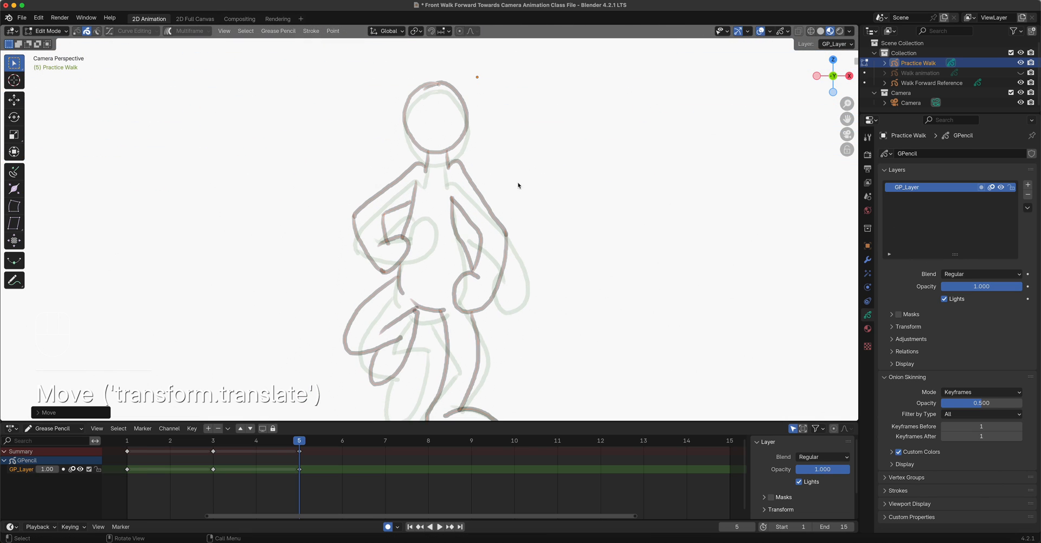
{"action": "key", "text": "g"}
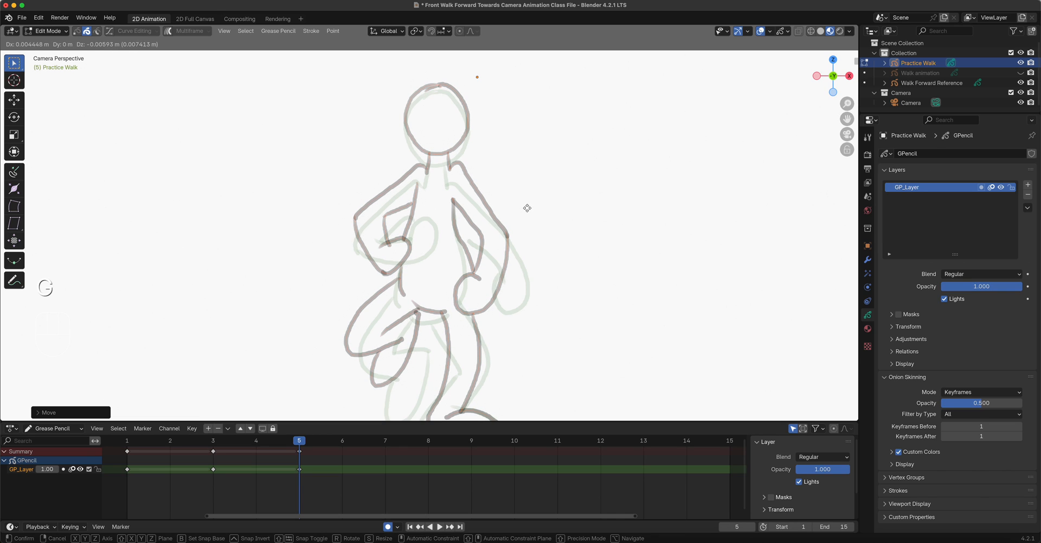
{"action": "left_click", "coordinate": [527, 209]}
Make Walk Forward Reference active in Edit Mode and copy all strokes of reference figure 7
{"action": "scroll", "coordinate": [527, 211], "scroll_direction": "down", "scroll_amount": 6}
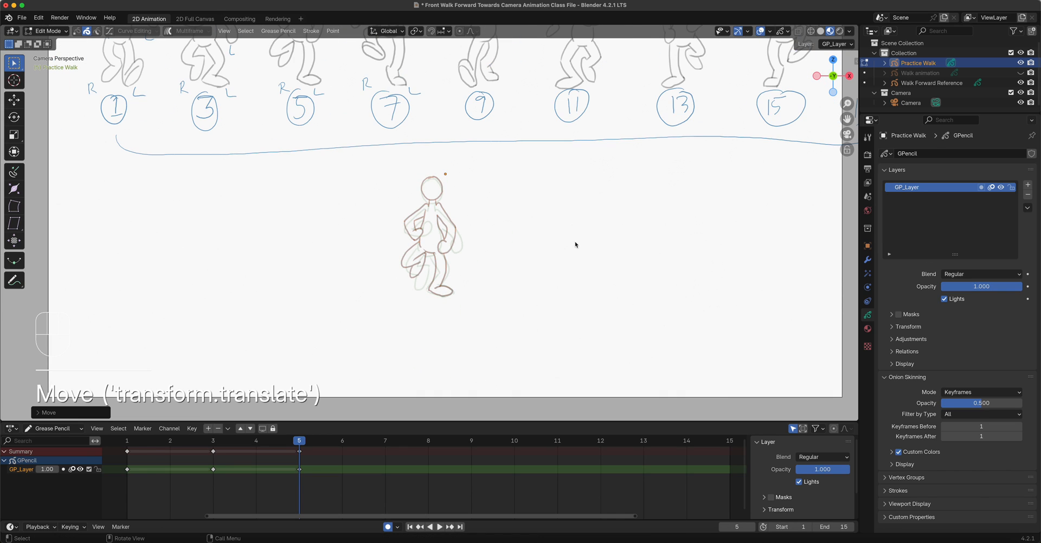
{"action": "mouse_move", "coordinate": [539, 215]}
{"action": "middle_mouse_down", "text": "shift"}
{"action": "mouse_move", "coordinate": [523, 232]}
{"action": "mouse_move", "coordinate": [520, 274]}
{"action": "middle_mouse_up", "text": "shift"}
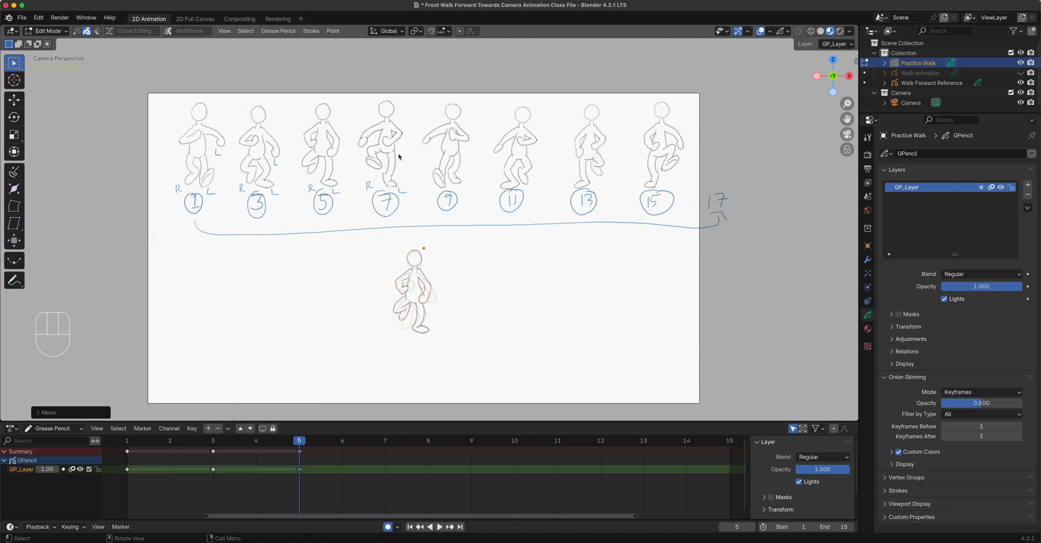
{"action": "left_click", "coordinate": [48, 31]}
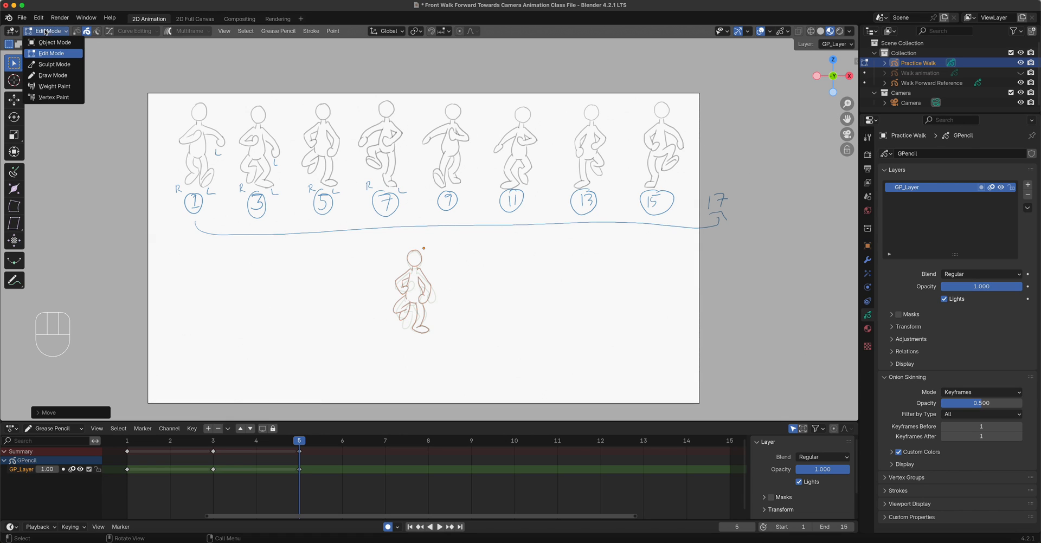
{"action": "left_click", "coordinate": [54, 42]}
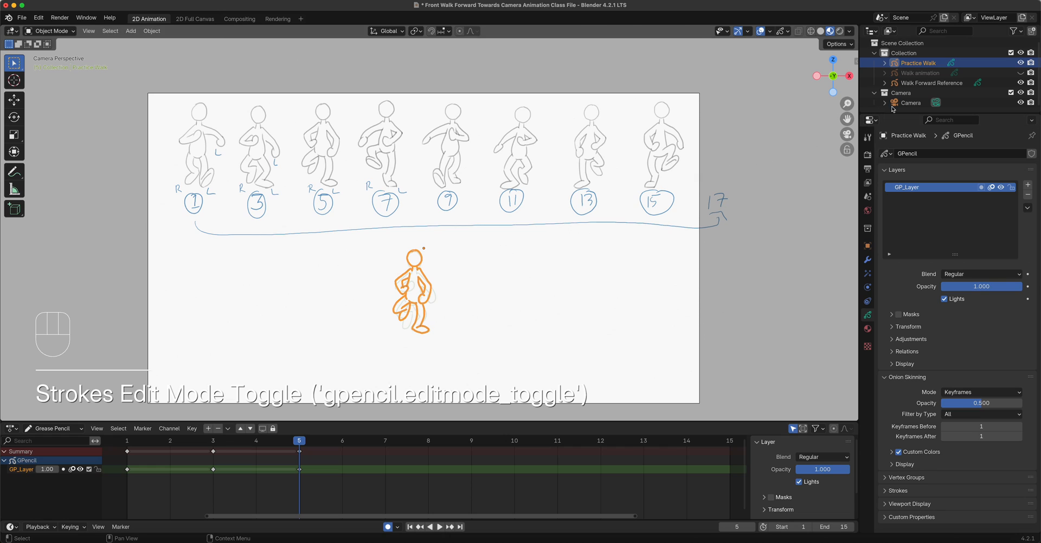
{"action": "left_click", "coordinate": [928, 84]}
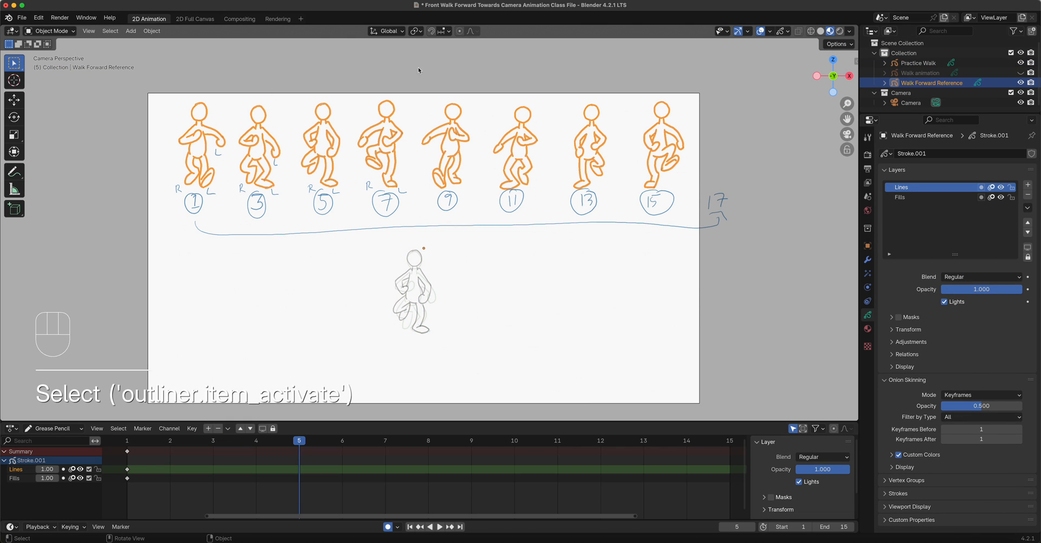
{"action": "left_click", "coordinate": [49, 31]}
{"action": "left_click", "coordinate": [44, 54]}
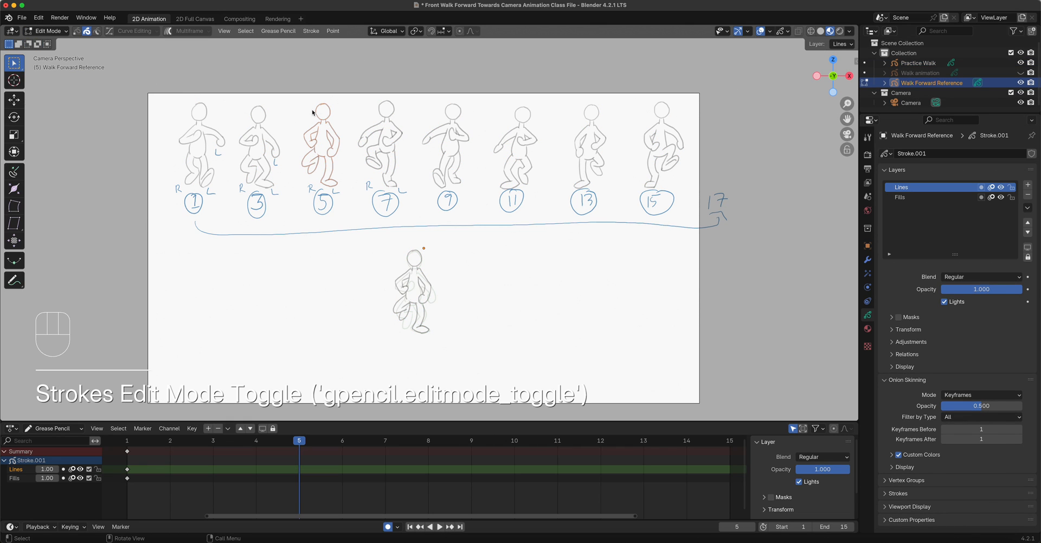
{"action": "key", "text": "c"}
{"action": "left_click_drag", "start_coordinate": [380, 131], "coordinate": [411, 198]}
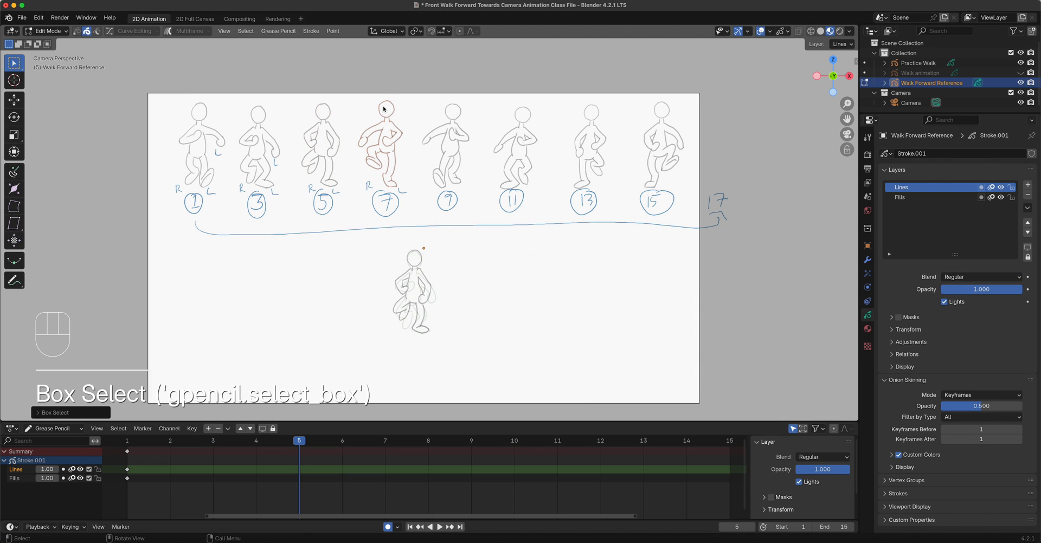
{"action": "key", "text": "super+c"}
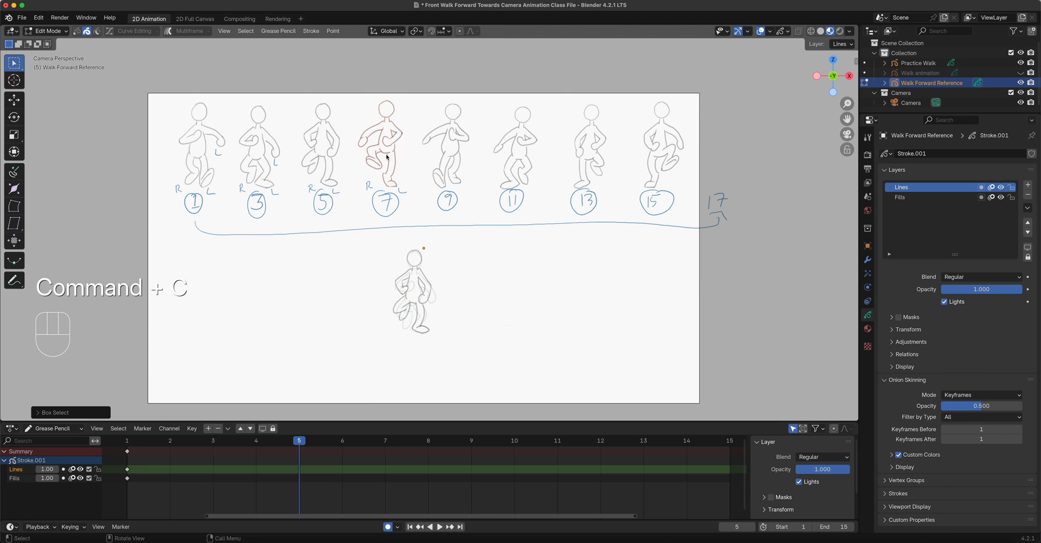
Make Practice Walk active in Edit Mode and paste the copied figure 7 strokes on frame 7
{"action": "left_click", "coordinate": [46, 31]}
{"action": "left_click", "coordinate": [43, 42]}
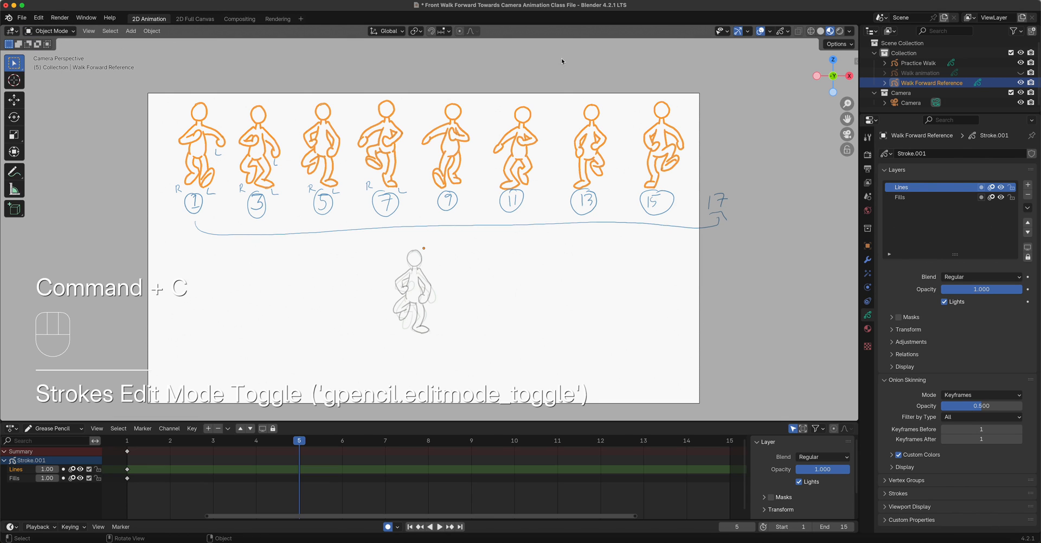
{"action": "left_click", "coordinate": [917, 62]}
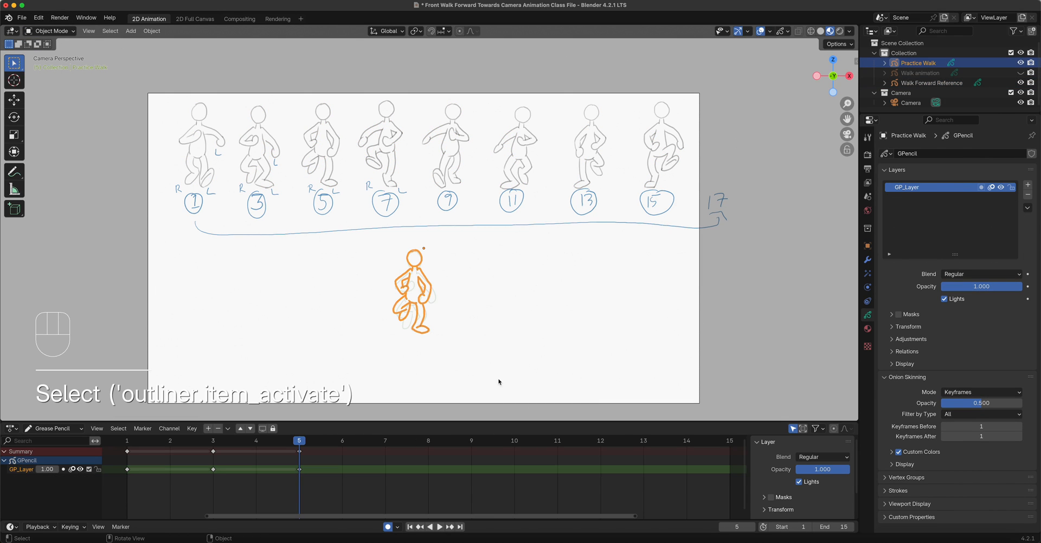
{"action": "left_click", "coordinate": [378, 441]}
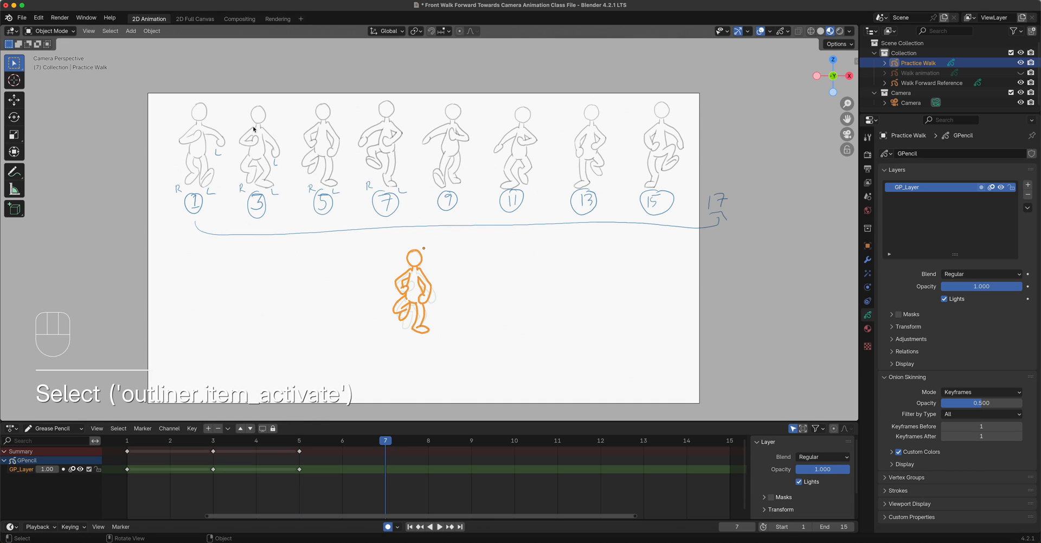
{"action": "left_click", "coordinate": [49, 31]}
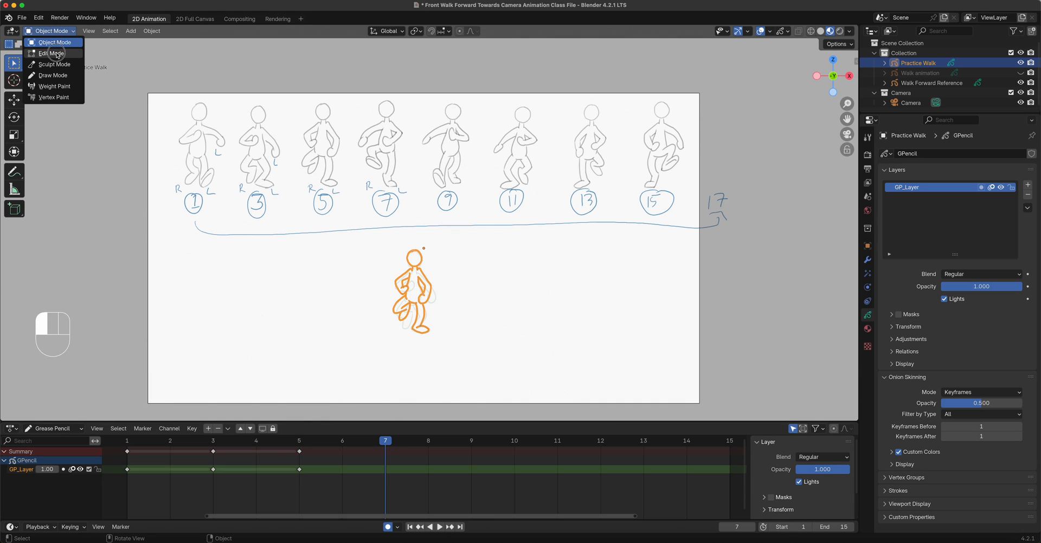
{"action": "left_click", "coordinate": [54, 54]}
{"action": "key", "text": "super+v"}
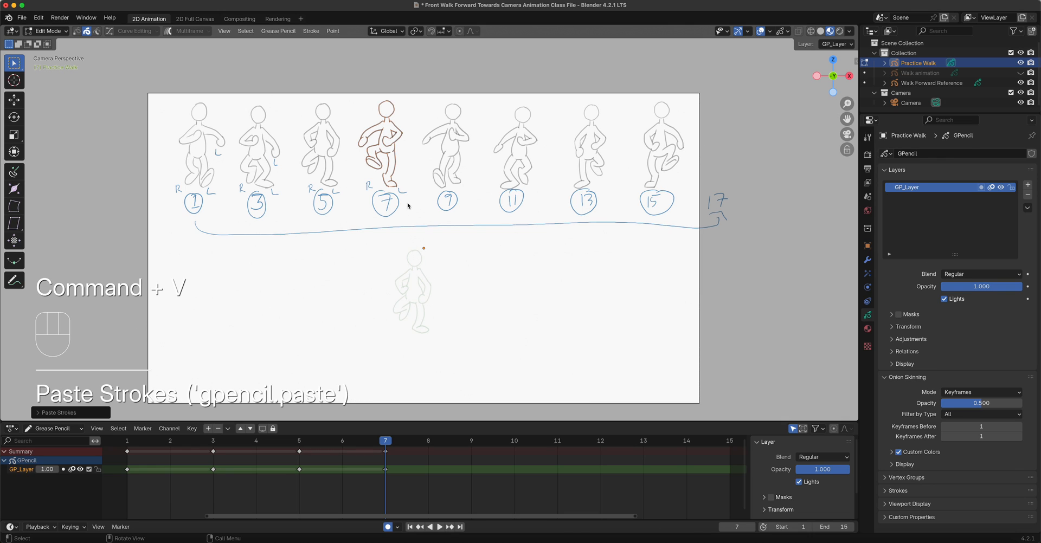
Move the pasted figure 7 below the reference row and align it with the onion-skinned frame 5 pose
{"action": "key", "text": "g"}
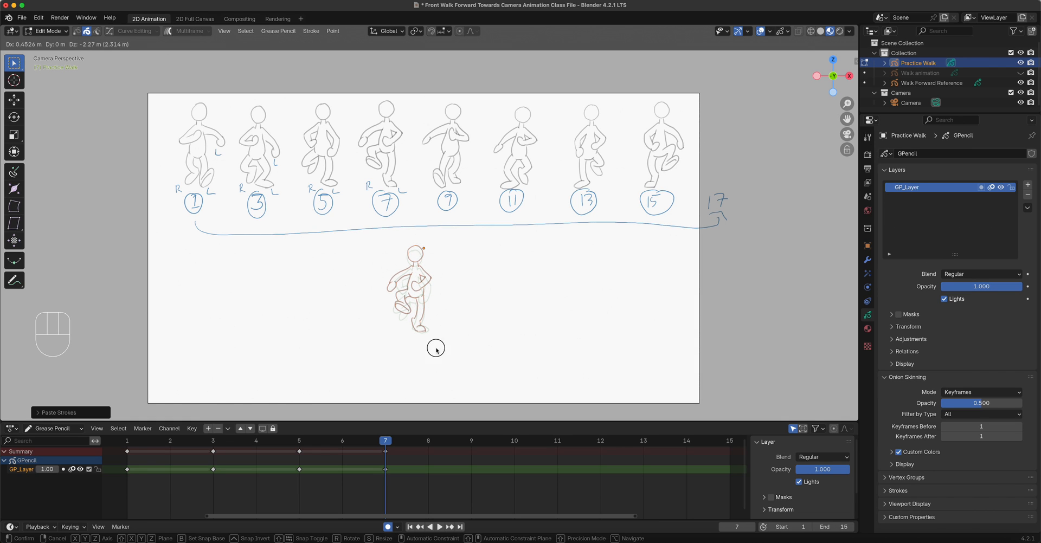
{"action": "left_click", "coordinate": [434, 349]}
{"action": "scroll", "coordinate": [456, 318], "scroll_direction": "up", "scroll_amount": 6}
{"action": "middle_click_drag", "start_coordinate": [462, 315], "coordinate": [497, 159], "text": "shift"}
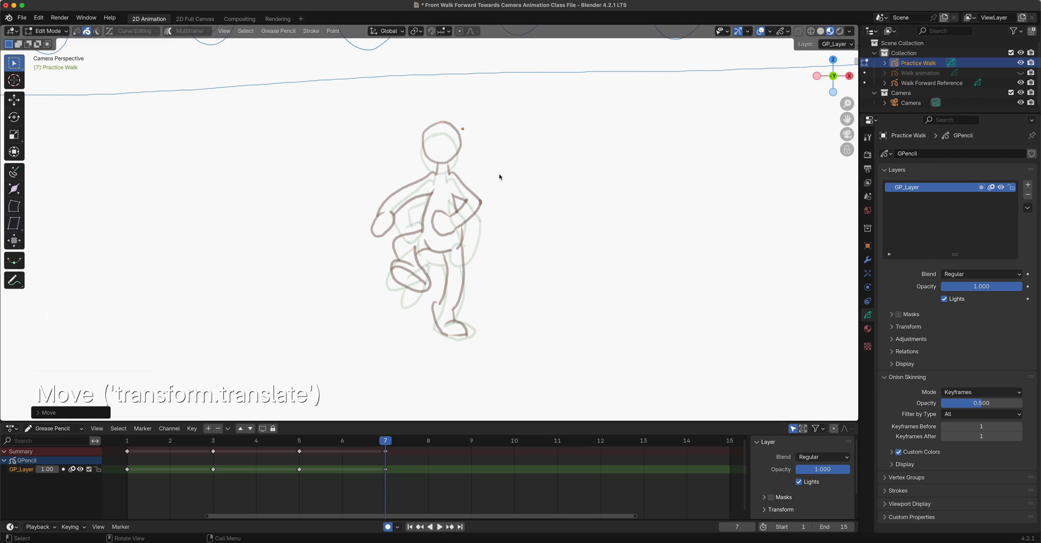
{"action": "key", "text": "g"}
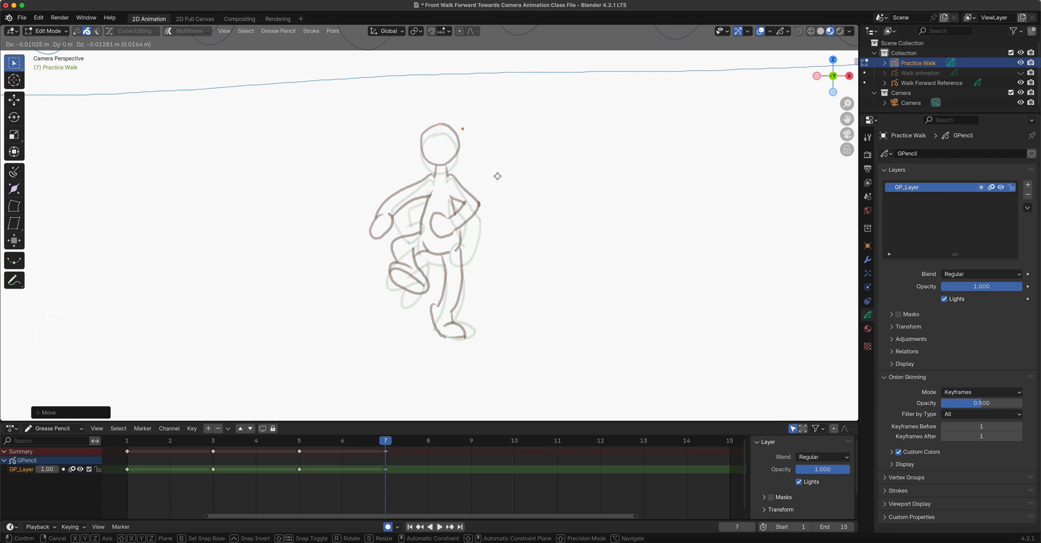
{"action": "left_click", "coordinate": [496, 175]}
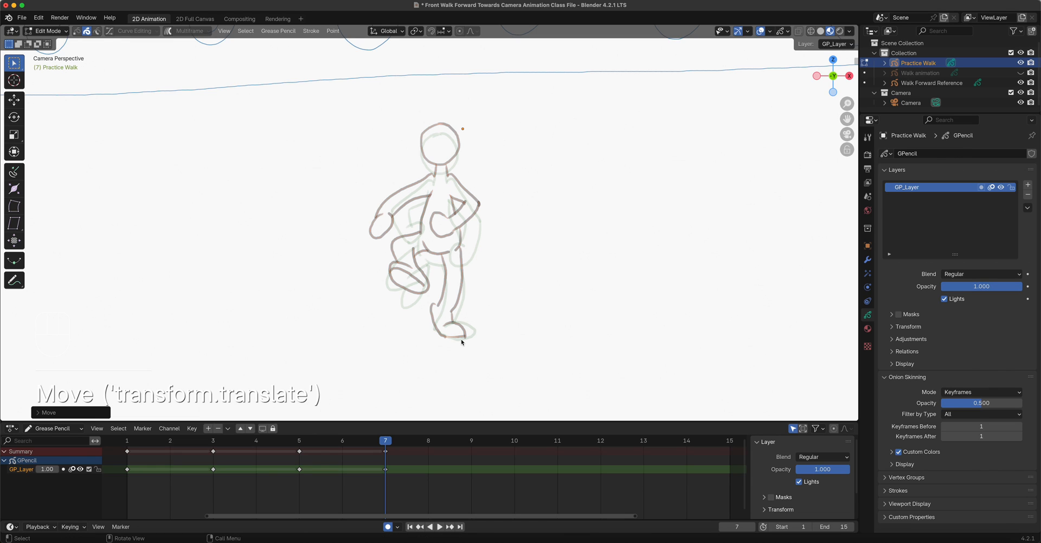
In Object Mode, play back the walk with Walk Forward Reference temporarily hidden, and restore the reference's visibility
{"action": "scroll", "coordinate": [519, 261], "scroll_direction": "down", "scroll_amount": 5}
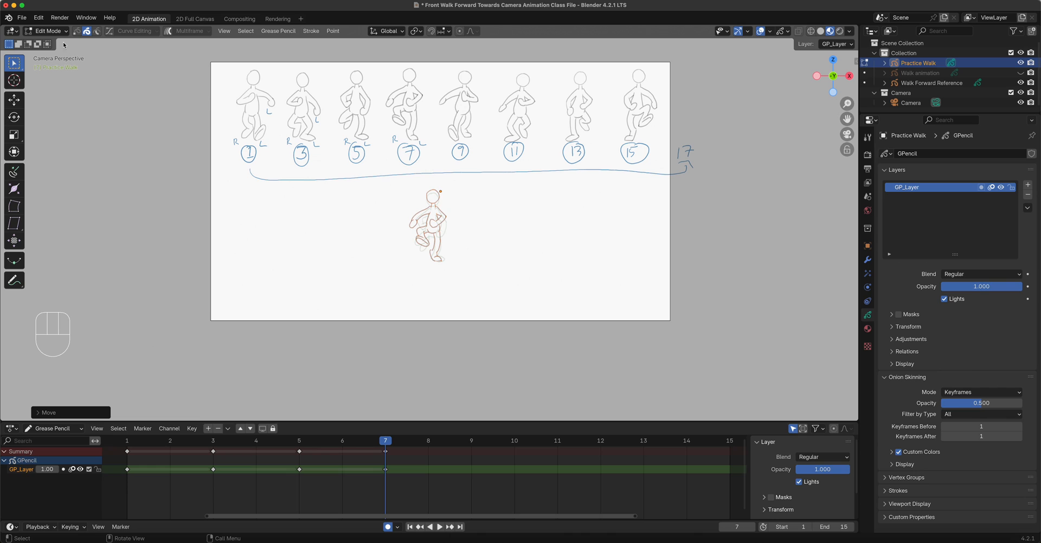
{"action": "left_click", "coordinate": [47, 31]}
{"action": "left_click", "coordinate": [48, 40]}
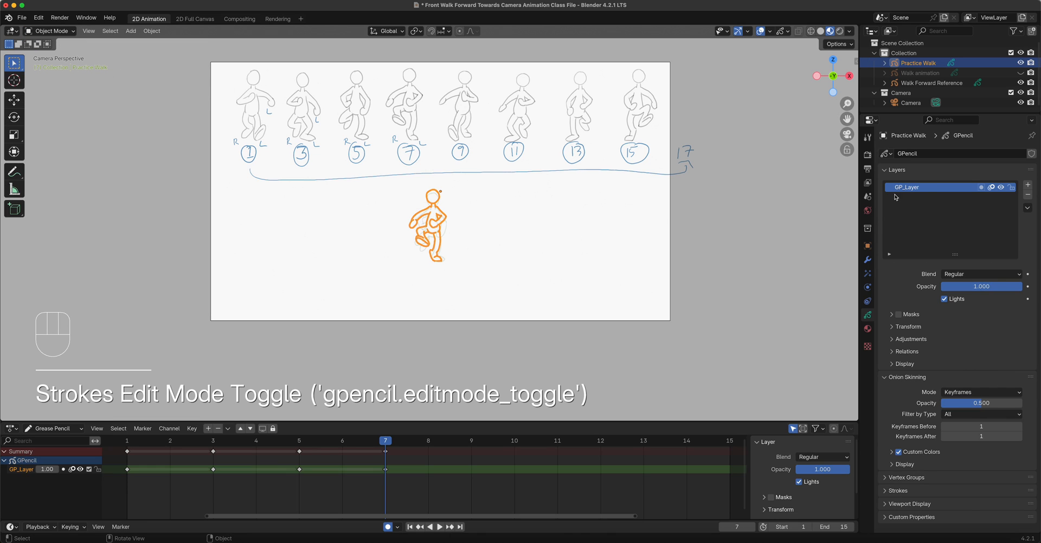
{"action": "left_click", "coordinate": [1020, 83]}
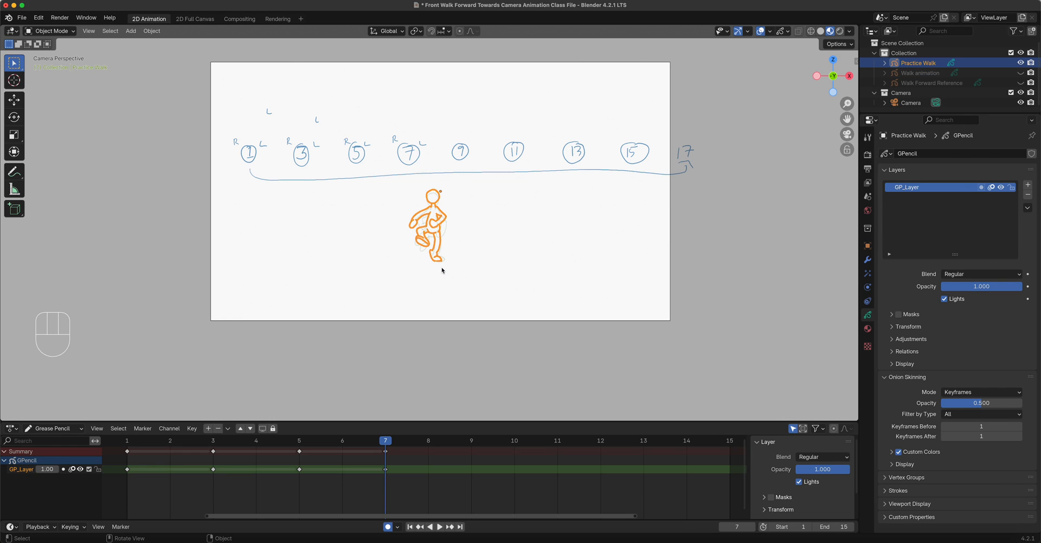
{"action": "key", "text": "space"}
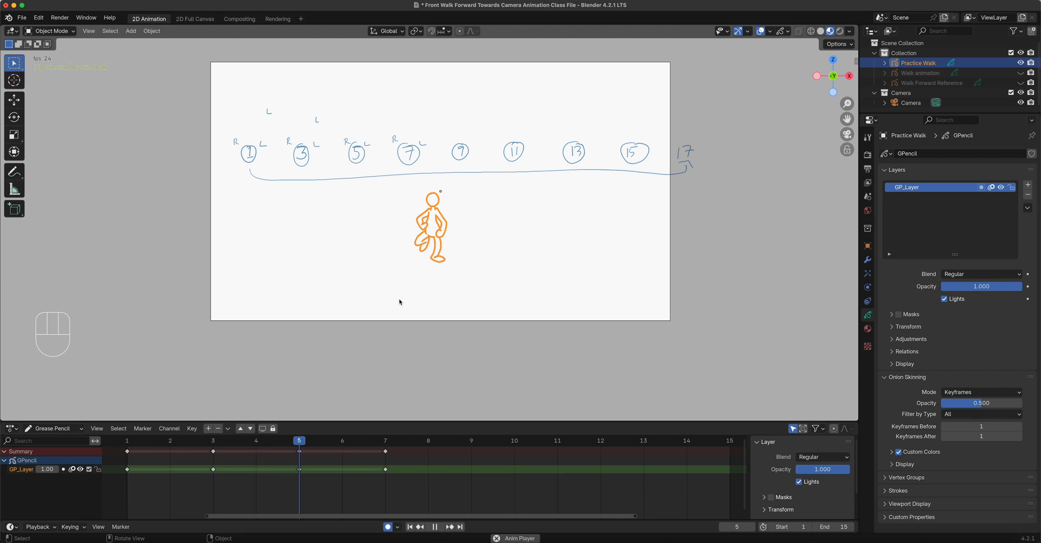
{"action": "key", "text": "space"}
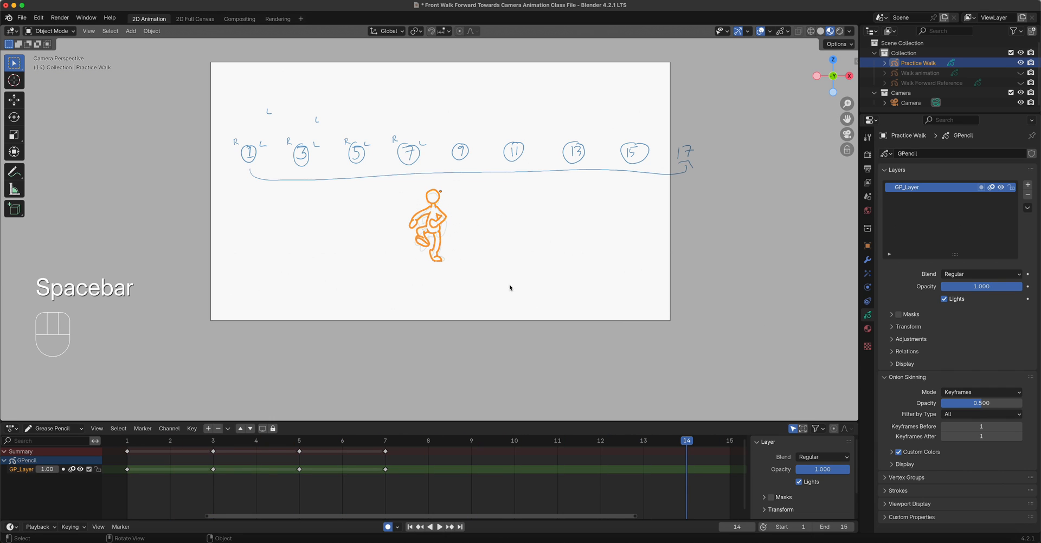
{"action": "left_click", "coordinate": [1020, 83]}
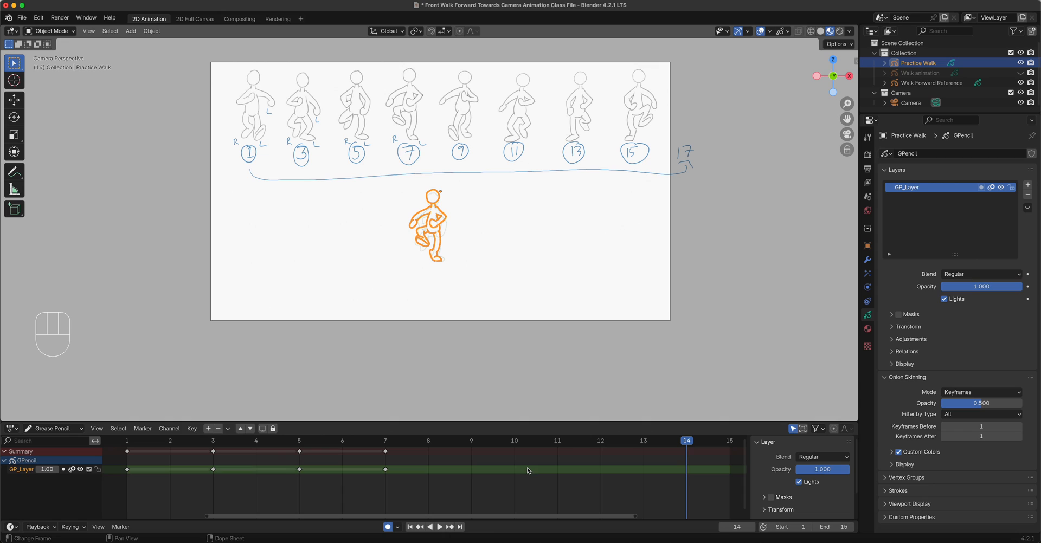
Draw annotation curves linking reference pose 1 to 9, 3 to 11, 5 to 13, and 7 to 15
{"action": "left_click", "coordinate": [471, 445]}
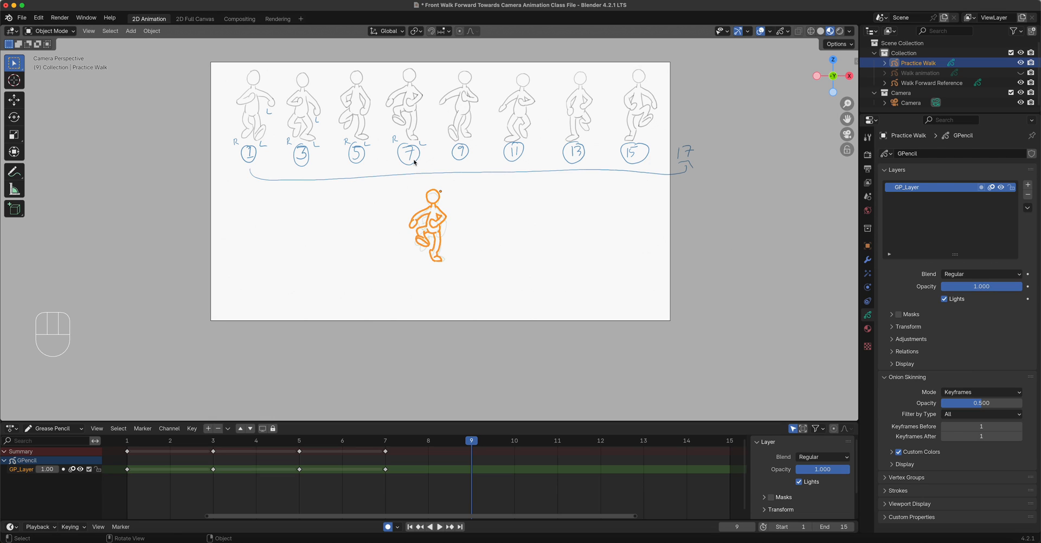
{"action": "left_click", "coordinate": [127, 442]}
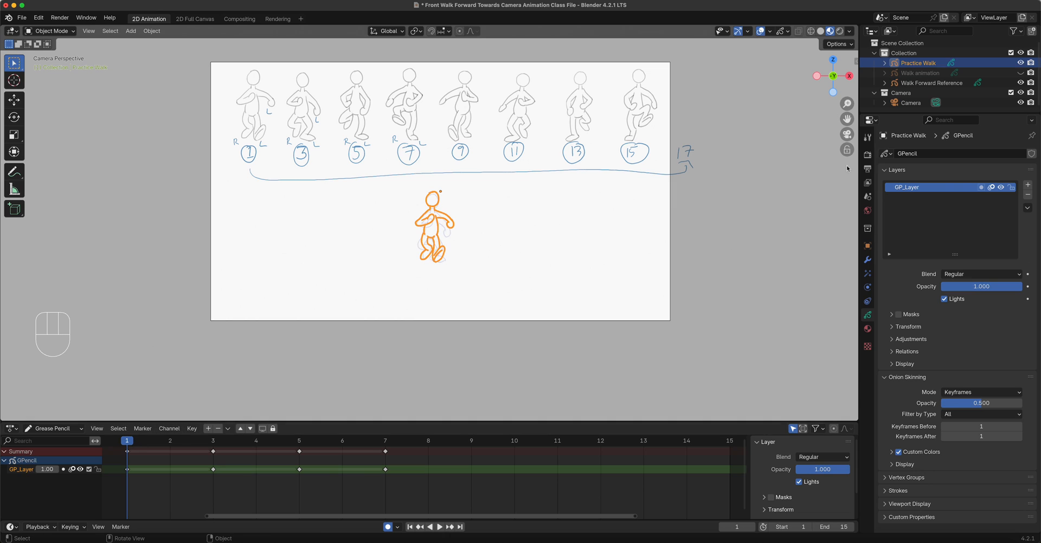
{"action": "left_click", "coordinate": [922, 85]}
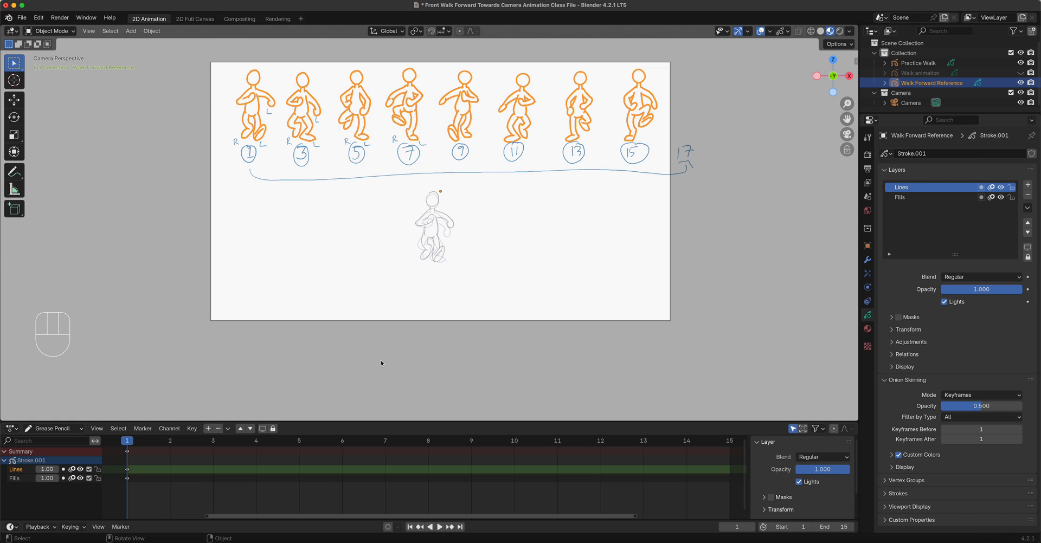
{"action": "left_click", "coordinate": [18, 174]}
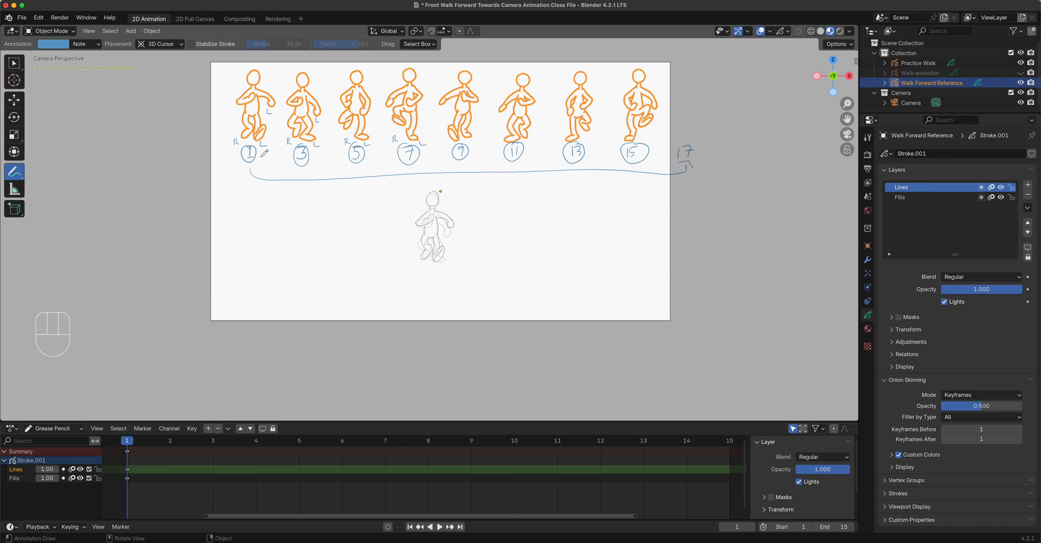
{"action": "mouse_move", "coordinate": [260, 153]}
{"action": "left_mouse_down"}
{"action": "mouse_move", "coordinate": [320, 180]}
{"action": "mouse_move", "coordinate": [404, 180]}
{"action": "mouse_move", "coordinate": [454, 167]}
{"action": "left_mouse_up"}
{"action": "mouse_move", "coordinate": [313, 155]}
{"action": "left_mouse_down"}
{"action": "mouse_move", "coordinate": [379, 183]}
{"action": "mouse_move", "coordinate": [511, 165]}
{"action": "left_mouse_up"}
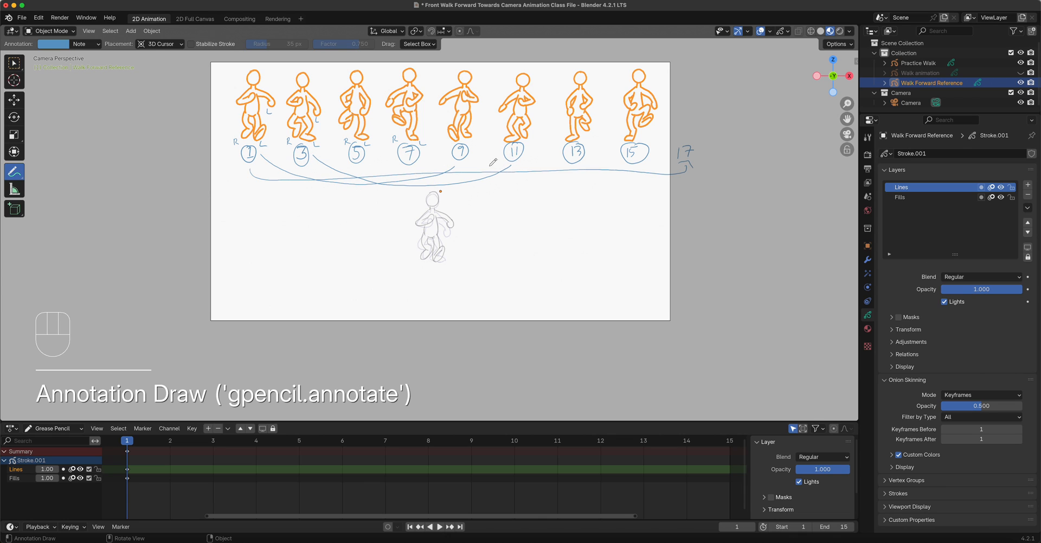
{"action": "mouse_move", "coordinate": [370, 161]}
{"action": "left_mouse_down"}
{"action": "mouse_move", "coordinate": [495, 191]}
{"action": "mouse_move", "coordinate": [573, 169]}
{"action": "left_mouse_up"}
{"action": "mouse_move", "coordinate": [421, 161]}
{"action": "left_mouse_down"}
{"action": "mouse_move", "coordinate": [584, 187]}
{"action": "mouse_move", "coordinate": [631, 168]}
{"action": "left_mouse_up"}
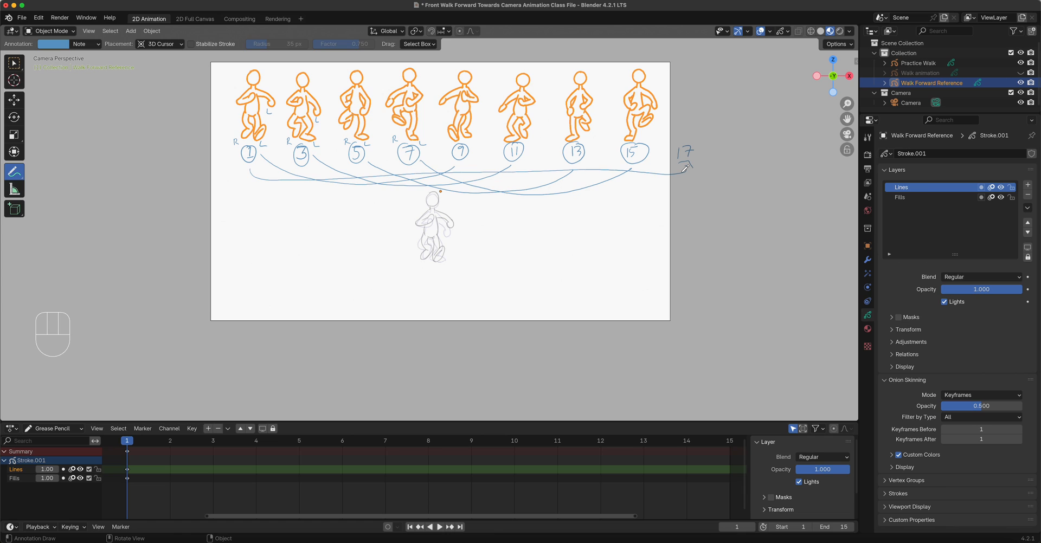
Make the Practice Walk object active and switch it to Edit Mode
{"action": "left_click", "coordinate": [933, 64]}
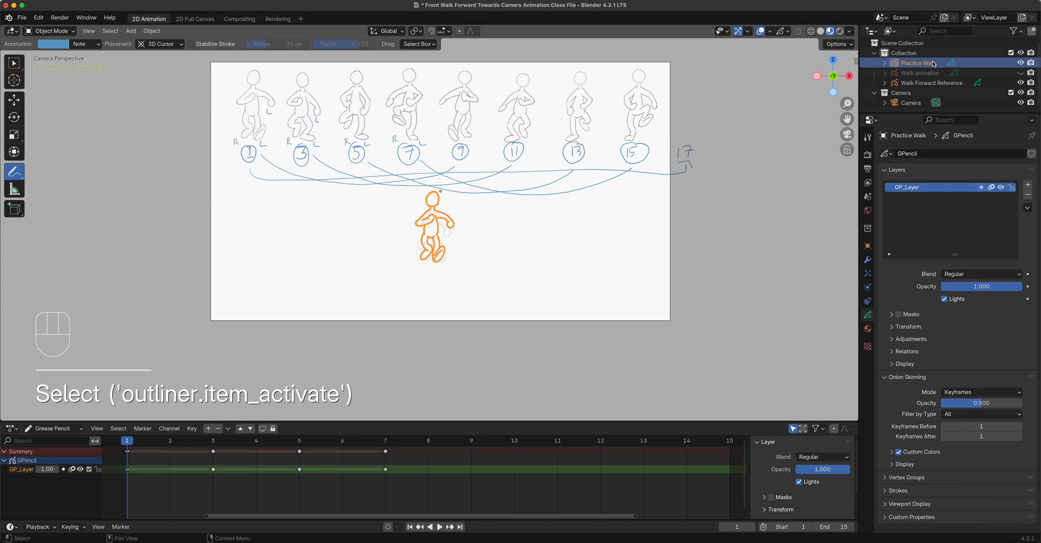
{"action": "left_click", "coordinate": [51, 31]}
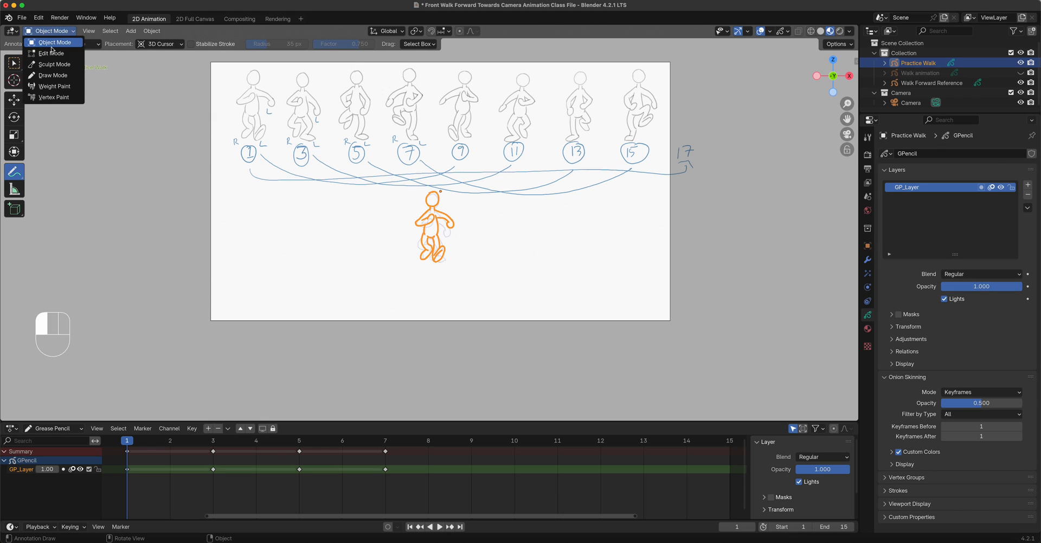
{"action": "left_click", "coordinate": [51, 53]}
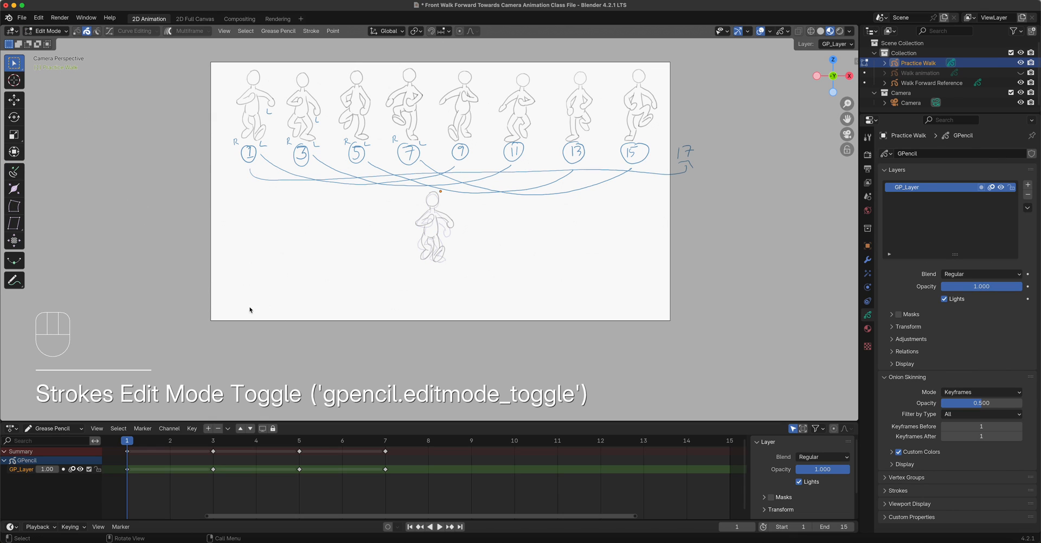
Try duplicating only the frame 1 keyframe onto frame 9, and undo the duplication
{"action": "left_click", "coordinate": [127, 441]}
{"action": "left_click", "coordinate": [140, 486]}
{"action": "left_click_drag", "start_coordinate": [141, 486], "coordinate": [113, 446]}
{"action": "left_click_drag", "start_coordinate": [150, 485], "coordinate": [124, 448]}
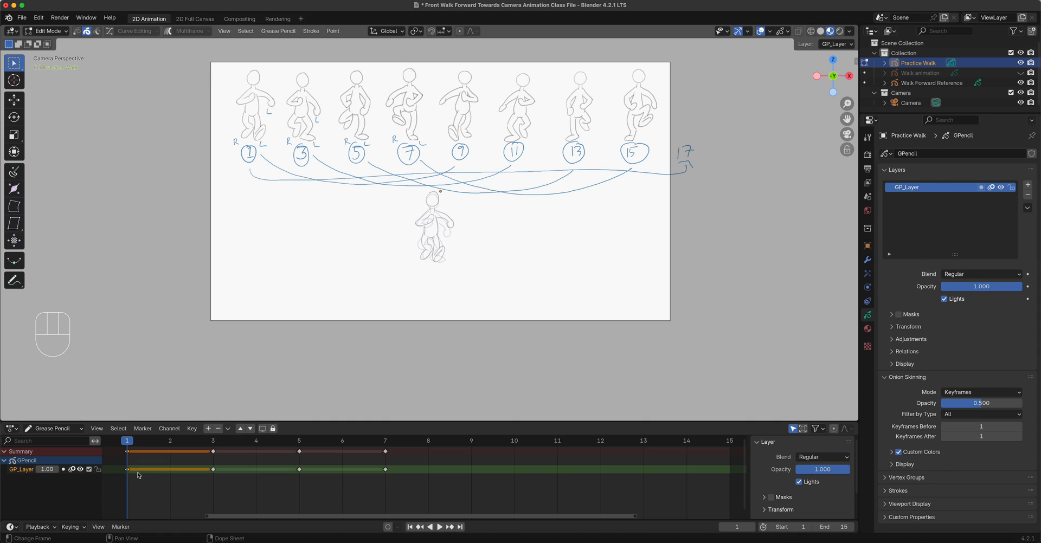
{"action": "key", "text": "shift+d"}
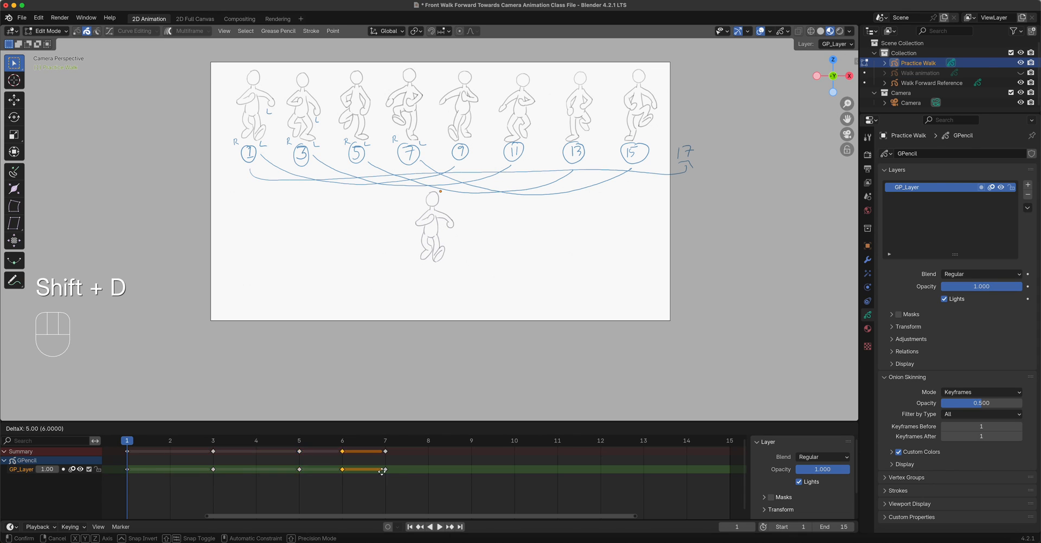
{"action": "left_click", "coordinate": [468, 468]}
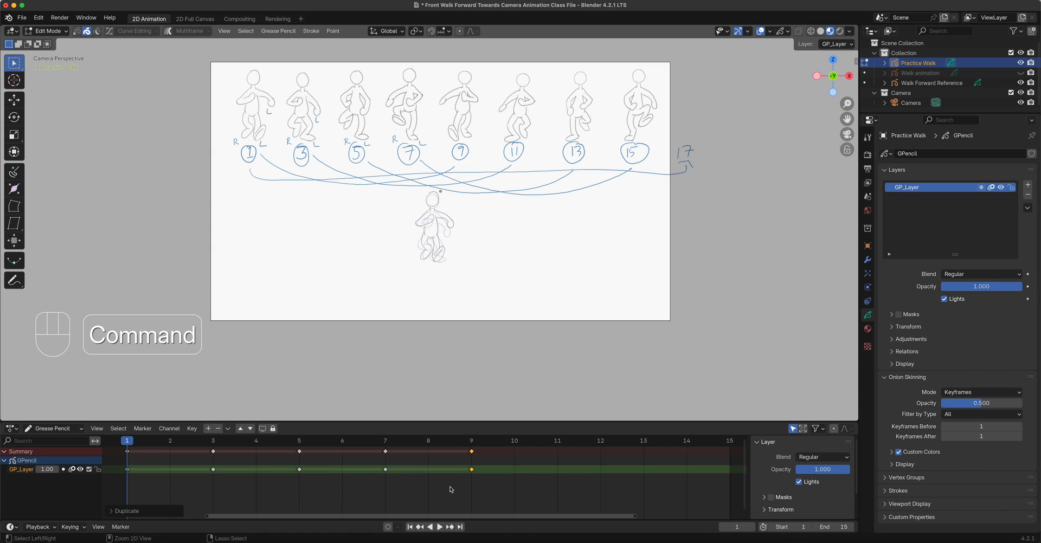
{"action": "key", "text": "super+z"}
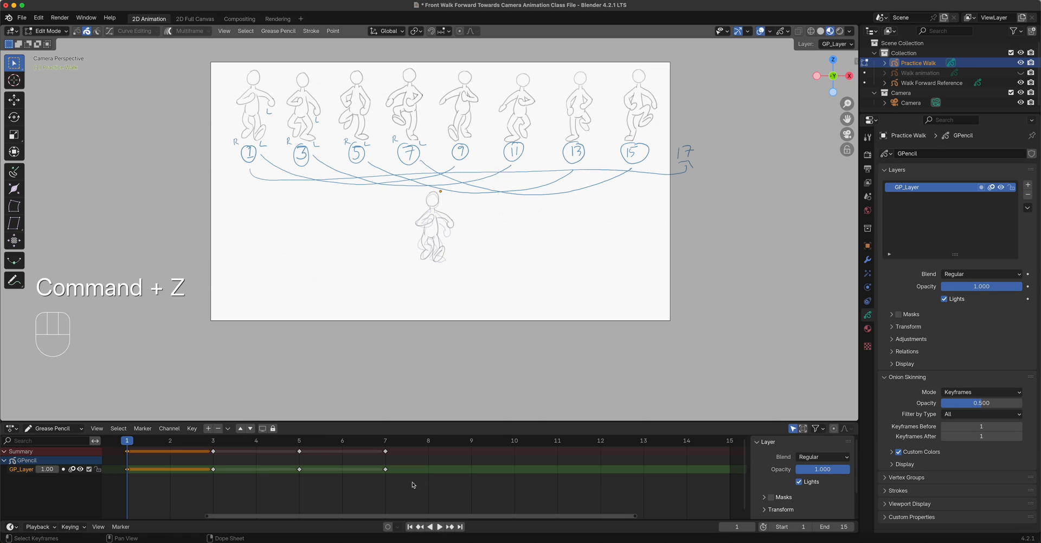
Duplicate the keyframes on frames 1, 3, 5 and 7 together onto frames 9, 11, 13 and 15, and play back the animation
{"action": "left_click_drag", "start_coordinate": [414, 494], "coordinate": [111, 450]}
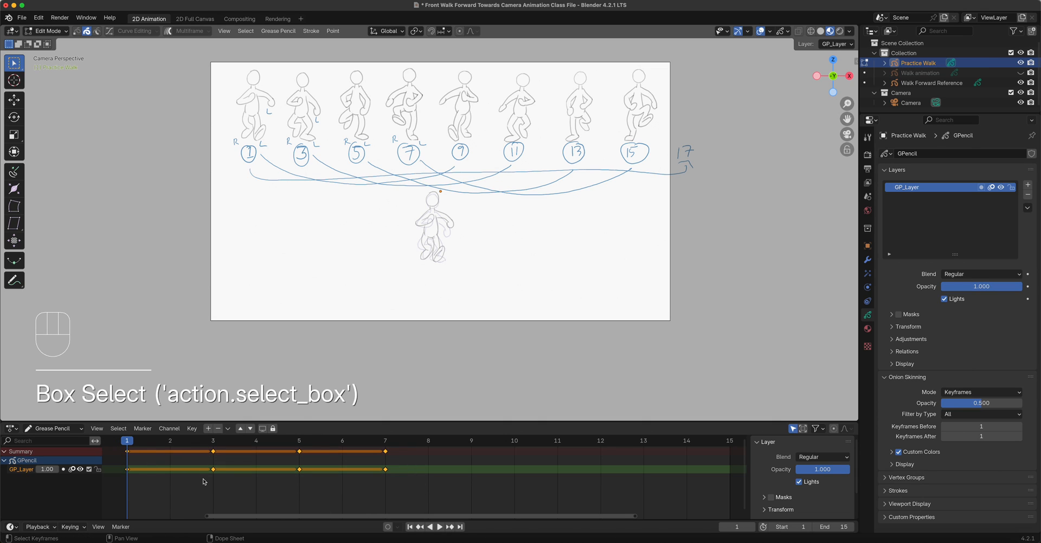
{"action": "key", "text": "shift+d"}
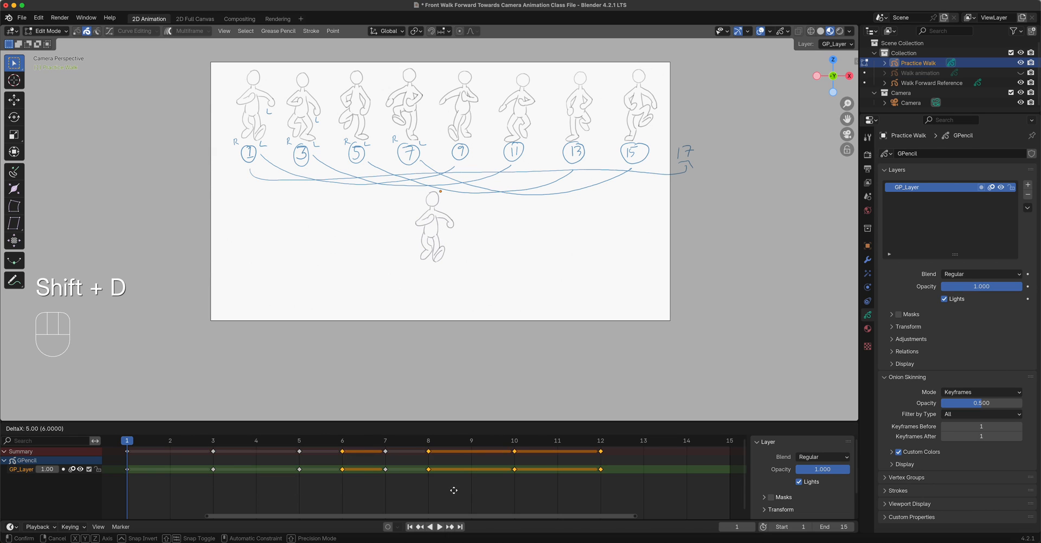
{"action": "left_click", "coordinate": [540, 489]}
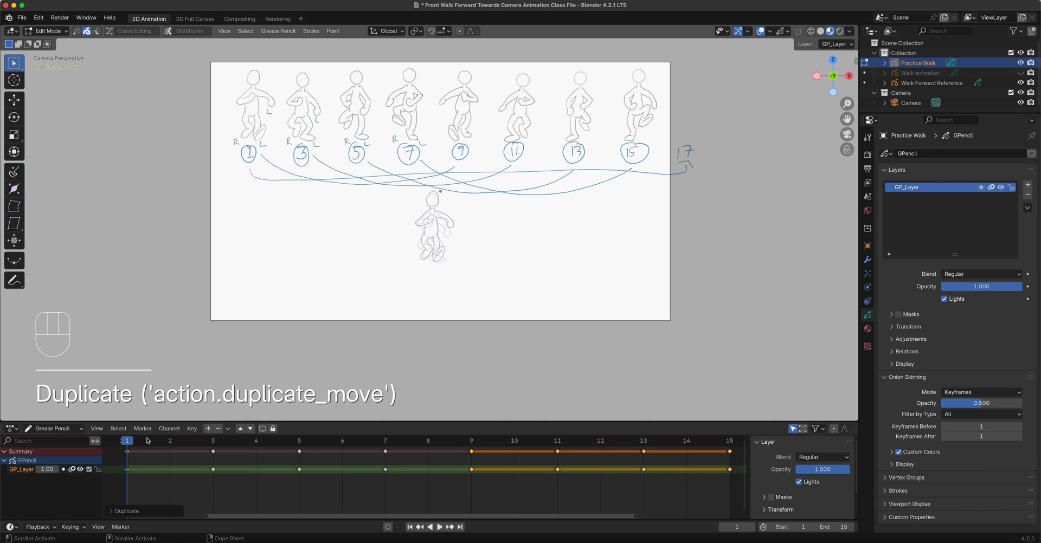
{"action": "key", "text": "space"}
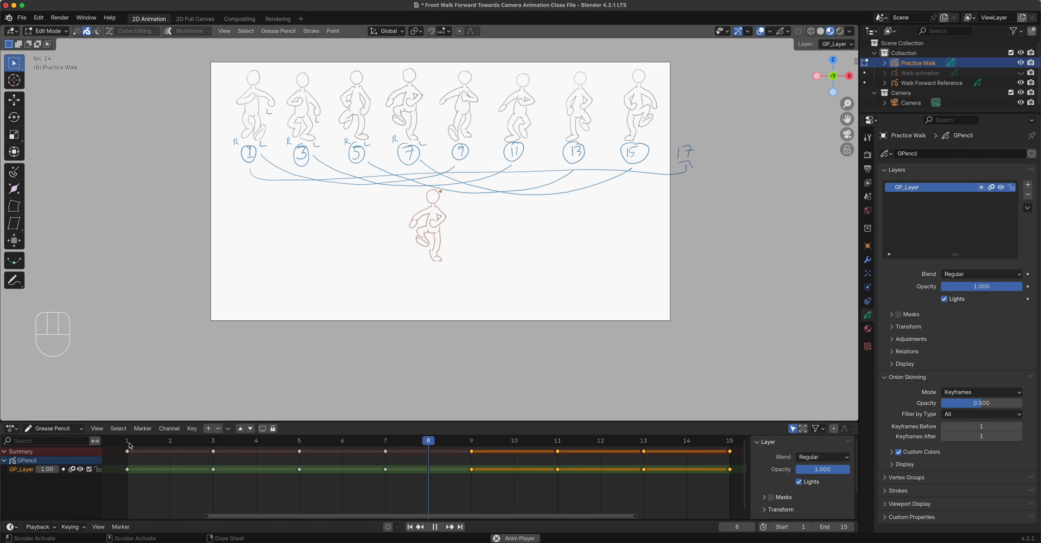
{"action": "key", "text": "space"}
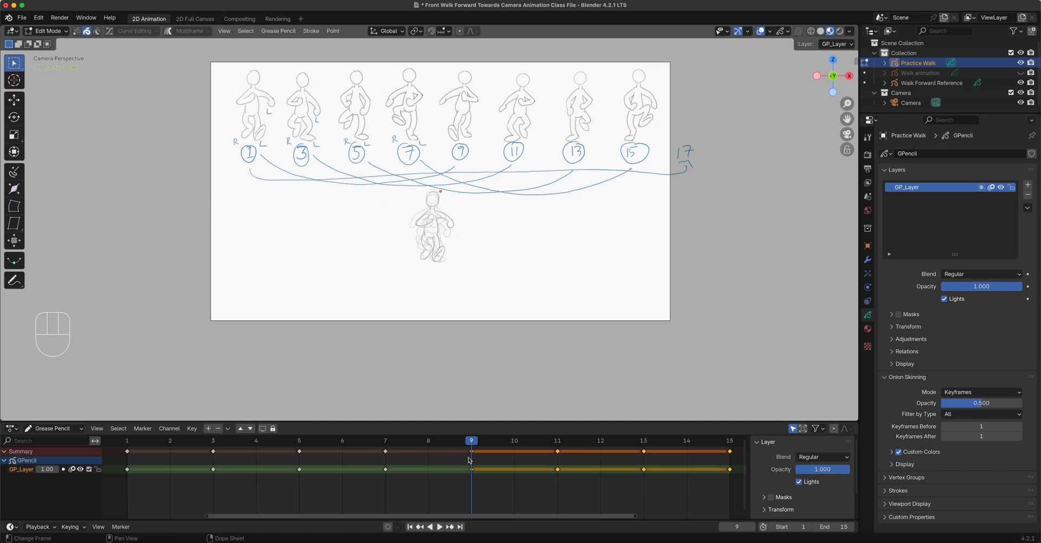
Try to mirror the frame 9 pose across global X by selecting its keyframe in the timeline, and undo the mirror
{"action": "left_click", "coordinate": [484, 489]}
{"action": "left_click_drag", "start_coordinate": [491, 489], "coordinate": [460, 448]}
{"action": "scroll", "coordinate": [449, 259], "scroll_direction": "up", "scroll_amount": 5}
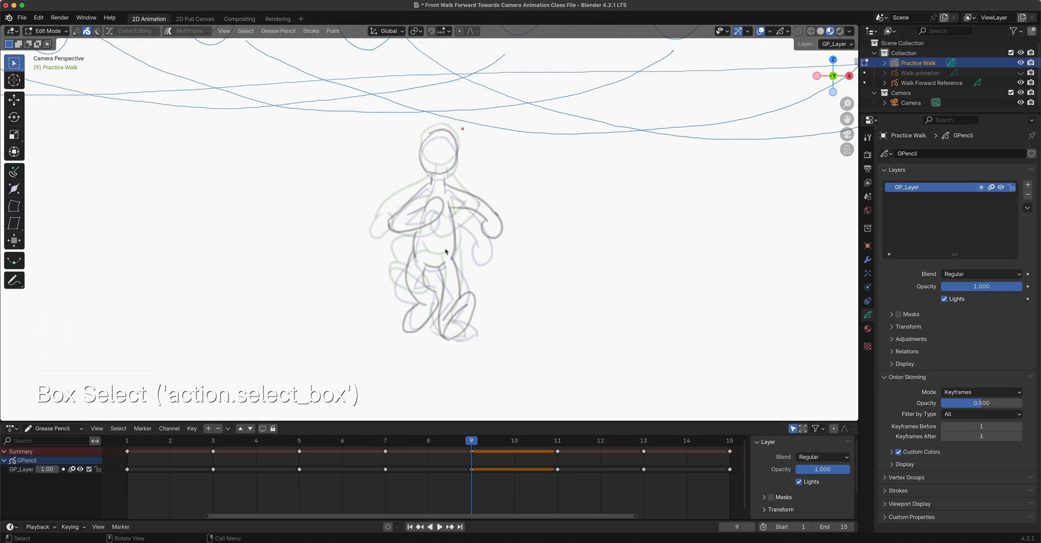
{"action": "middle_click_drag", "start_coordinate": [503, 269], "coordinate": [481, 321], "text": "shift"}
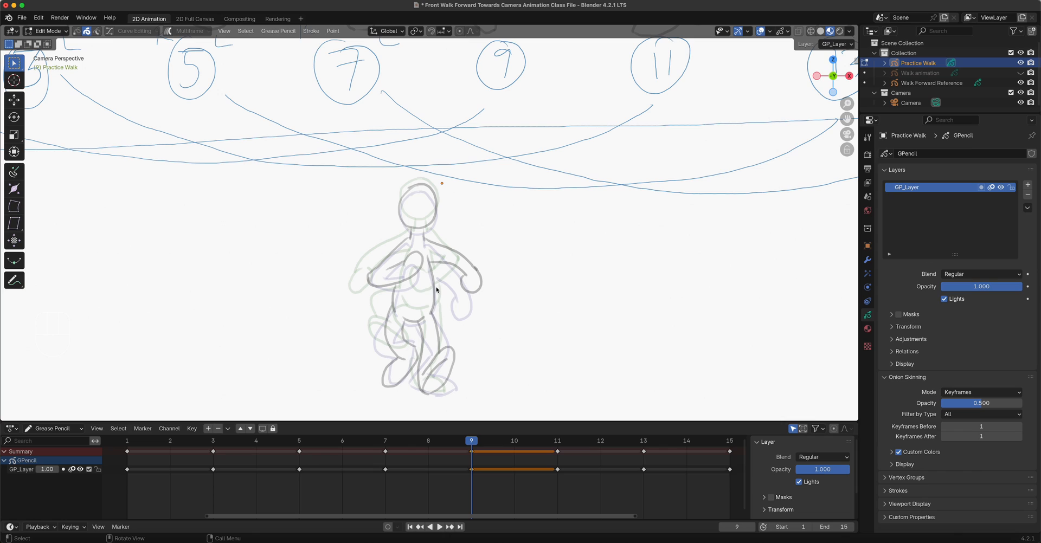
{"action": "key", "text": "a"}
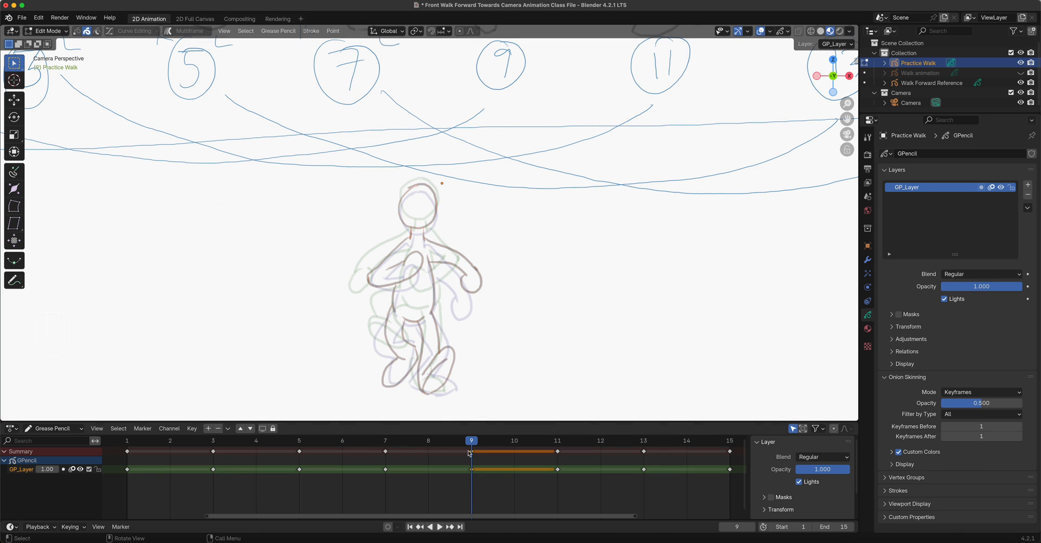
{"action": "left_click", "coordinate": [483, 476]}
{"action": "left_click", "coordinate": [478, 374]}
{"action": "left_click_drag", "start_coordinate": [494, 486], "coordinate": [463, 455]}
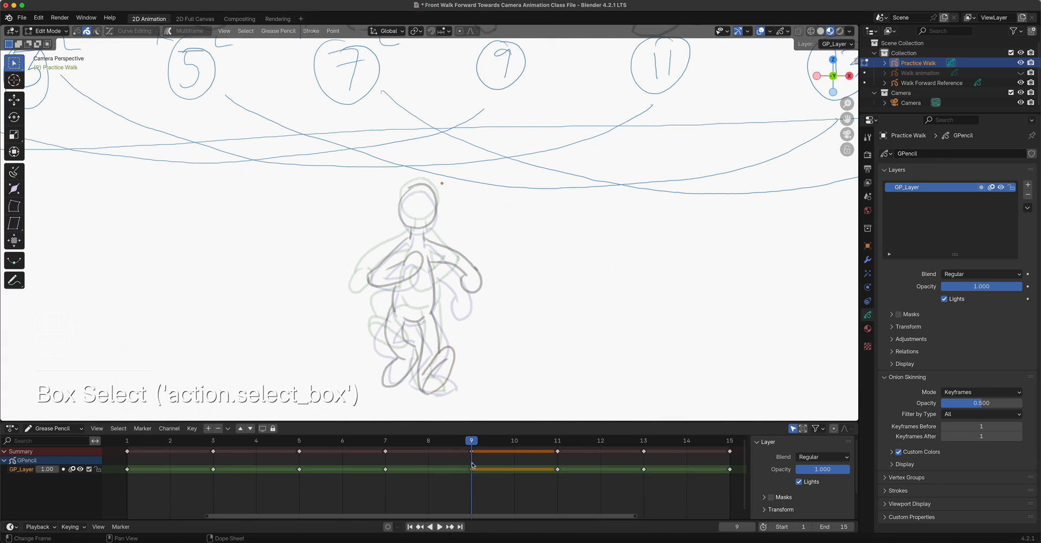
{"action": "left_click", "coordinate": [274, 31]}
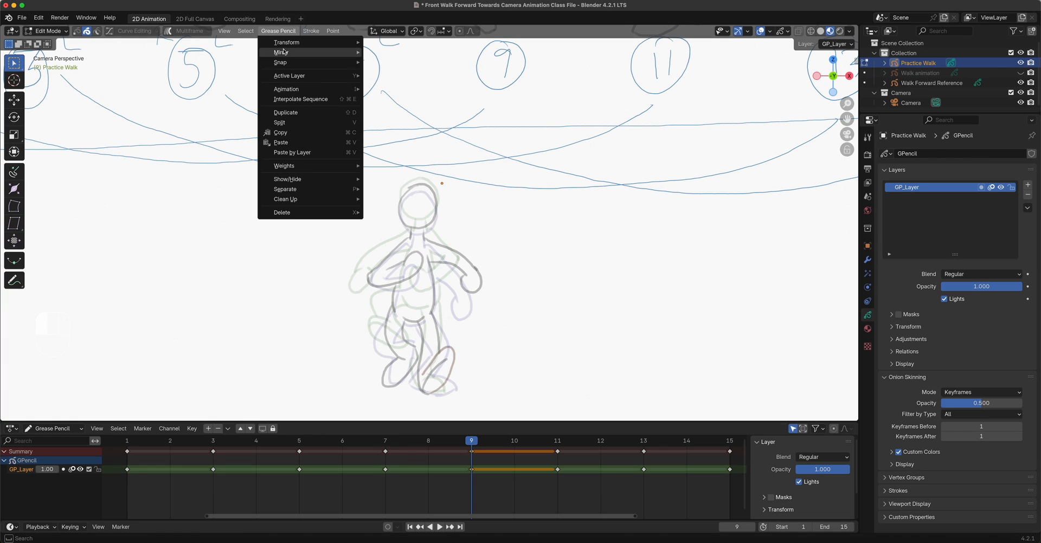
{"action": "mouse_move", "coordinate": [299, 55]}
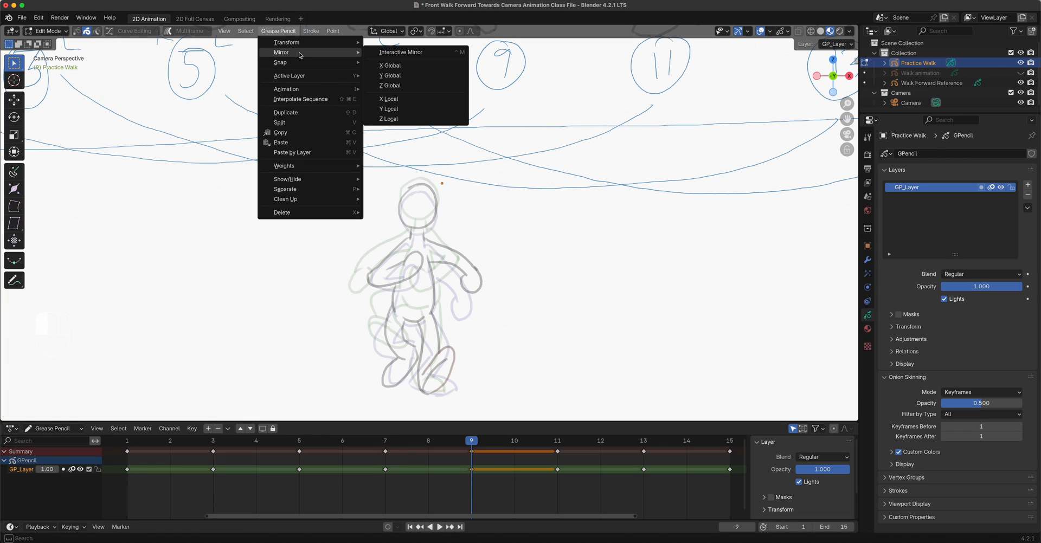
{"action": "left_click", "coordinate": [410, 69]}
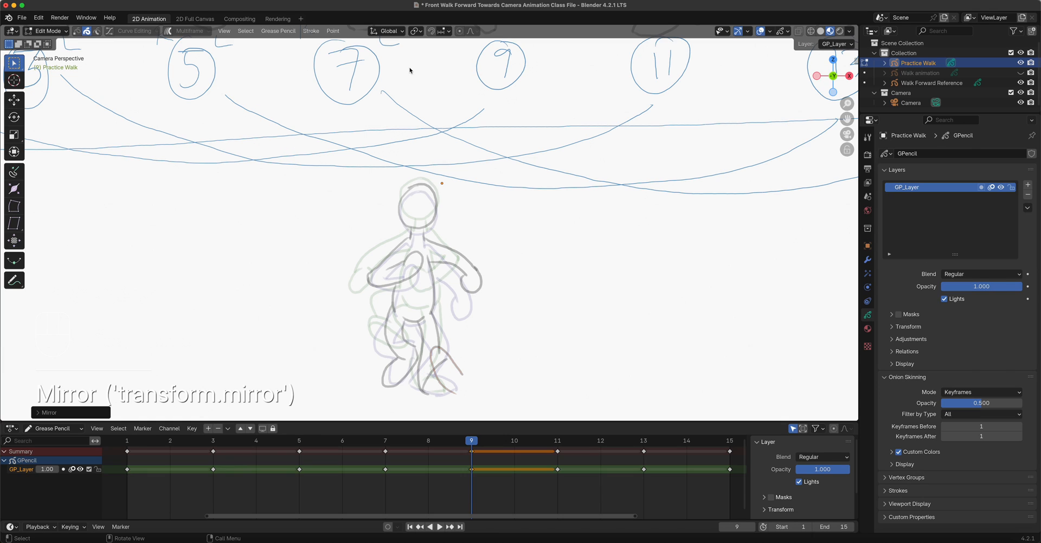
{"action": "key", "text": "super+z"}
Select all strokes of the frame 9 pose and mirror them across global X
{"action": "key", "text": "a"}
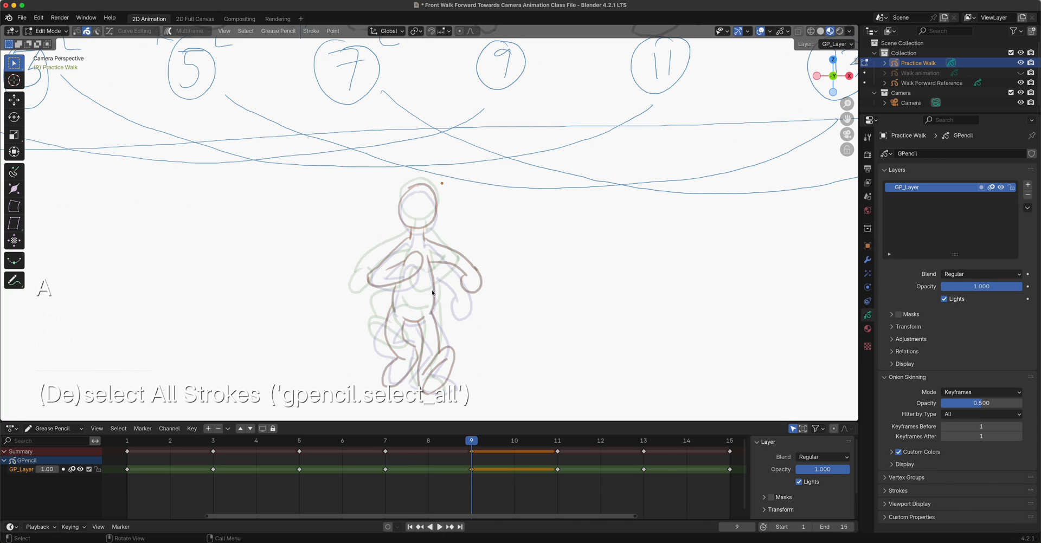
{"action": "left_click", "coordinate": [278, 31]}
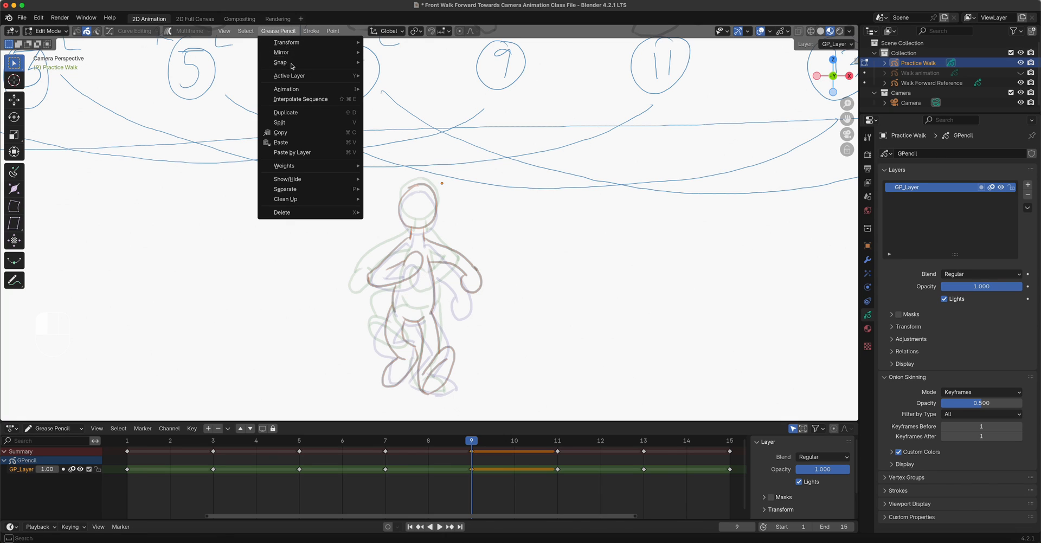
{"action": "mouse_move", "coordinate": [292, 56]}
{"action": "left_click", "coordinate": [399, 66]}
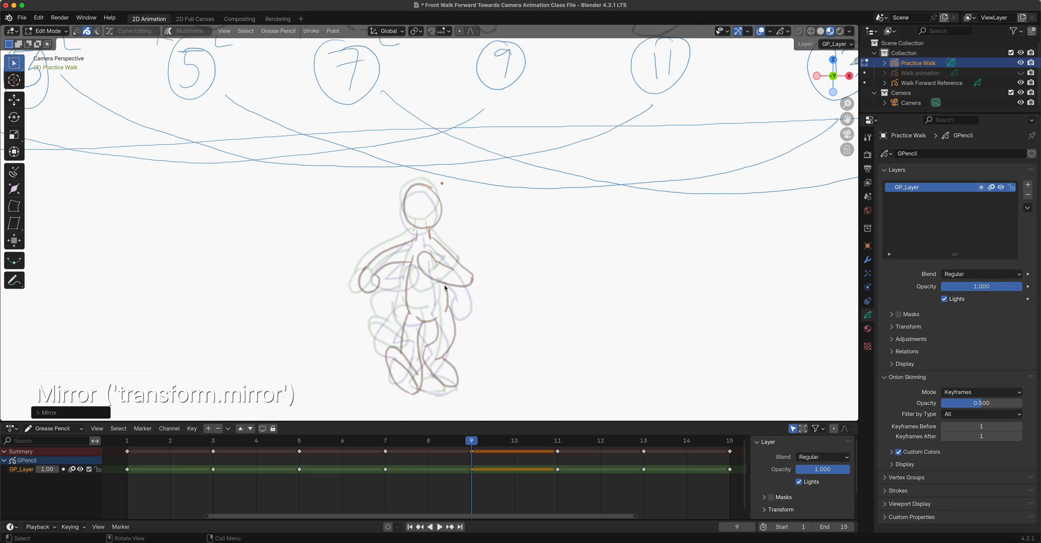
Try to repeat the last mirror by selecting the keyframes on frames 11 and 13 while the playhead stays on frame 9
{"action": "left_click_drag", "start_coordinate": [574, 490], "coordinate": [550, 446]}
{"action": "key", "text": "shift"}
{"action": "key", "text": "shift+r"}
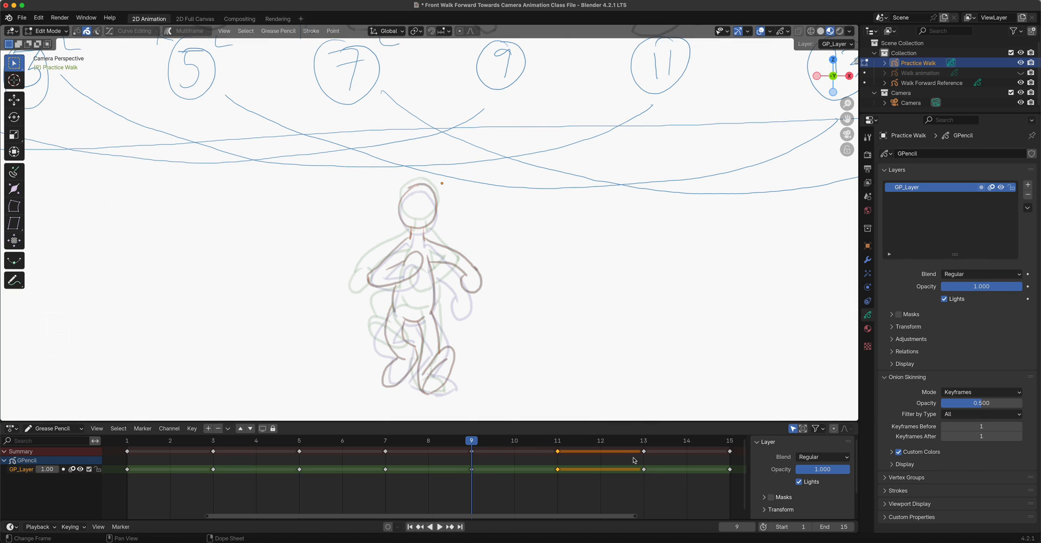
{"action": "left_click_drag", "start_coordinate": [661, 485], "coordinate": [635, 448]}
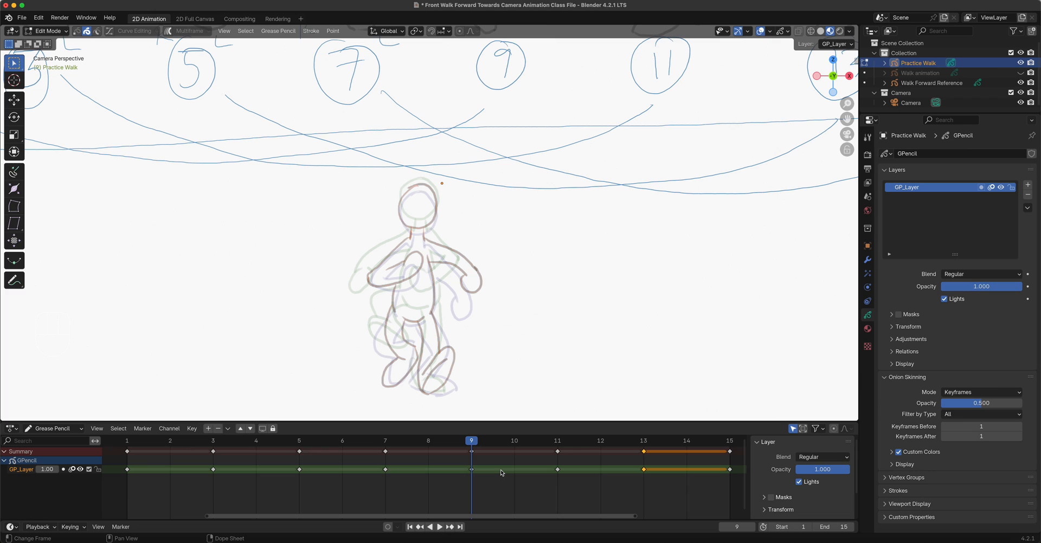
{"action": "mouse_move", "coordinate": [569, 484]}
{"action": "left_mouse_down"}
{"action": "mouse_move", "coordinate": [544, 438]}
{"action": "mouse_move", "coordinate": [642, 451]}
{"action": "left_mouse_up"}
Select all strokes of the frame 11 pose and mirror them across global X
{"action": "left_click", "coordinate": [558, 441]}
{"action": "left_click_drag", "start_coordinate": [654, 485], "coordinate": [620, 445]}
{"action": "left_click", "coordinate": [556, 440]}
{"action": "left_click_drag", "start_coordinate": [558, 441], "coordinate": [482, 443]}
{"action": "scroll", "coordinate": [549, 317], "scroll_direction": "down", "scroll_amount": 3}
{"action": "left_click", "coordinate": [558, 442]}
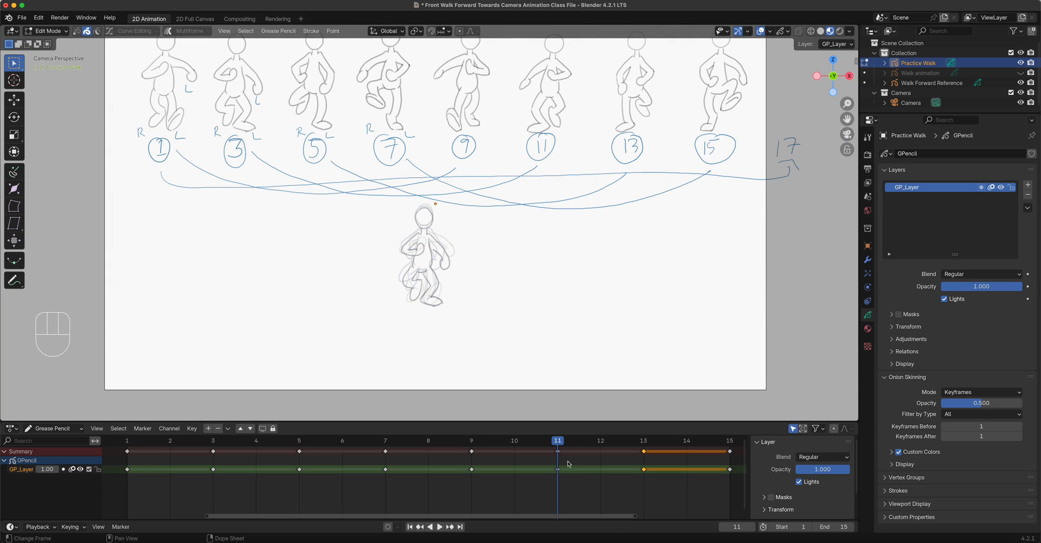
{"action": "scroll", "coordinate": [444, 305], "scroll_direction": "up", "scroll_amount": 2}
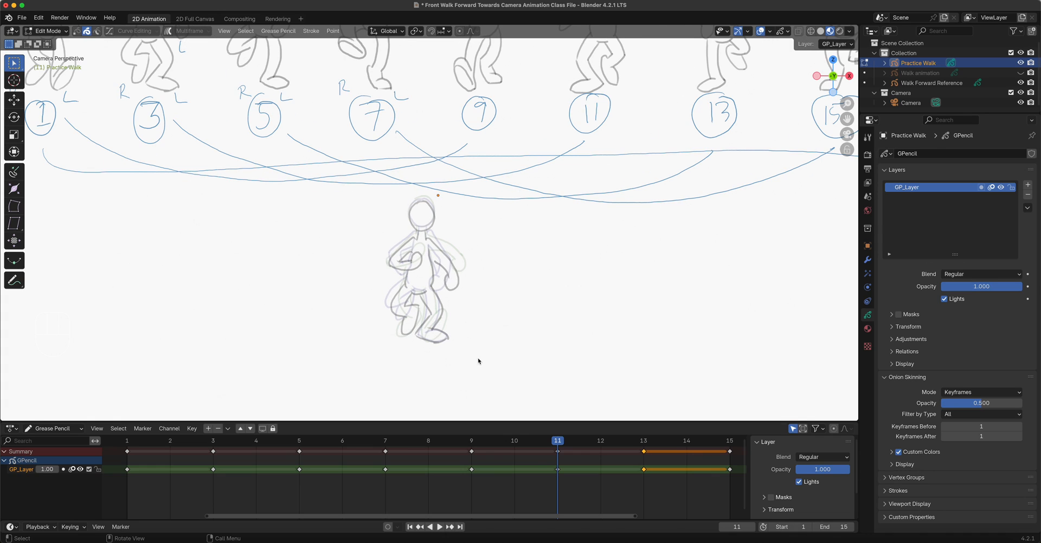
{"action": "left_click_drag", "start_coordinate": [568, 491], "coordinate": [548, 436]}
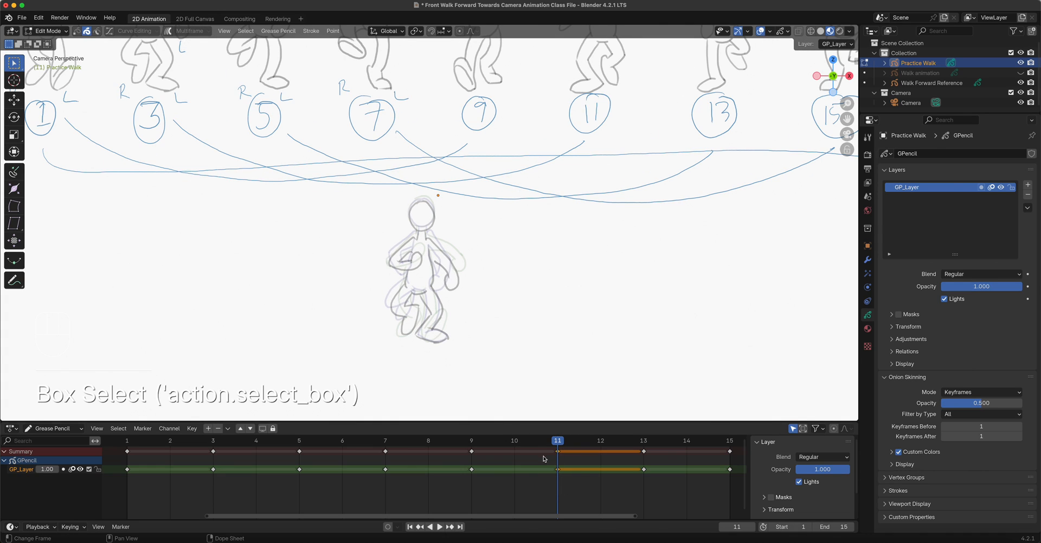
{"action": "key", "text": "a"}
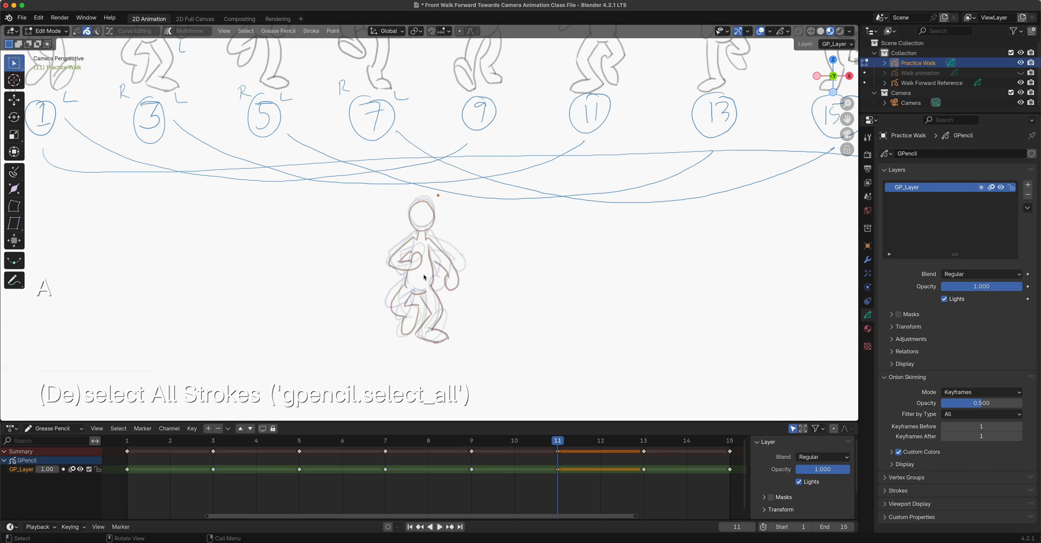
{"action": "left_click", "coordinate": [278, 31]}
{"action": "mouse_move", "coordinate": [276, 54]}
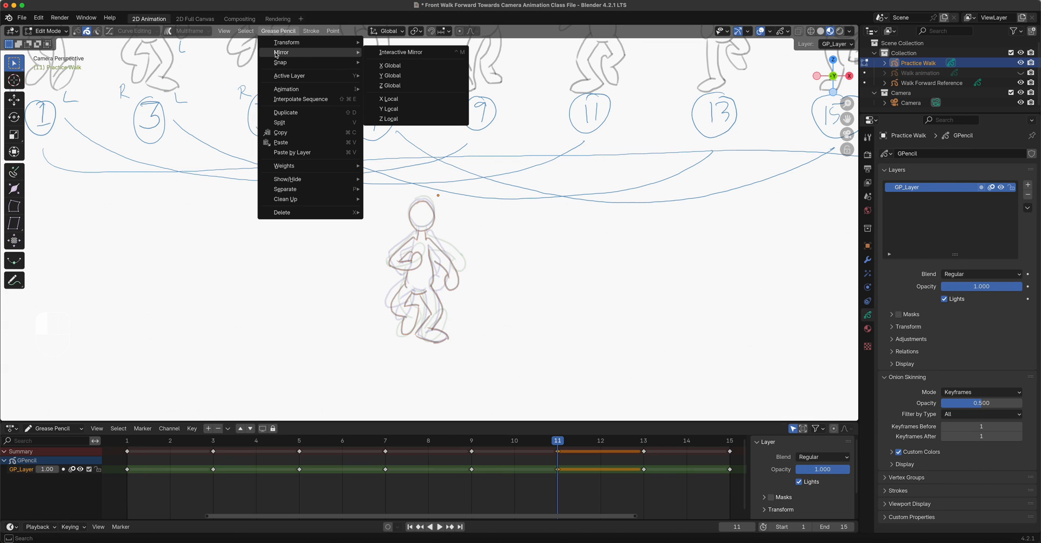
{"action": "left_click", "coordinate": [395, 65]}
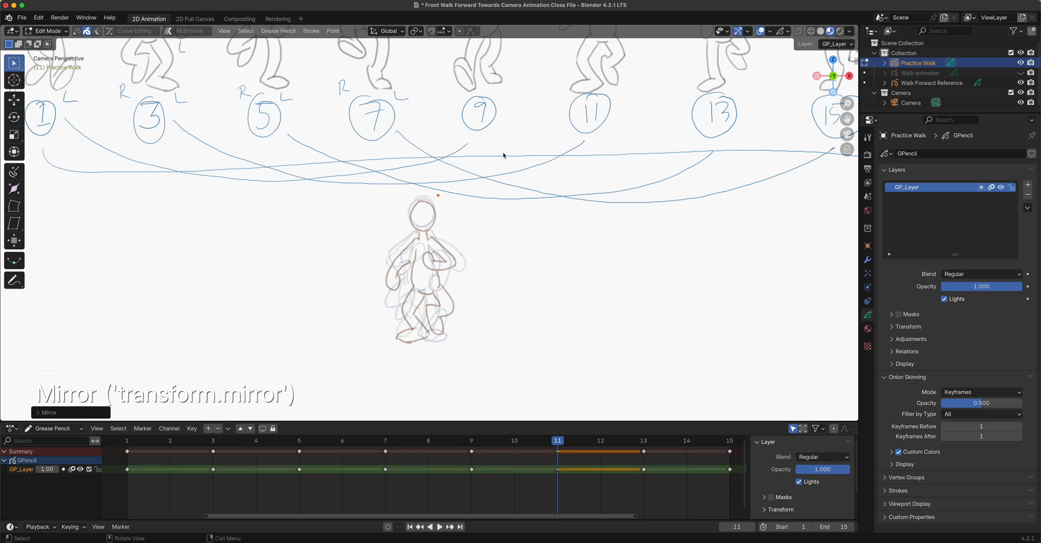
{"action": "scroll", "coordinate": [543, 225], "scroll_direction": "down", "scroll_amount": 3}
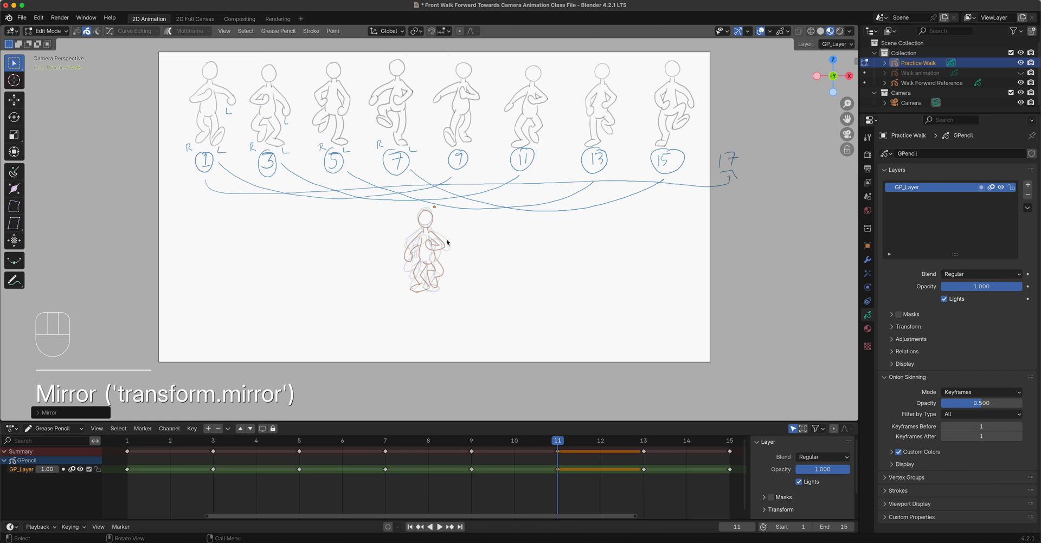
{"action": "scroll", "coordinate": [475, 259], "scroll_direction": "up", "scroll_amount": 4}
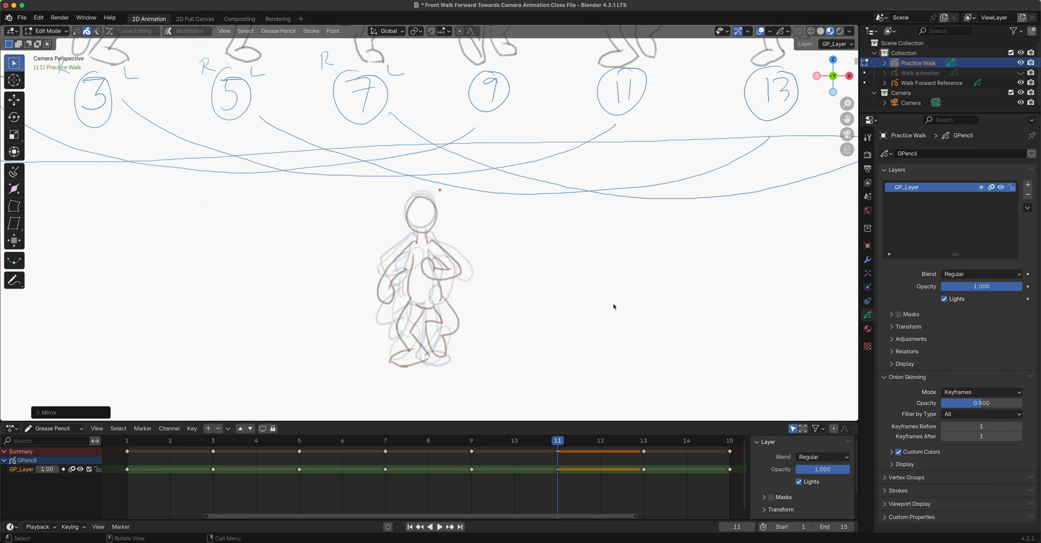
Select all strokes of the frame 13 pose and mirror them across global X
{"action": "left_click", "coordinate": [645, 445]}
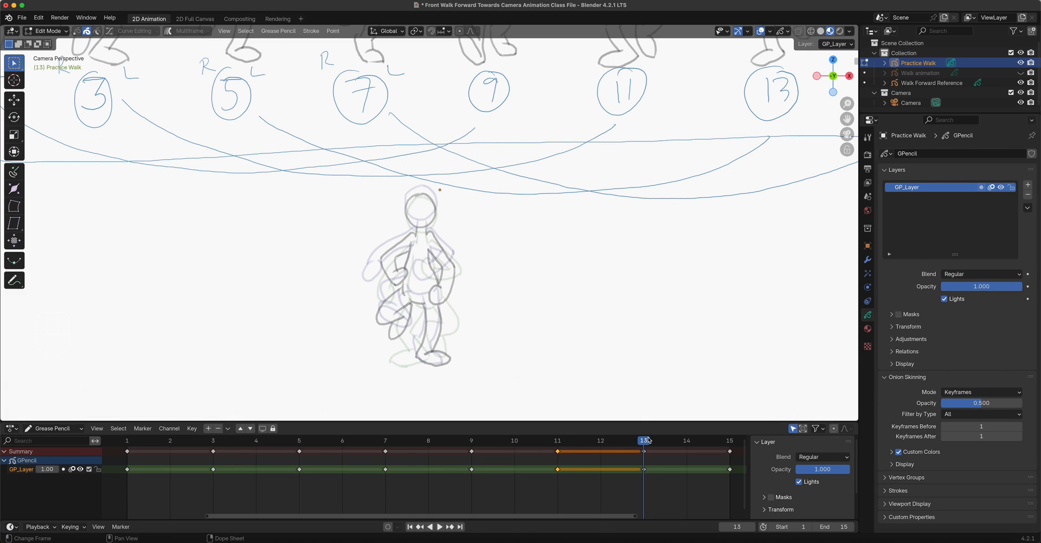
{"action": "left_click_drag", "start_coordinate": [655, 485], "coordinate": [633, 446]}
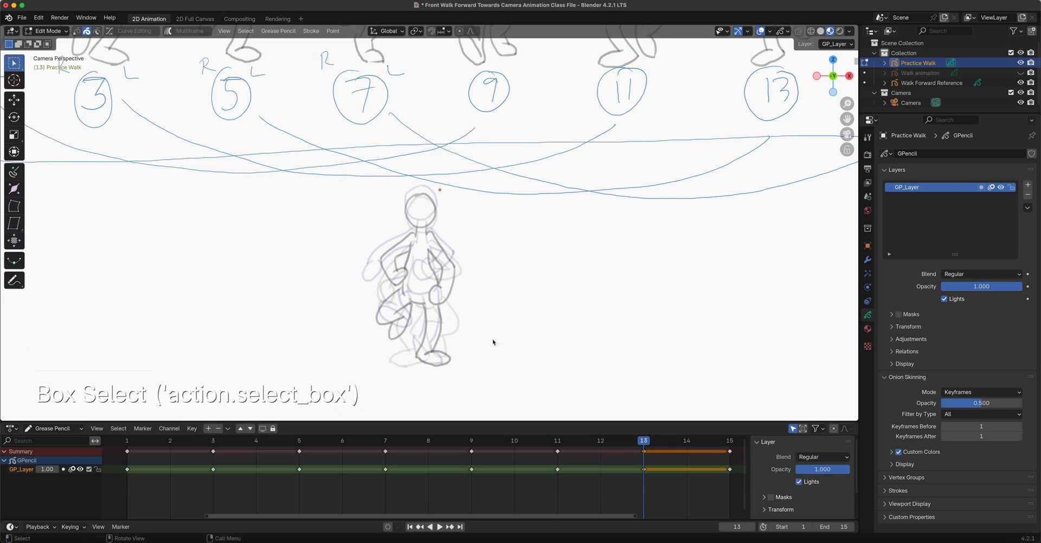
{"action": "key", "text": "a"}
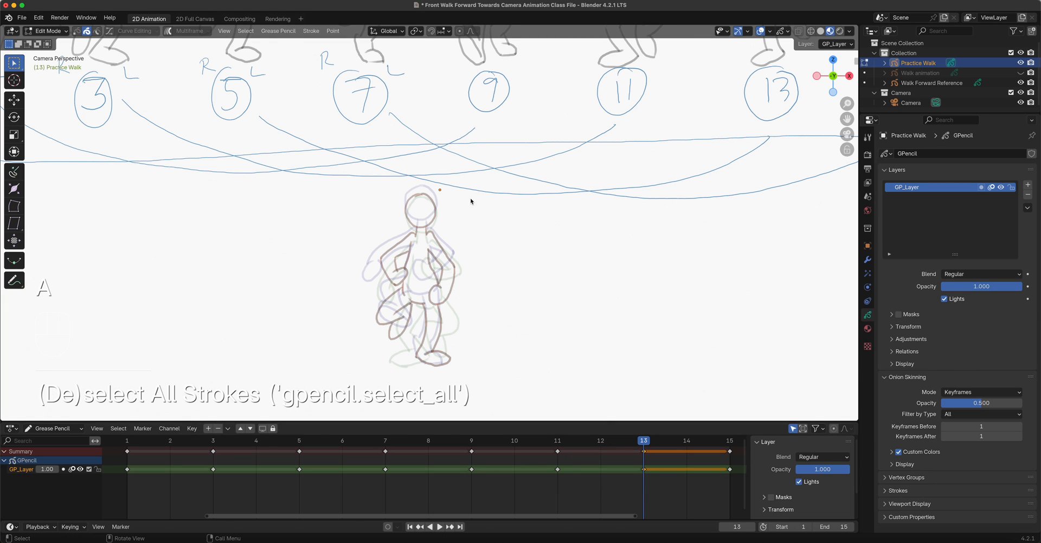
{"action": "left_click", "coordinate": [278, 31]}
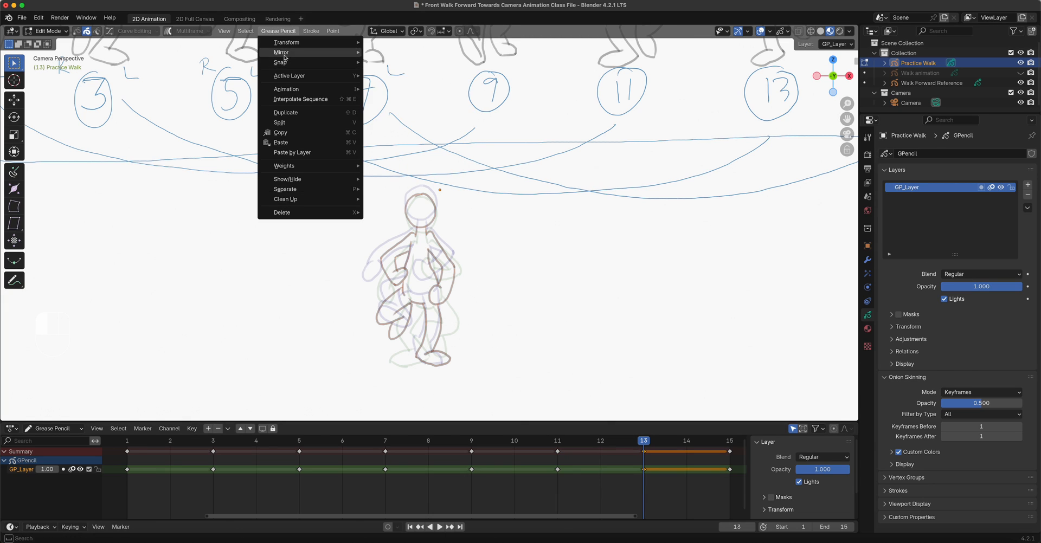
{"action": "mouse_move", "coordinate": [358, 54]}
{"action": "left_click", "coordinate": [390, 67]}
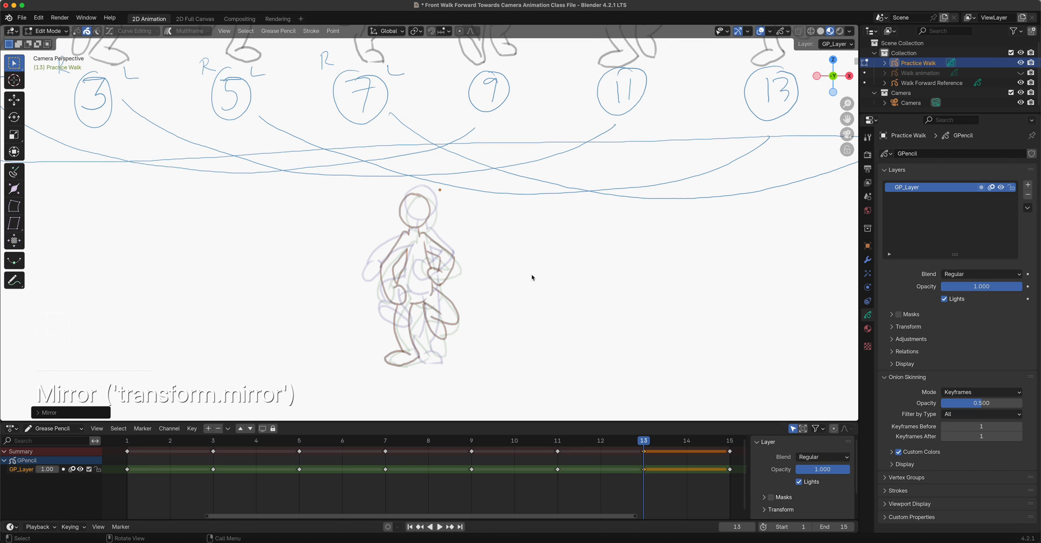
{"action": "scroll", "coordinate": [534, 276], "scroll_direction": "down", "scroll_amount": 2}
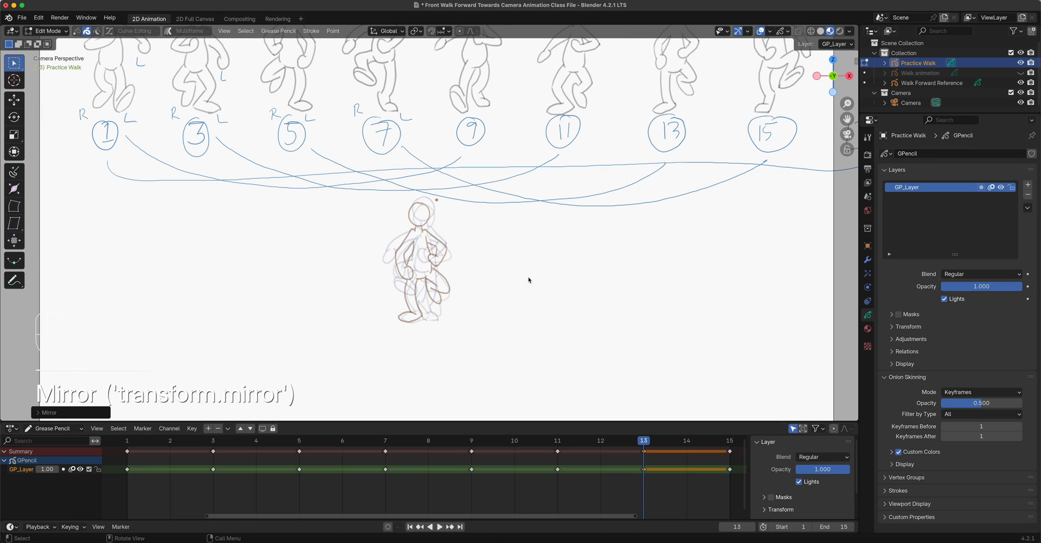
Select all strokes of the frame 15 pose and mirror them across global X
{"action": "left_click", "coordinate": [730, 443]}
{"action": "left_click_drag", "start_coordinate": [736, 485], "coordinate": [718, 442]}
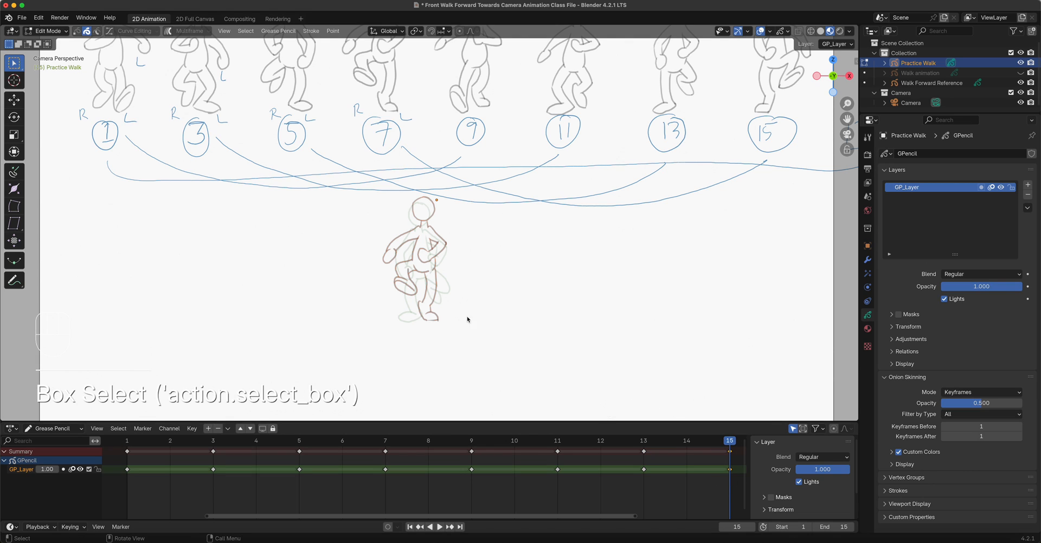
{"action": "scroll", "coordinate": [490, 302], "scroll_direction": "down", "scroll_amount": 1}
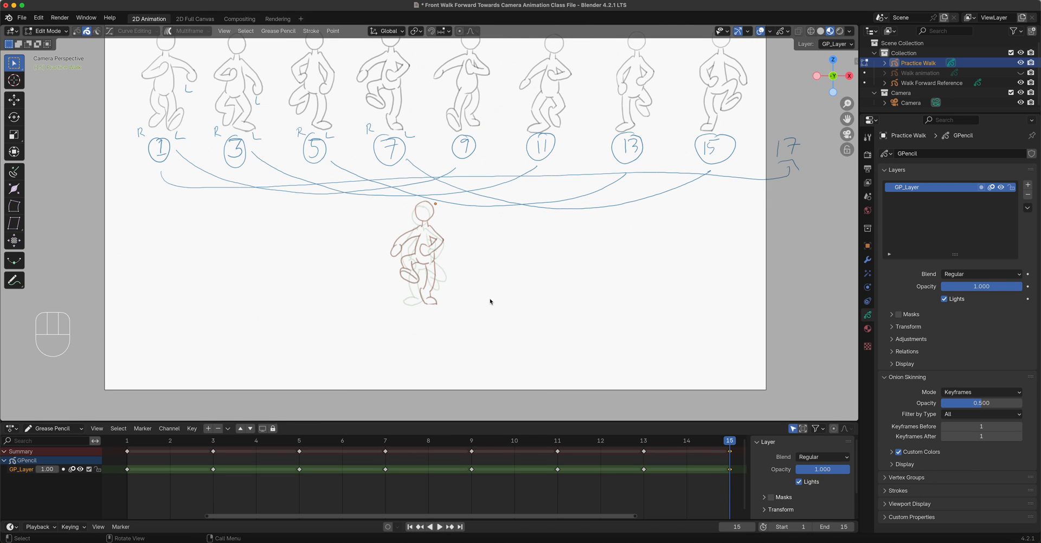
{"action": "scroll", "coordinate": [484, 297], "scroll_direction": "down", "scroll_amount": 1}
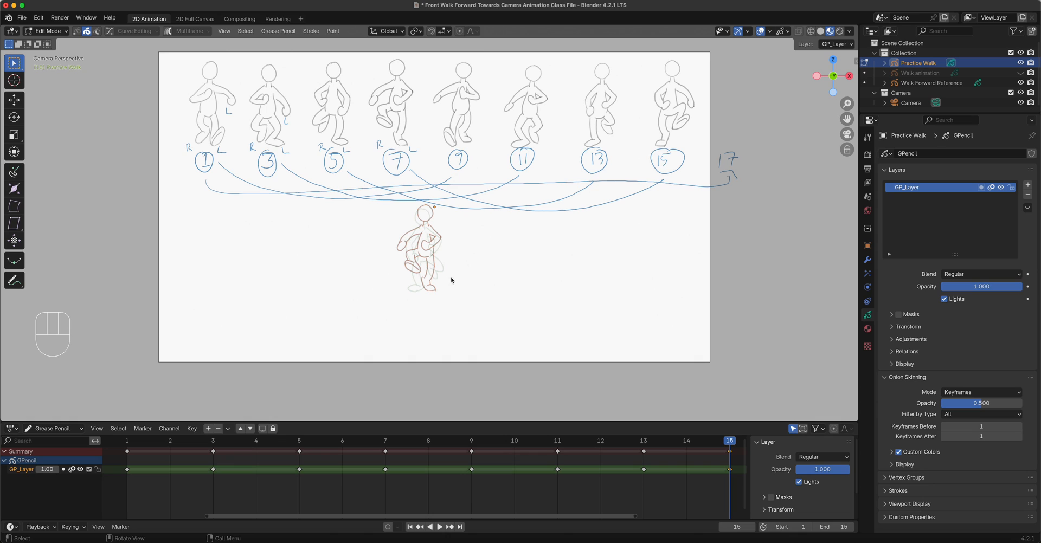
{"action": "left_click", "coordinate": [436, 266]}
{"action": "key", "text": "a"}
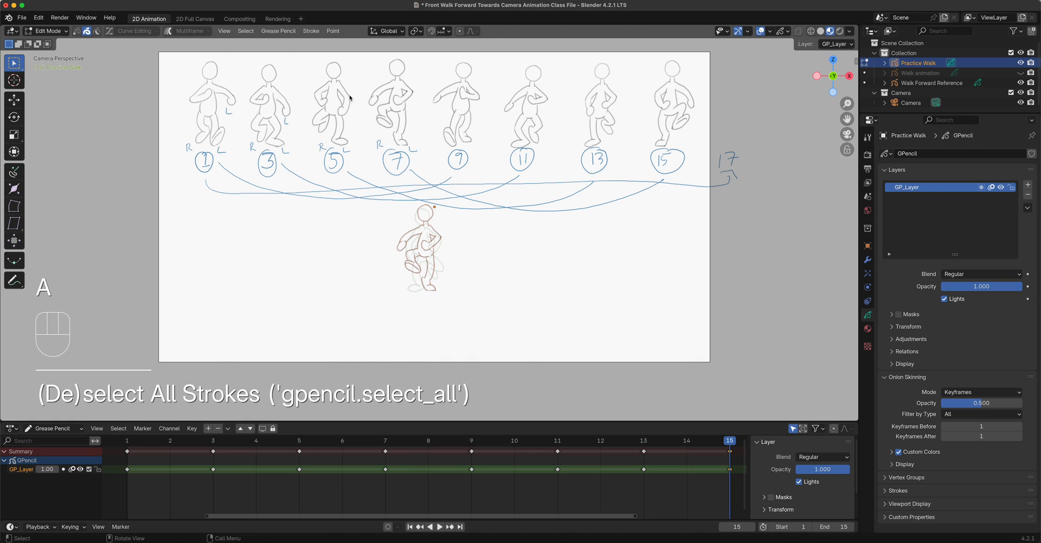
{"action": "left_click", "coordinate": [278, 30]}
{"action": "mouse_move", "coordinate": [304, 52]}
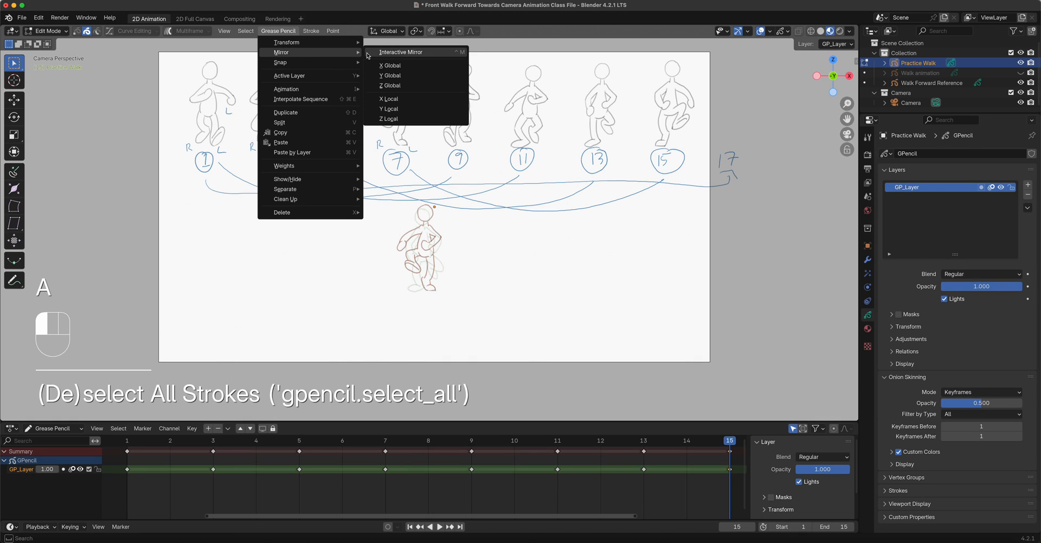
{"action": "left_click", "coordinate": [381, 65]}
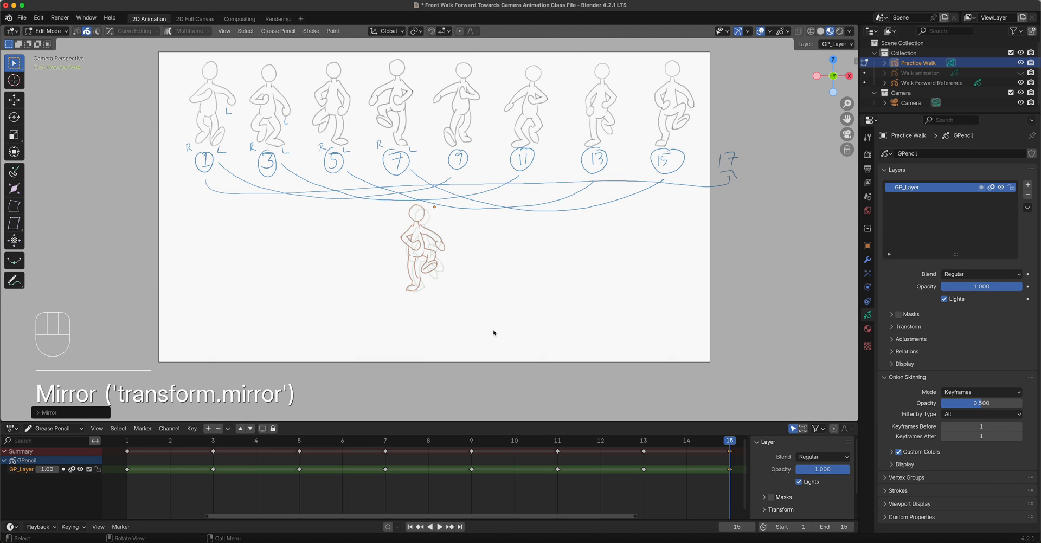
Play back the walk cycle and scrub the timeline to compare the frame 11 and frame 9 poses with the reference
{"action": "scroll", "coordinate": [488, 328], "scroll_direction": "up", "scroll_amount": 4}
{"action": "key", "text": "space"}
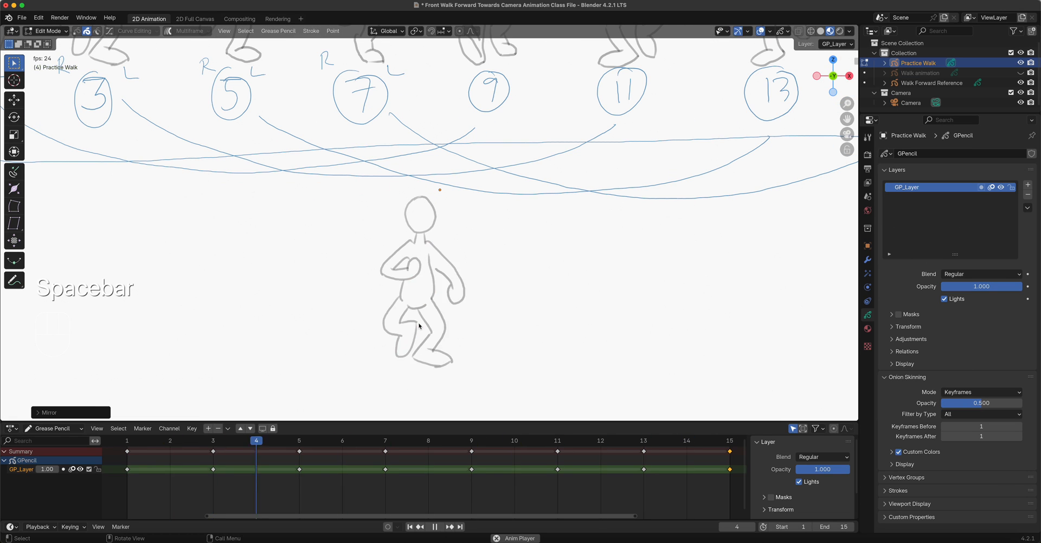
{"action": "key", "text": "space"}
{"action": "left_click_drag", "start_coordinate": [344, 444], "coordinate": [548, 453]}
{"action": "scroll", "coordinate": [495, 298], "scroll_direction": "down", "scroll_amount": 3}
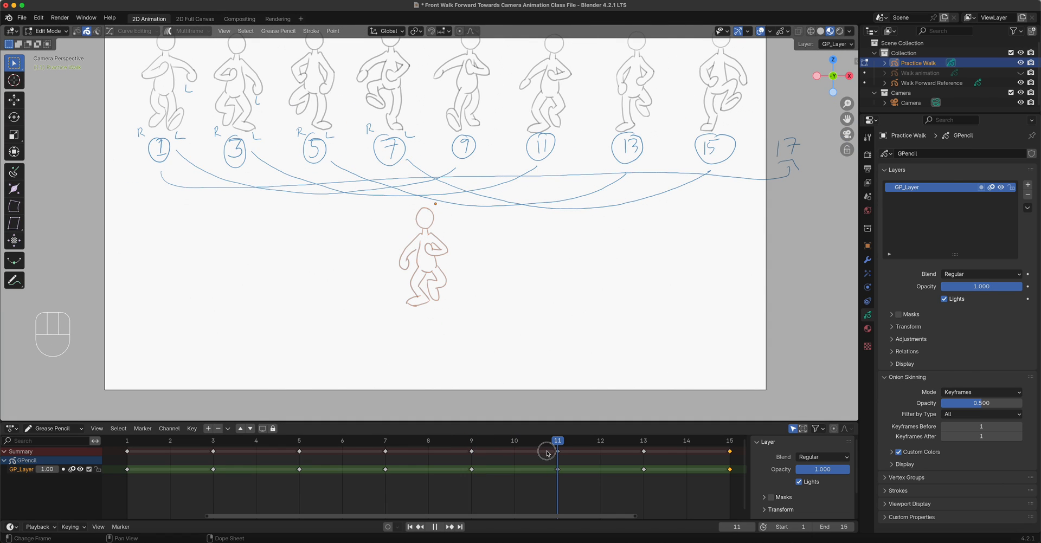
{"action": "left_click_drag", "start_coordinate": [548, 453], "coordinate": [465, 460]}
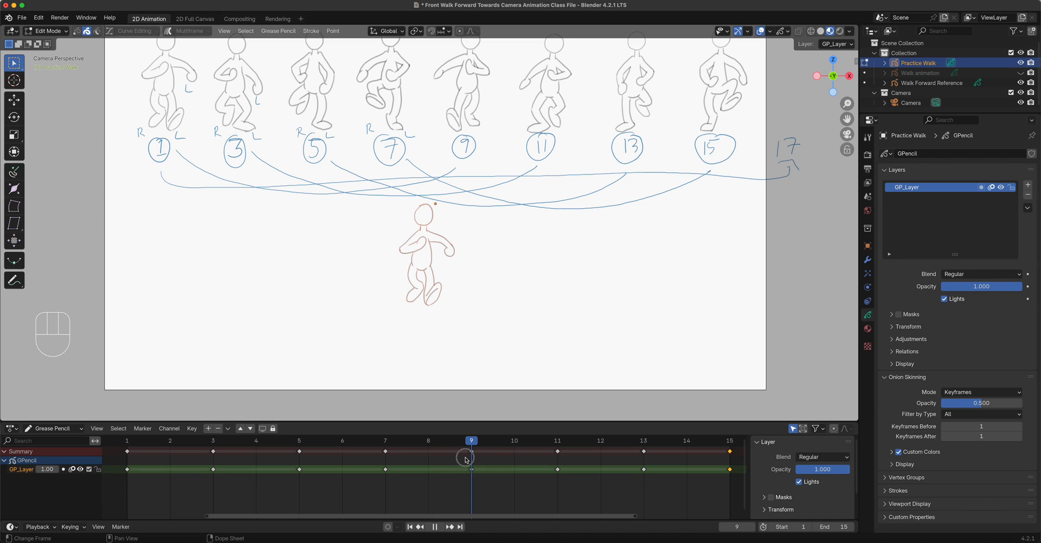
{"action": "left_click_drag", "start_coordinate": [466, 460], "coordinate": [466, 459]}
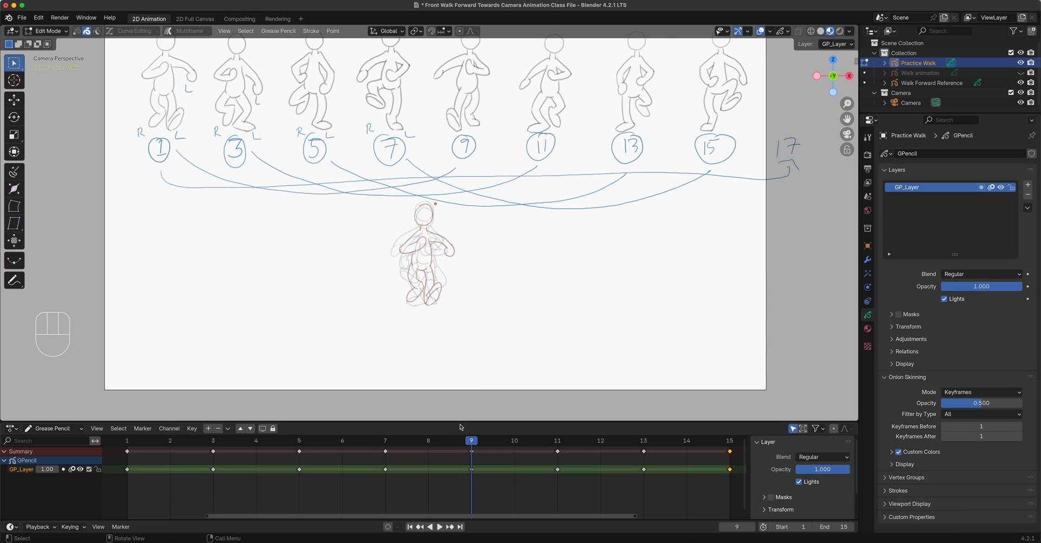
Select the whole figure on frame 9 and mirror it across global X again
{"action": "left_click_drag", "start_coordinate": [485, 489], "coordinate": [458, 431]}
{"action": "left_click_drag", "start_coordinate": [485, 332], "coordinate": [378, 201]}
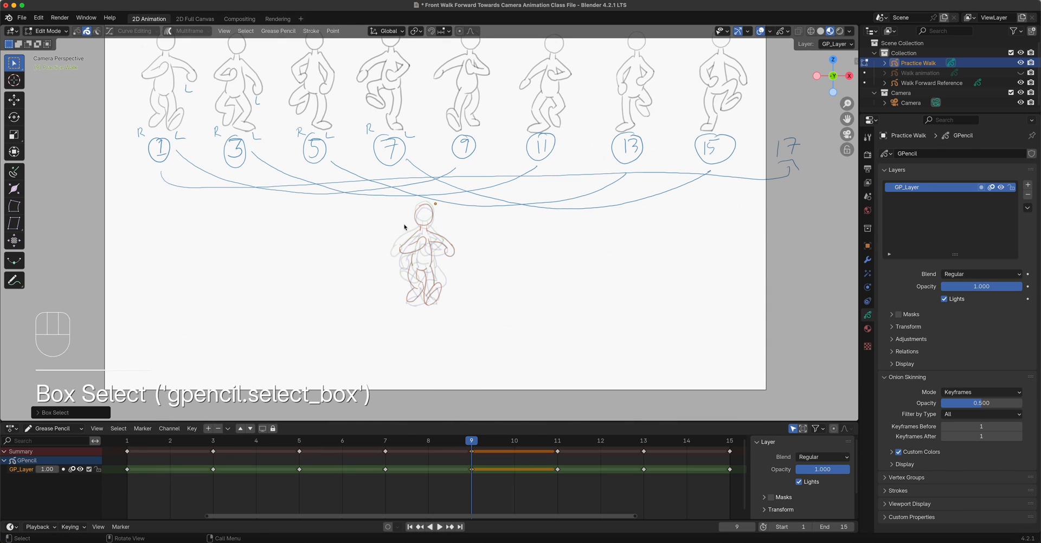
{"action": "left_click", "coordinate": [278, 31]}
{"action": "mouse_move", "coordinate": [356, 57]}
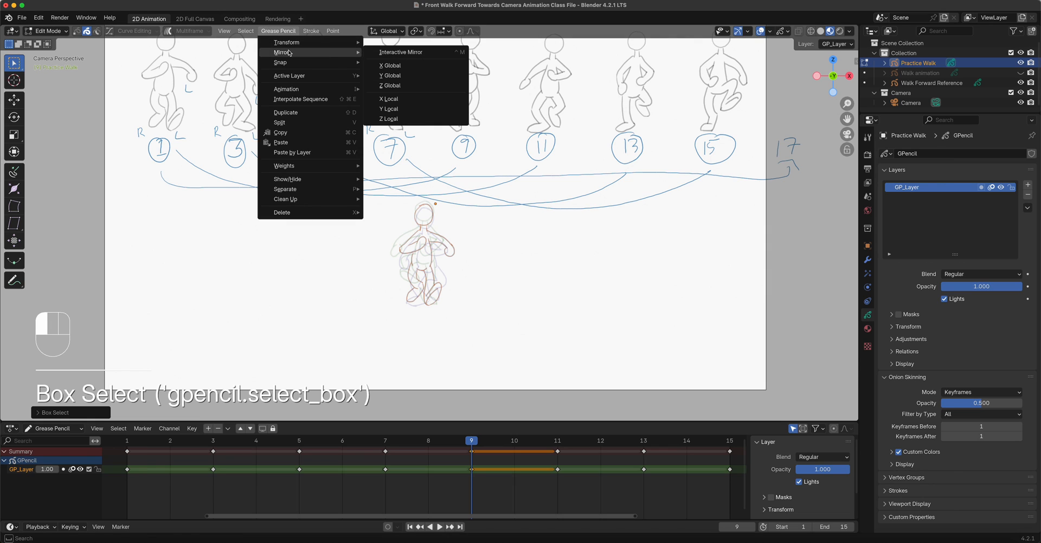
{"action": "left_click", "coordinate": [392, 68]}
Play back the animation and scrub through to frame 15 to check how the mirrored poses flow
{"action": "left_click", "coordinate": [465, 443]}
{"action": "left_click_drag", "start_coordinate": [465, 443], "coordinate": [293, 451]}
{"action": "key", "text": "space"}
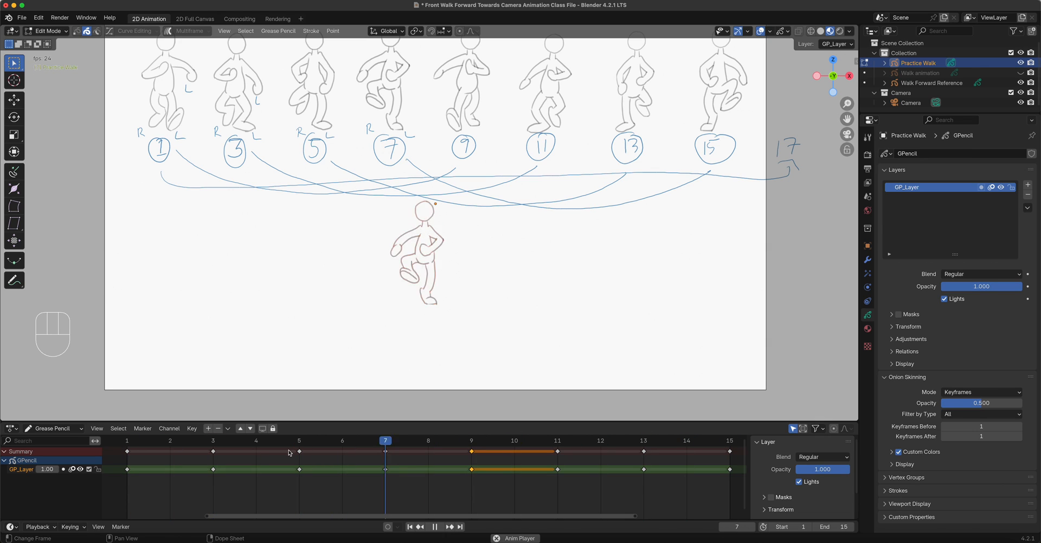
{"action": "key", "text": "space"}
{"action": "left_click", "coordinate": [429, 443]}
{"action": "left_click", "coordinate": [168, 470]}
{"action": "left_click_drag", "start_coordinate": [168, 469], "coordinate": [724, 490]}
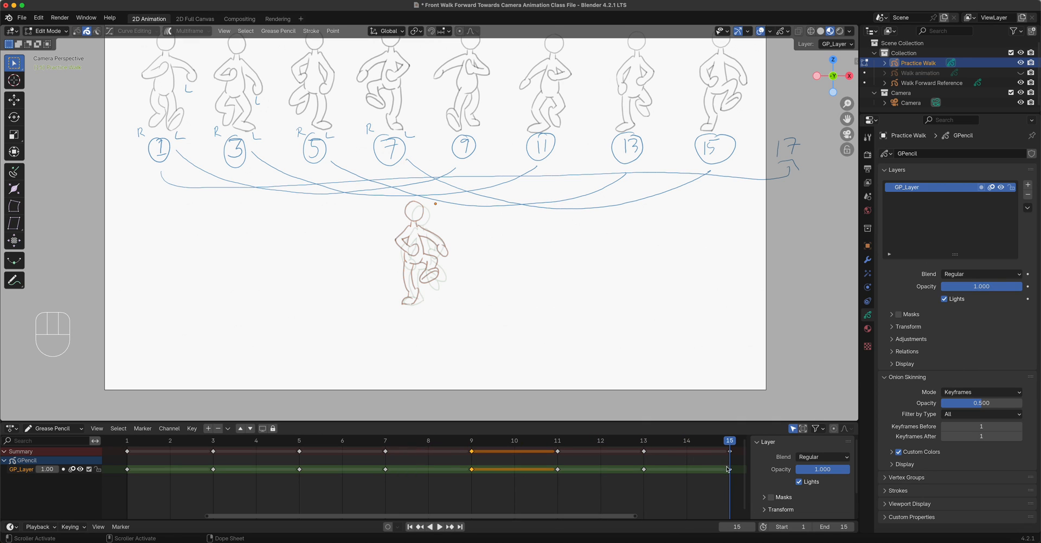
Set the animation's end frame to 16 and play back the loop
{"action": "left_click_drag", "start_coordinate": [595, 517], "coordinate": [641, 517]}
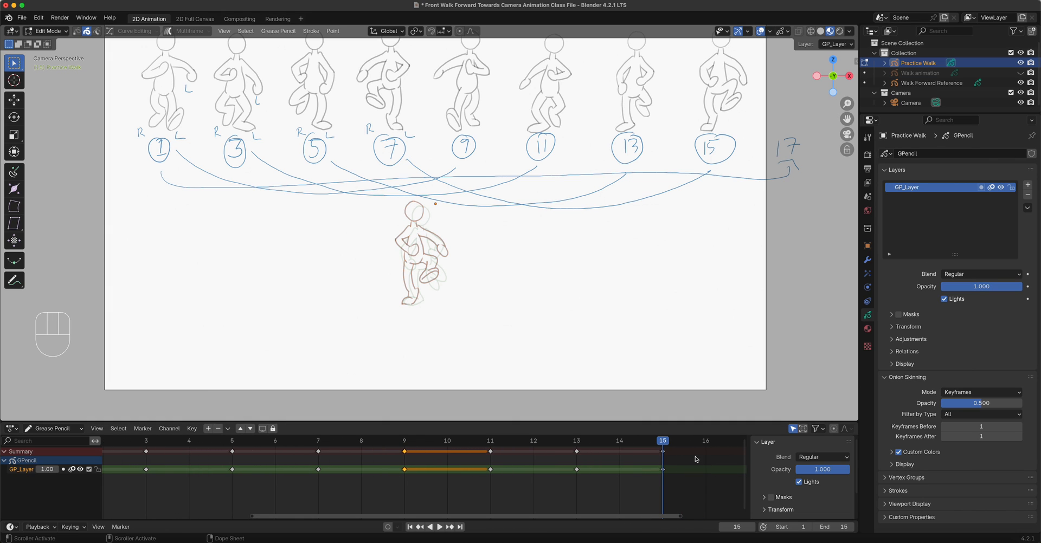
{"action": "left_click", "coordinate": [850, 527]}
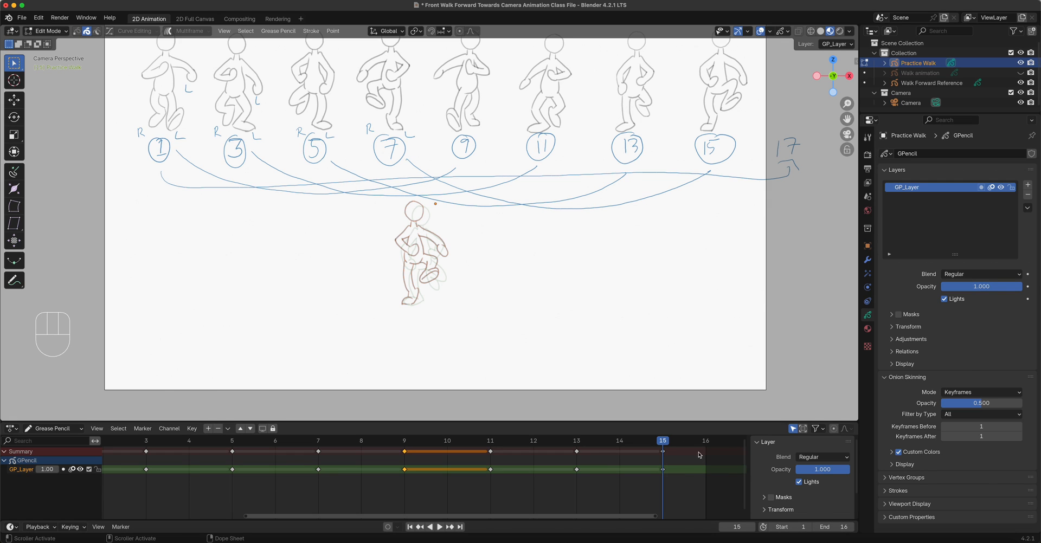
{"action": "key", "text": "space"}
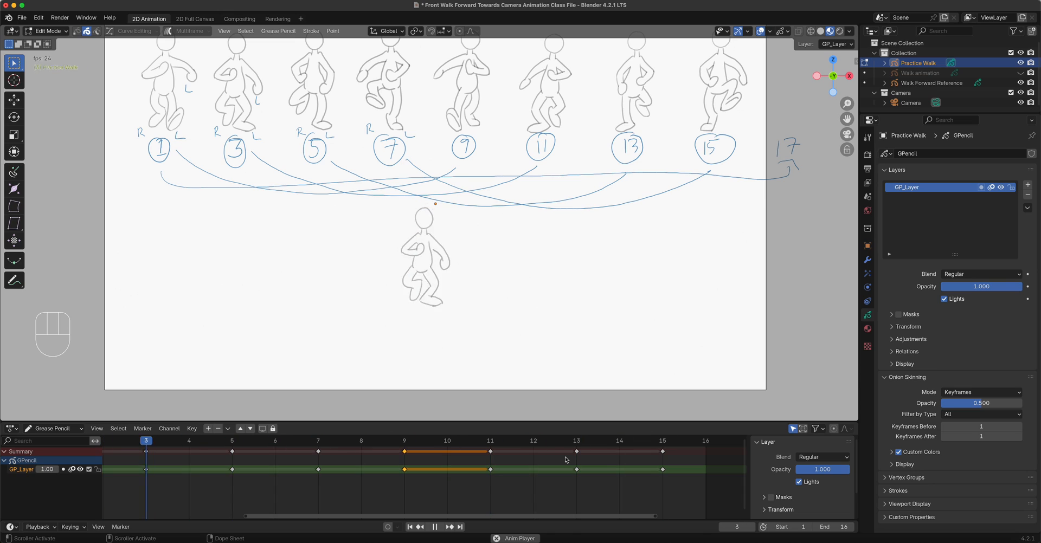
{"action": "key", "text": "space"}
{"action": "key", "text": "space"}
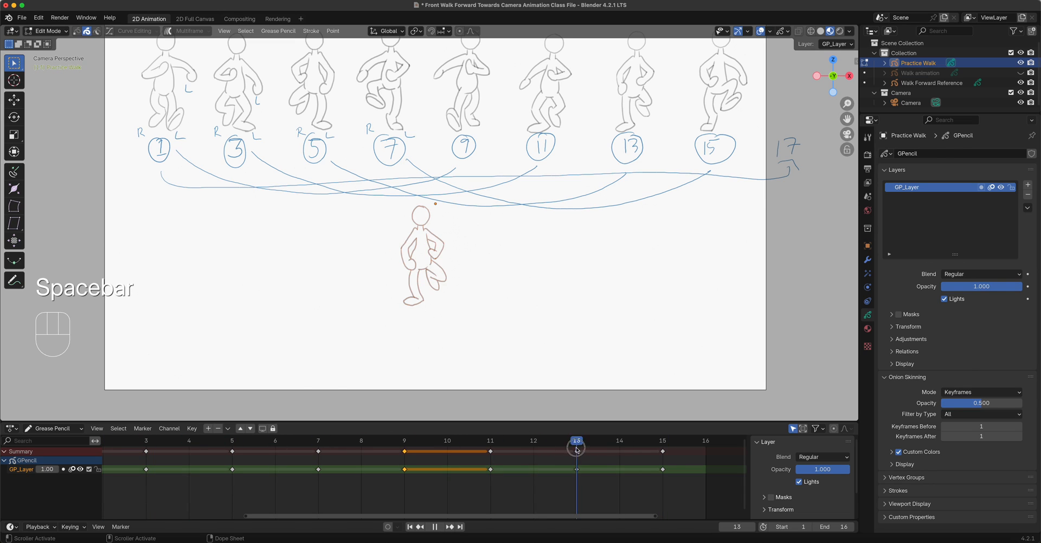
Scrub between frames 7 and 9 to examine the transition between the two poses up close
{"action": "left_click_drag", "start_coordinate": [349, 455], "coordinate": [324, 454]}
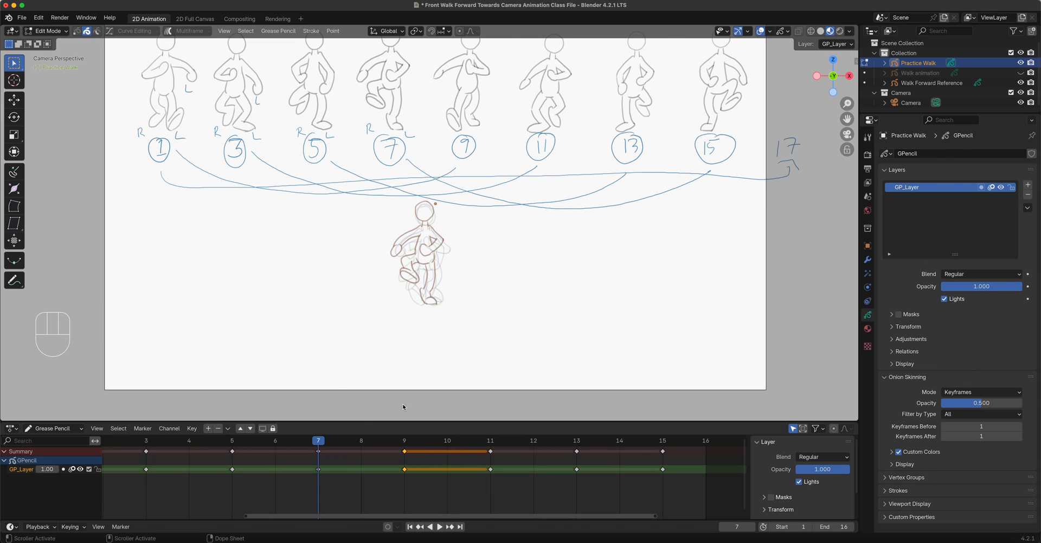
{"action": "scroll", "coordinate": [456, 250], "scroll_direction": "up", "scroll_amount": 3}
{"action": "scroll", "coordinate": [453, 251], "scroll_direction": "up", "scroll_amount": 1}
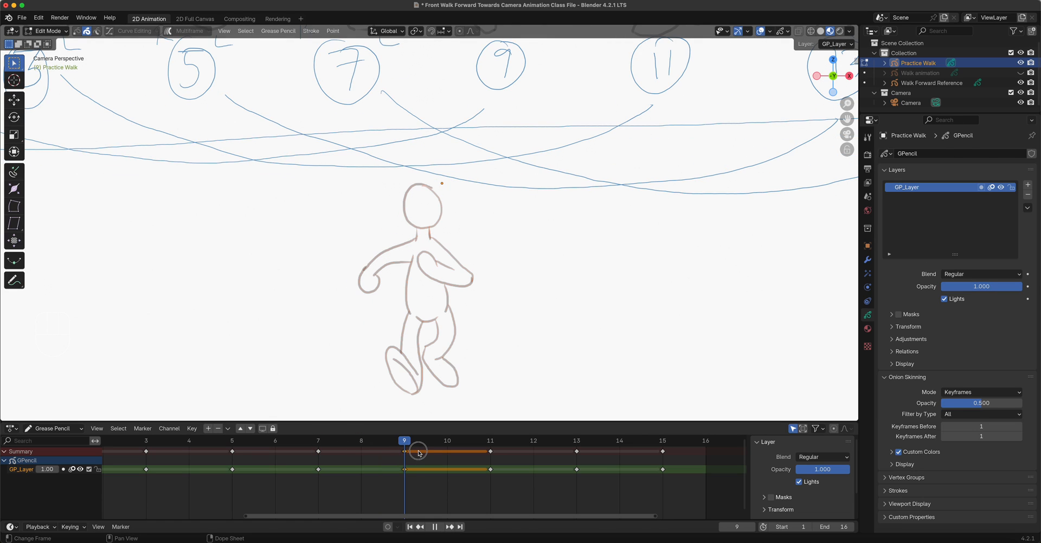
{"action": "key", "text": "space"}
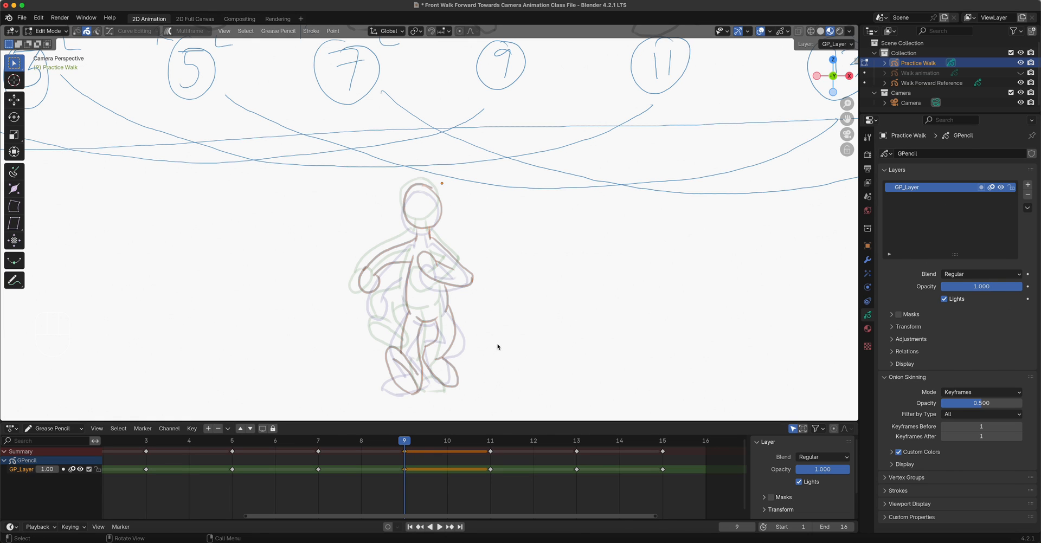
Play back the loop and scrub back through the frames to examine how the figure shifts sideways between poses
{"action": "scroll", "coordinate": [498, 347], "scroll_direction": "down", "scroll_amount": 8}
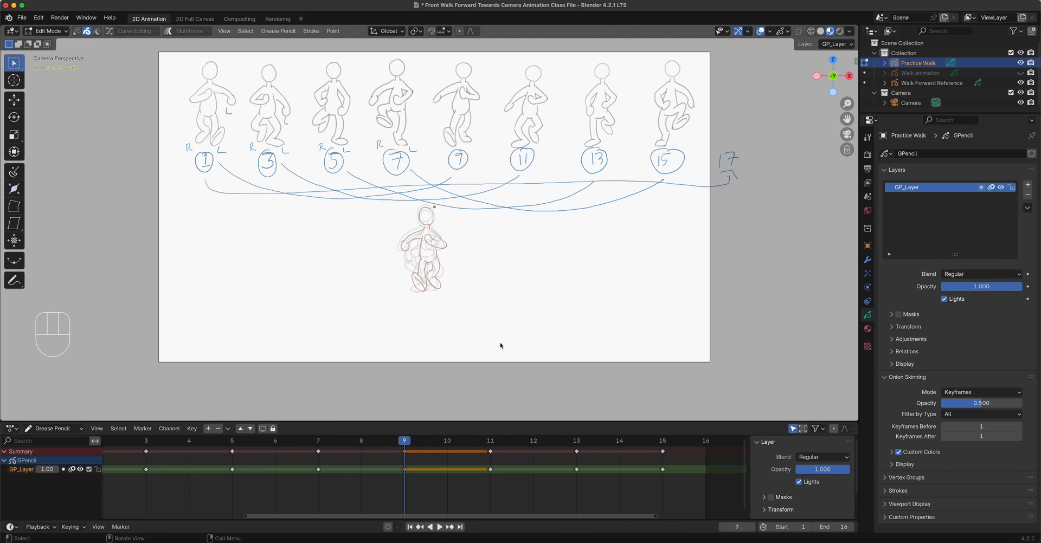
{"action": "scroll", "coordinate": [500, 345], "scroll_direction": "up", "scroll_amount": 5}
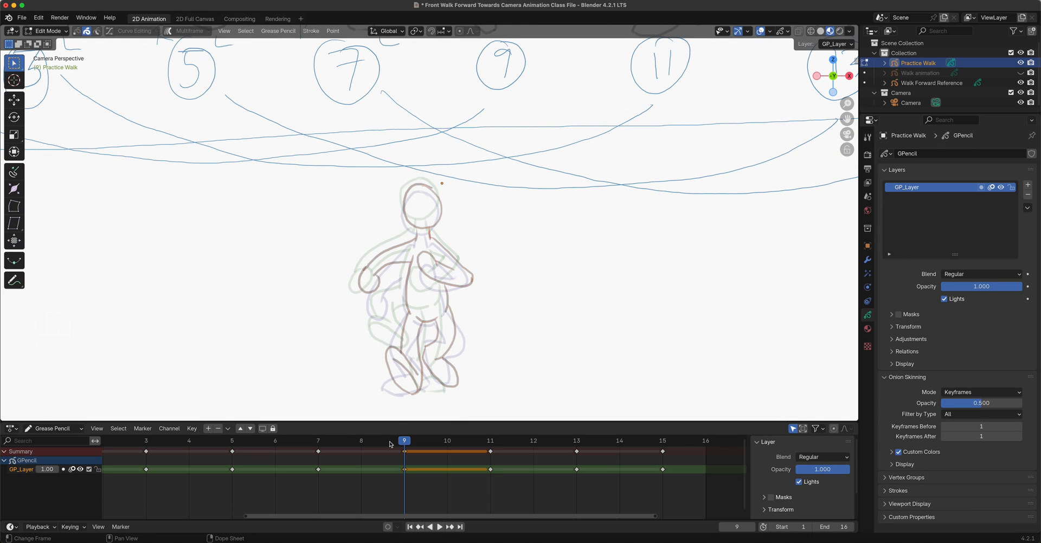
{"action": "key", "text": "space"}
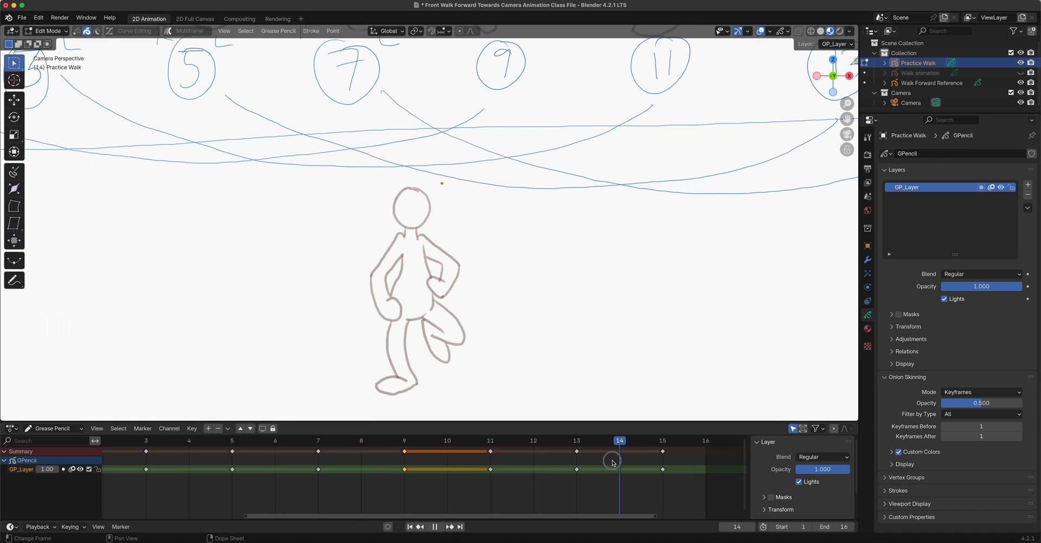
{"action": "key", "text": "space"}
{"action": "key", "text": "space"}
{"action": "left_click_drag", "start_coordinate": [657, 454], "coordinate": [242, 470]}
{"action": "left_click", "coordinate": [241, 469]}
{"action": "key", "text": "space"}
Move the figure on frame 11 slightly in the positive X direction to line it up with the neighbouring poses
{"action": "left_click_drag", "start_coordinate": [232, 444], "coordinate": [494, 461]}
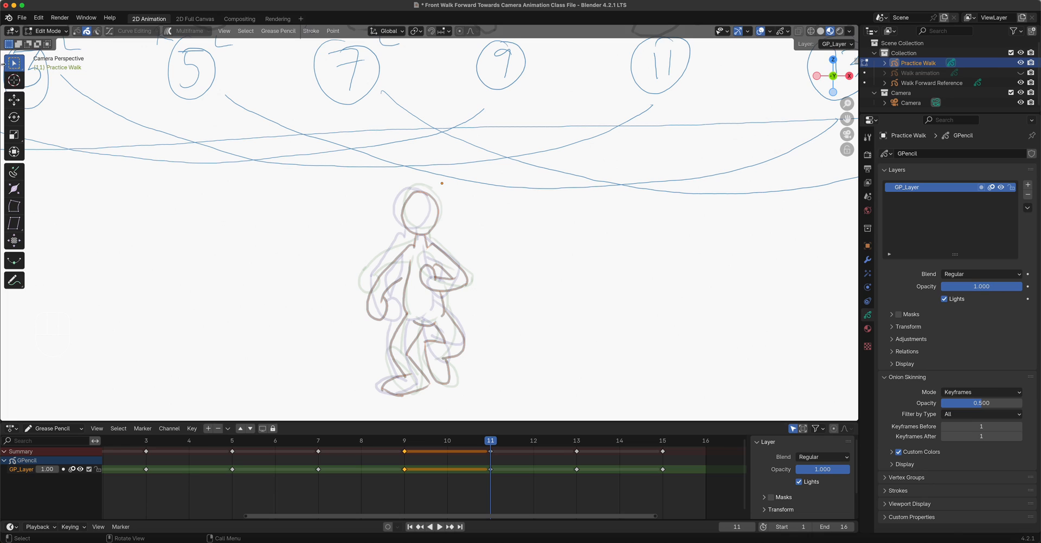
{"action": "left_click", "coordinate": [16, 99]}
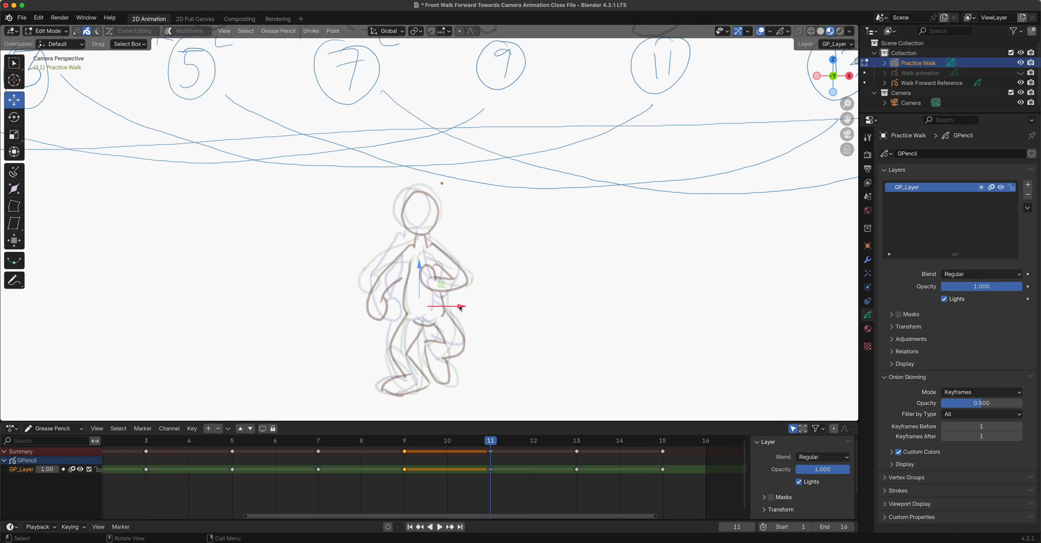
{"action": "left_click_drag", "start_coordinate": [460, 307], "coordinate": [460, 301]}
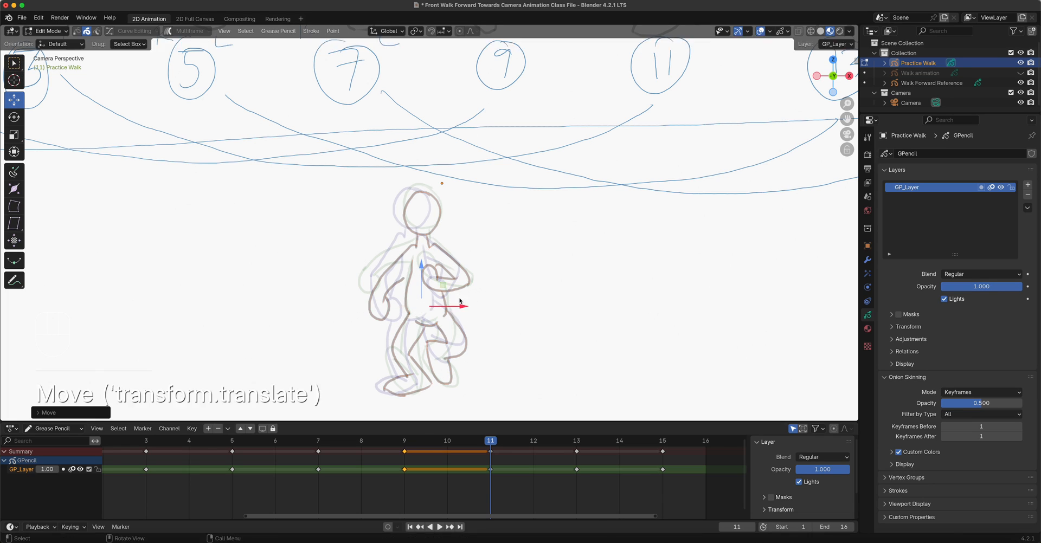
Move the figures on frames 13 and 15 in the positive X direction to align them with the preceding poses
{"action": "left_click", "coordinate": [578, 442]}
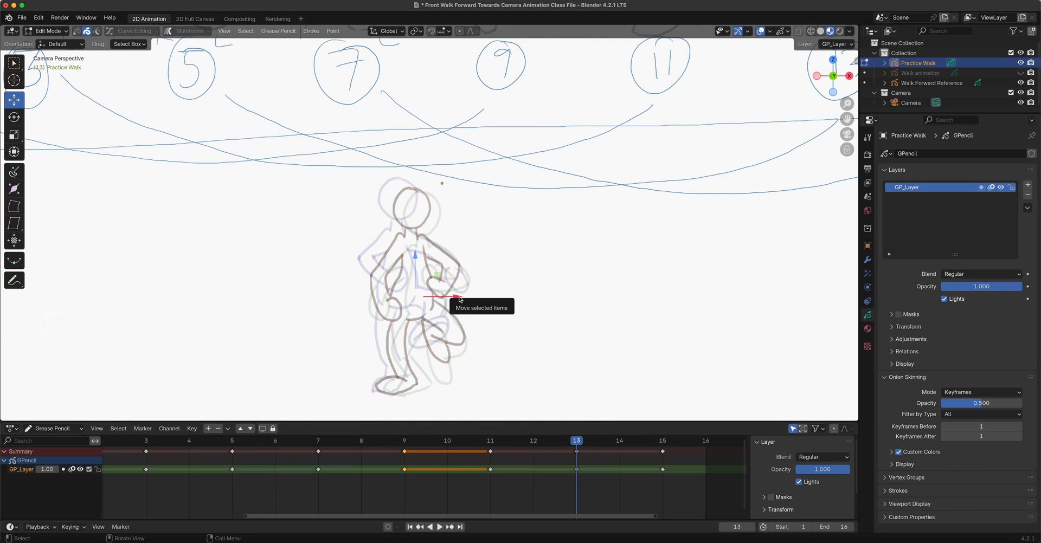
{"action": "left_click_drag", "start_coordinate": [460, 297], "coordinate": [470, 297]}
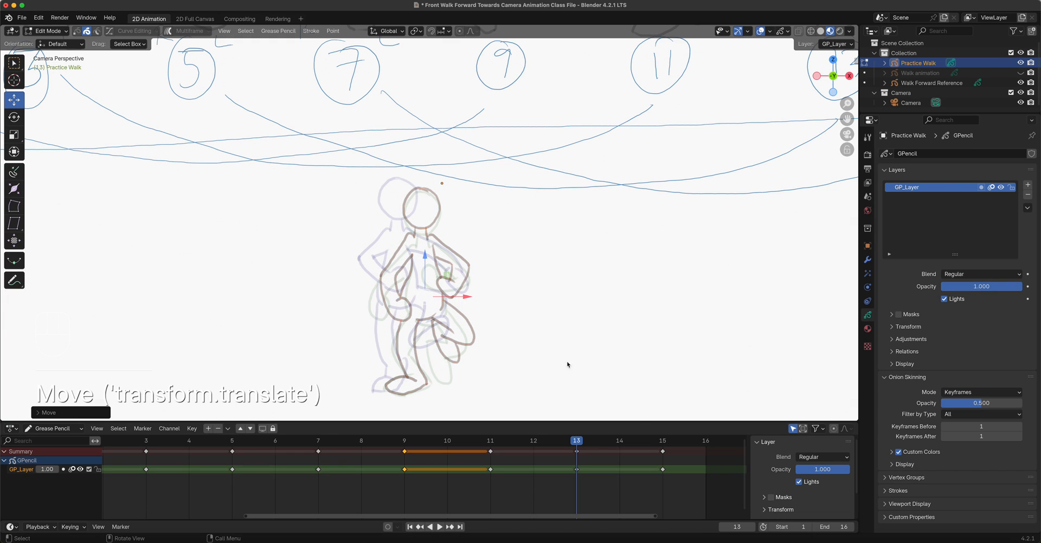
{"action": "left_click", "coordinate": [663, 441]}
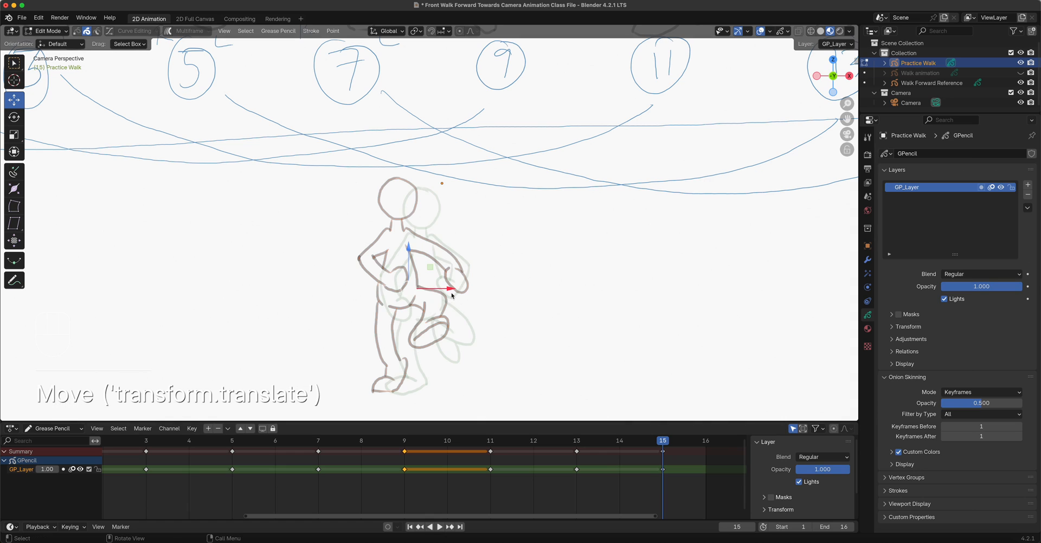
{"action": "left_click_drag", "start_coordinate": [453, 291], "coordinate": [468, 291]}
Play back the realigned walk cycle and view it together with the row of reference poses
{"action": "key", "text": "space"}
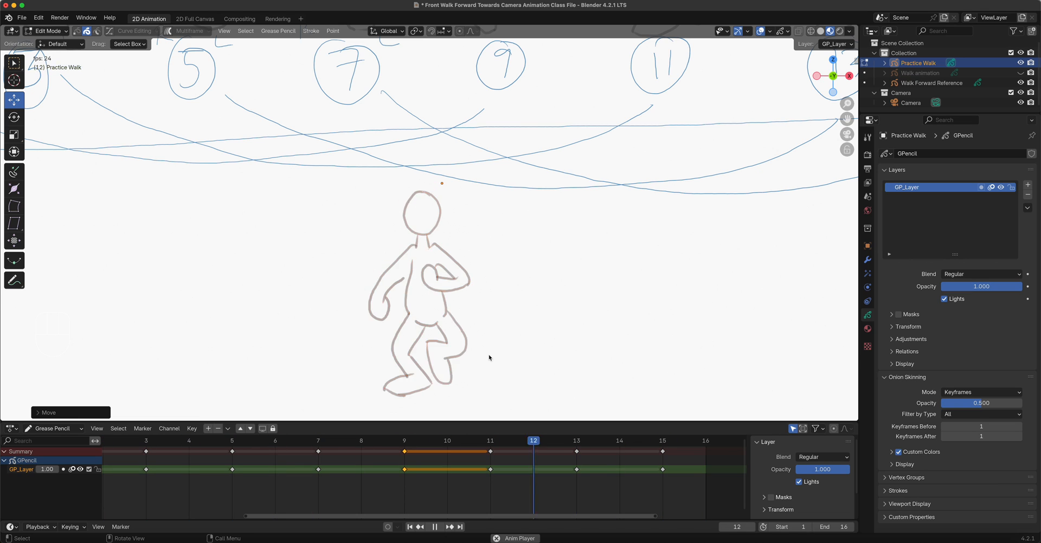
{"action": "scroll", "coordinate": [429, 298], "scroll_direction": "down", "scroll_amount": 5}
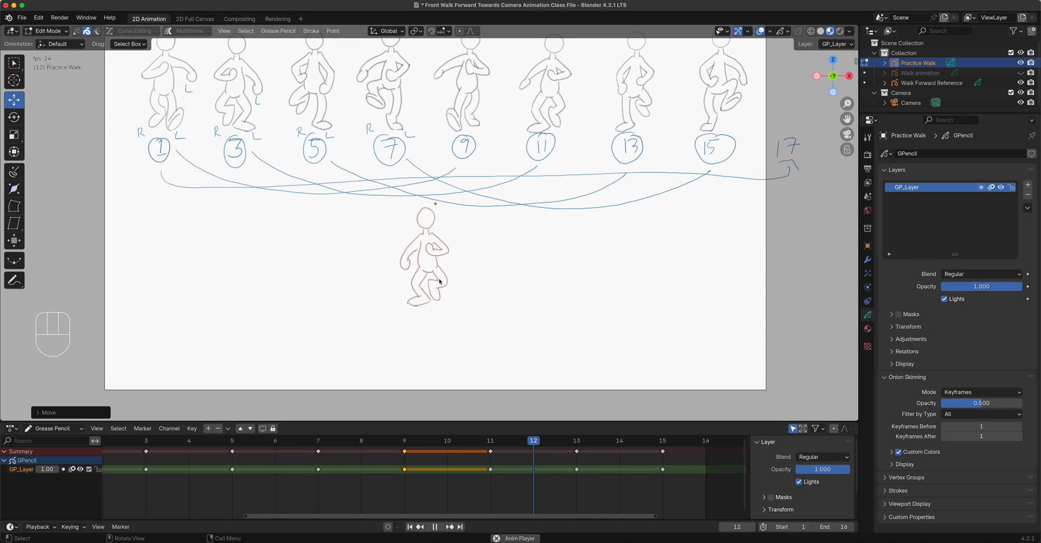
{"action": "left_click", "coordinate": [278, 31]}
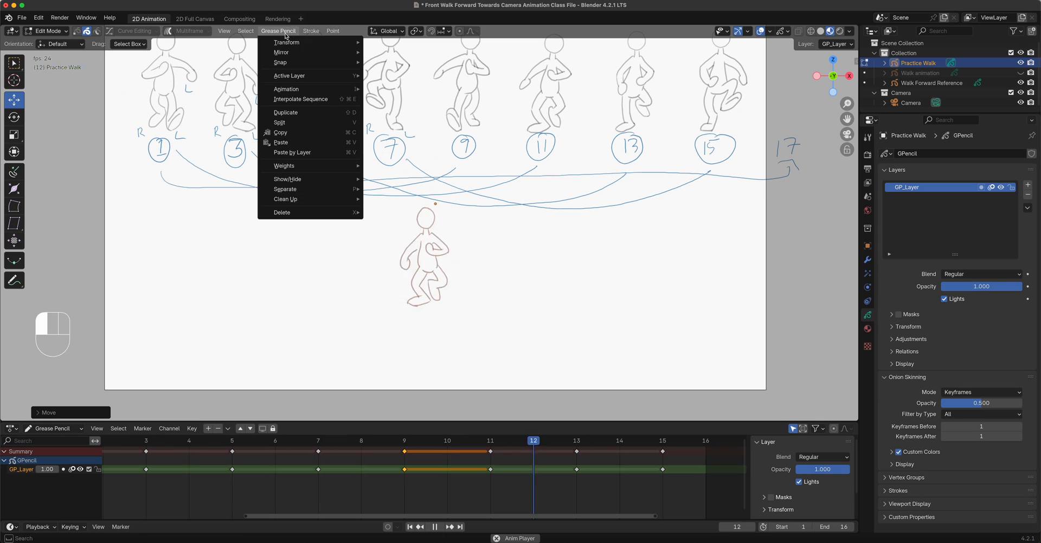
{"action": "mouse_move", "coordinate": [285, 52]}
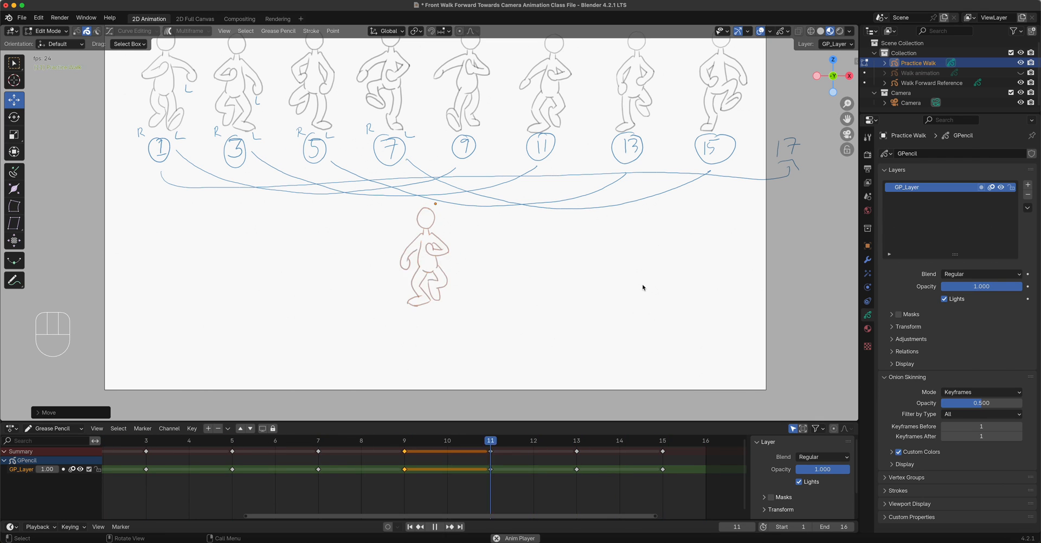
Switch Practice Walk to Object Mode, stopping the playback and activating the selection tool
{"action": "key", "text": "Tab"}
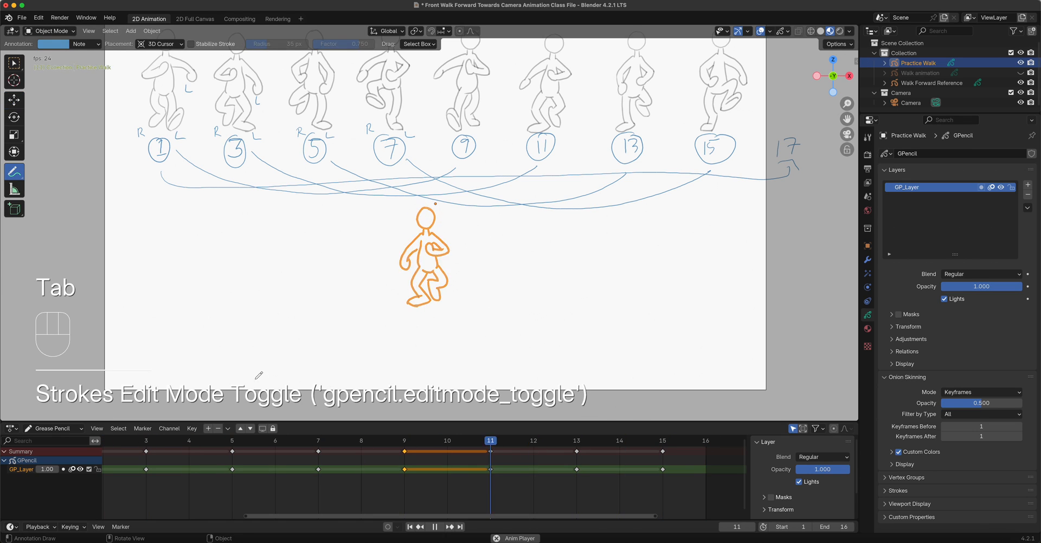
{"action": "key", "text": "space"}
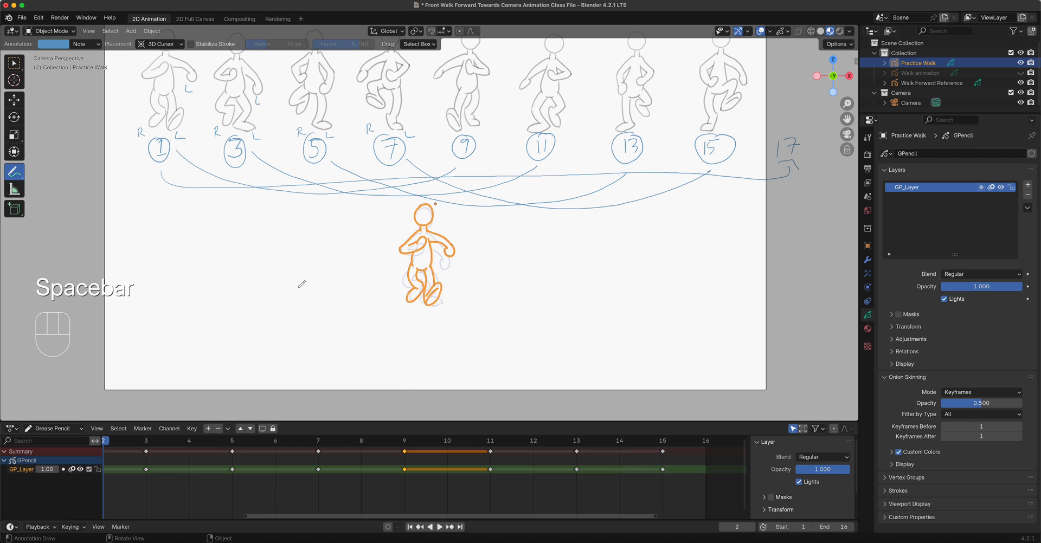
{"action": "left_click", "coordinate": [17, 69]}
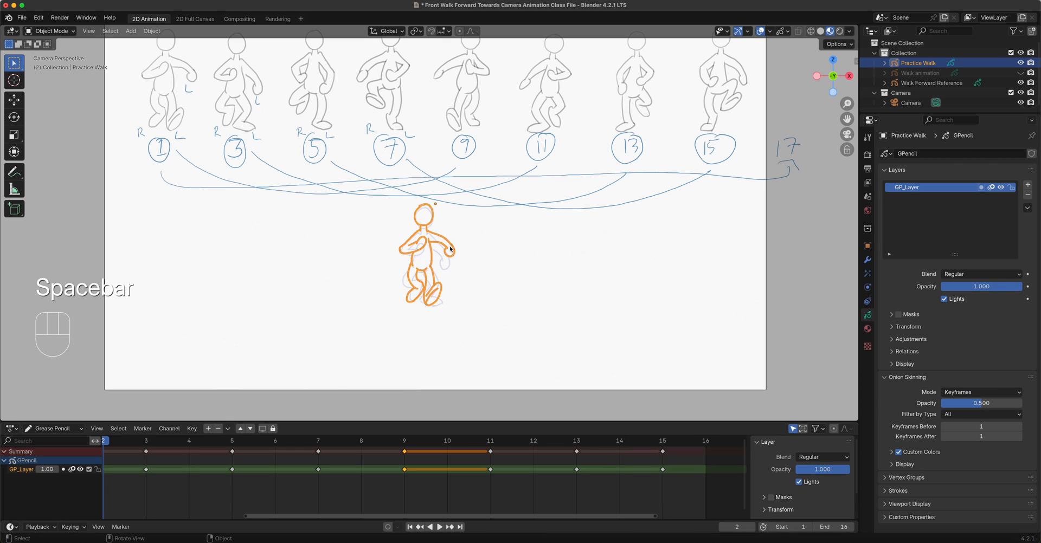